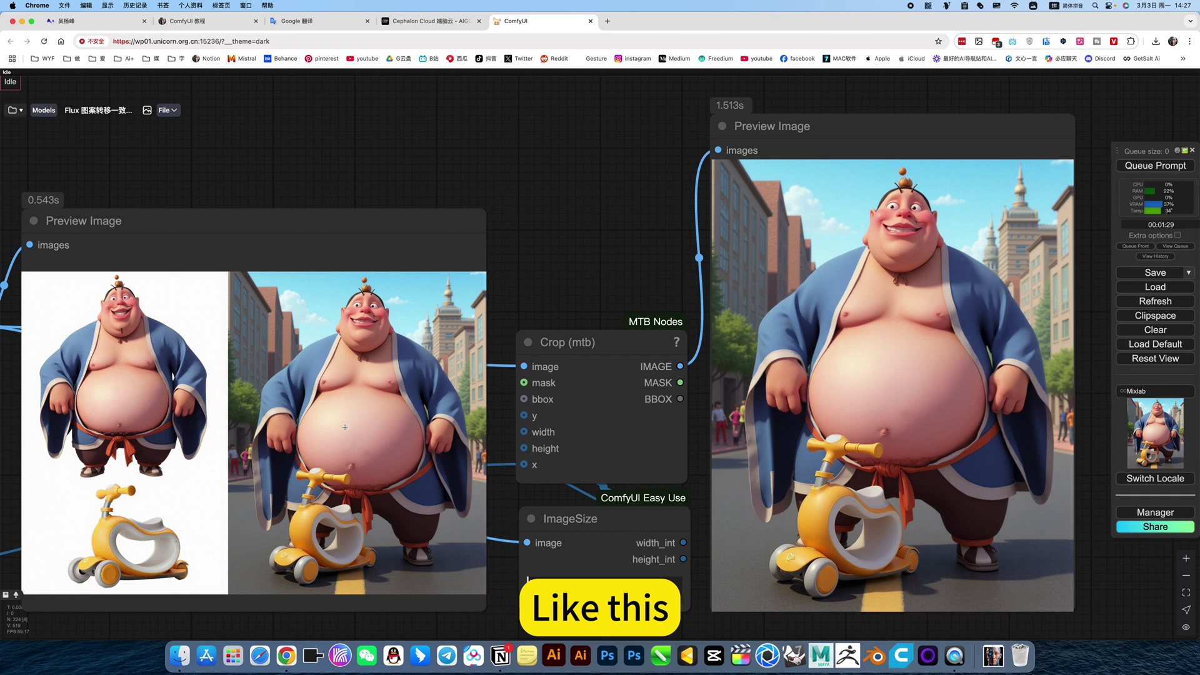
Step: Compare the combined preview of the robed character and yellow scooter with the cropped final preview
left_click_drag(261, 162, 604, 139)
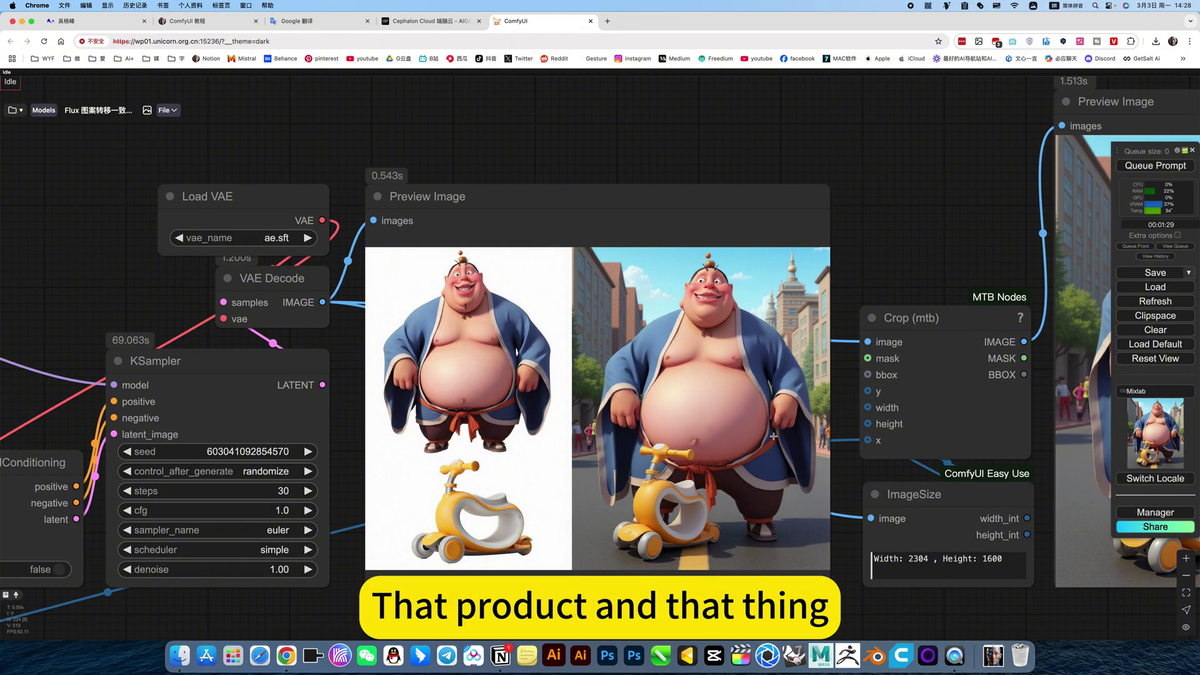
left_click_drag(930, 231, 354, 236)
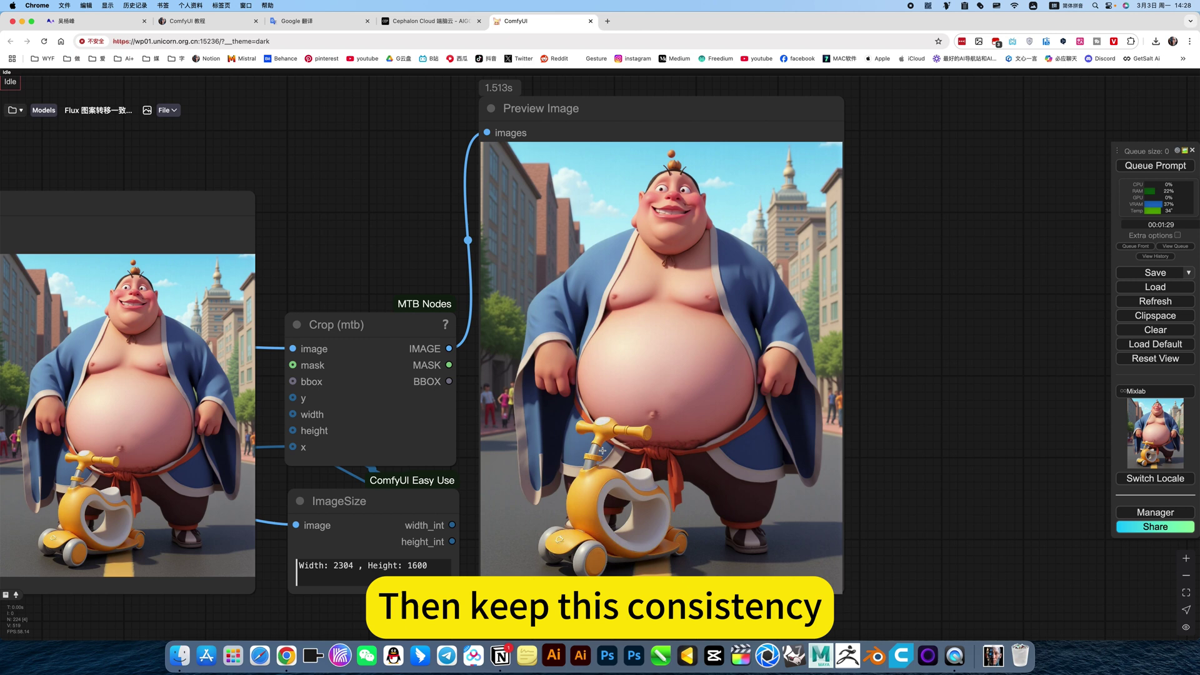
scroll(627, 494, "down", 5)
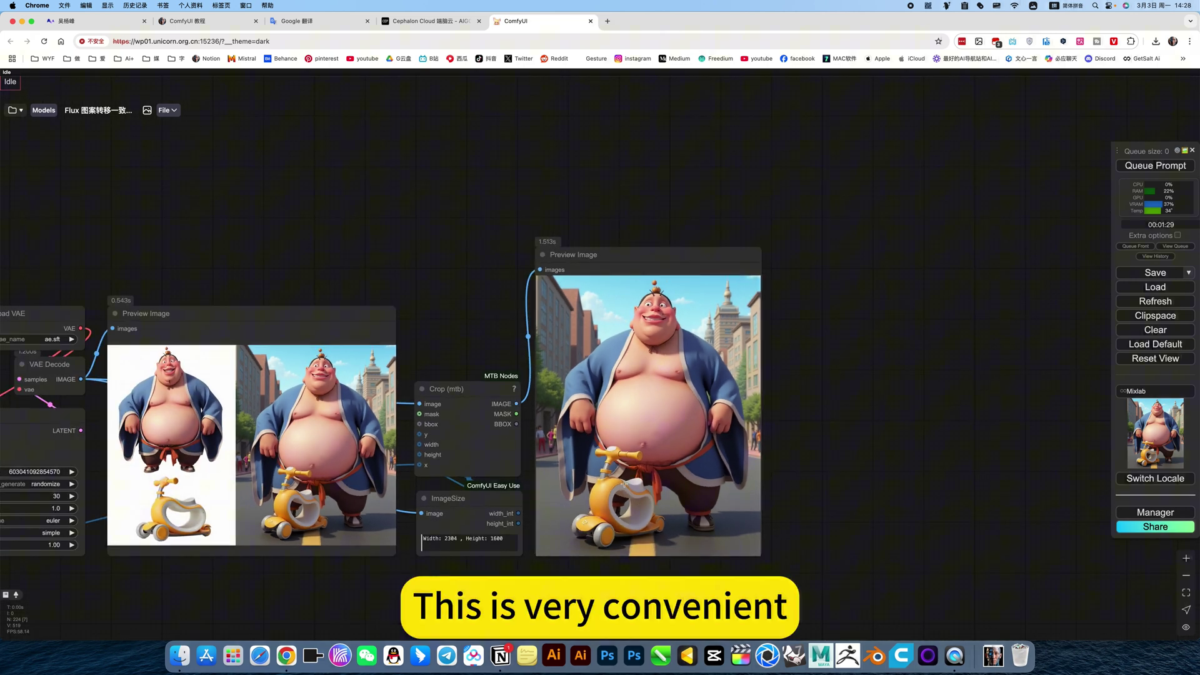
left_click_drag(444, 331, 561, 335)
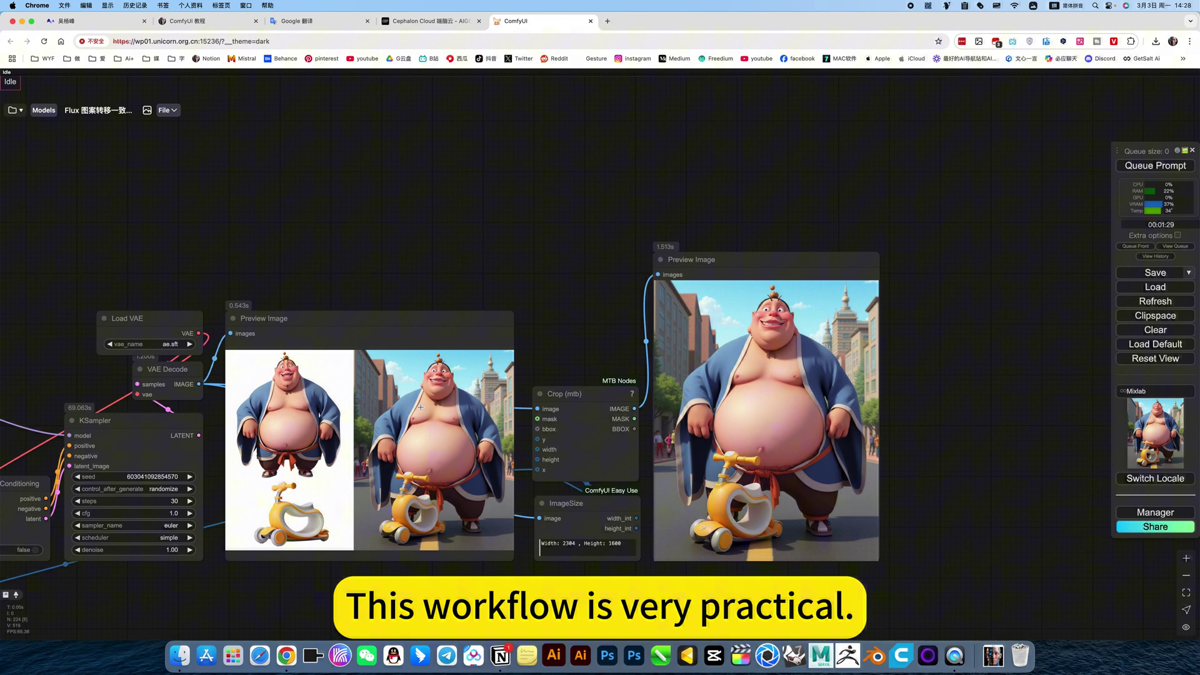
left_click_drag(195, 391, 424, 366)
Step: Survey the whole canvas, from the ungrouped character-and-scooter workflow to the other Flux ACE workflow groups
scroll(424, 367, "down", 10)
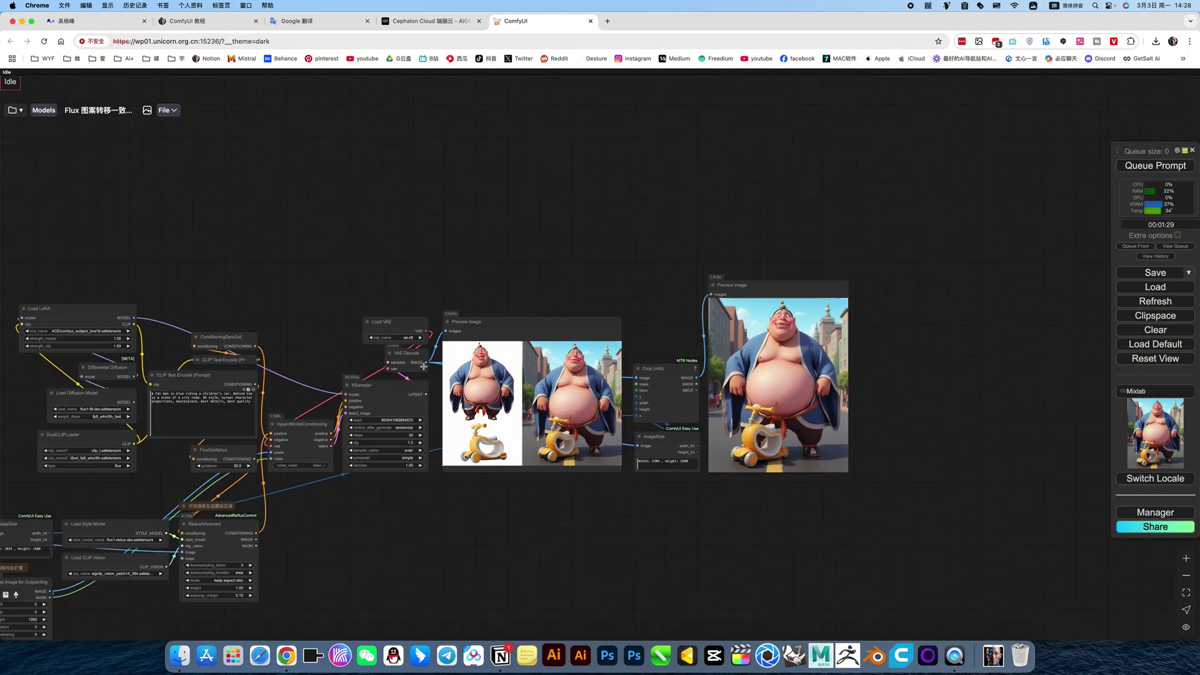
left_click_drag(353, 289, 612, 249)
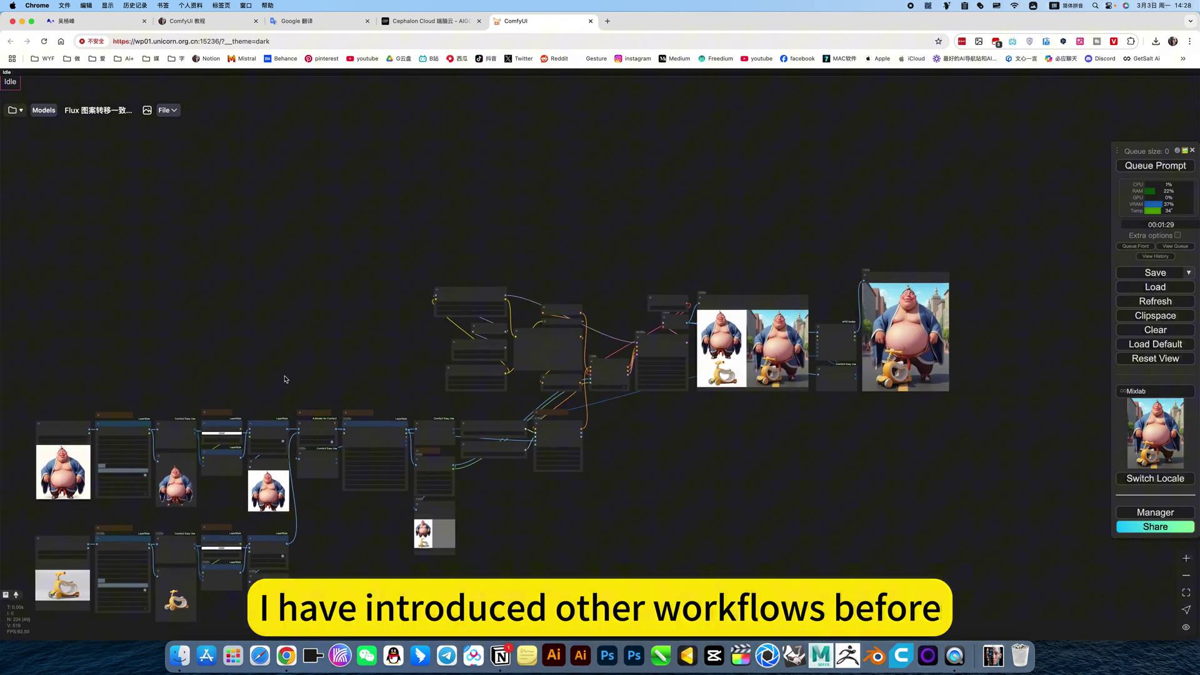
left_click_drag(288, 379, 482, 350)
scroll(485, 363, "down", 2)
scroll(485, 362, "down", 6)
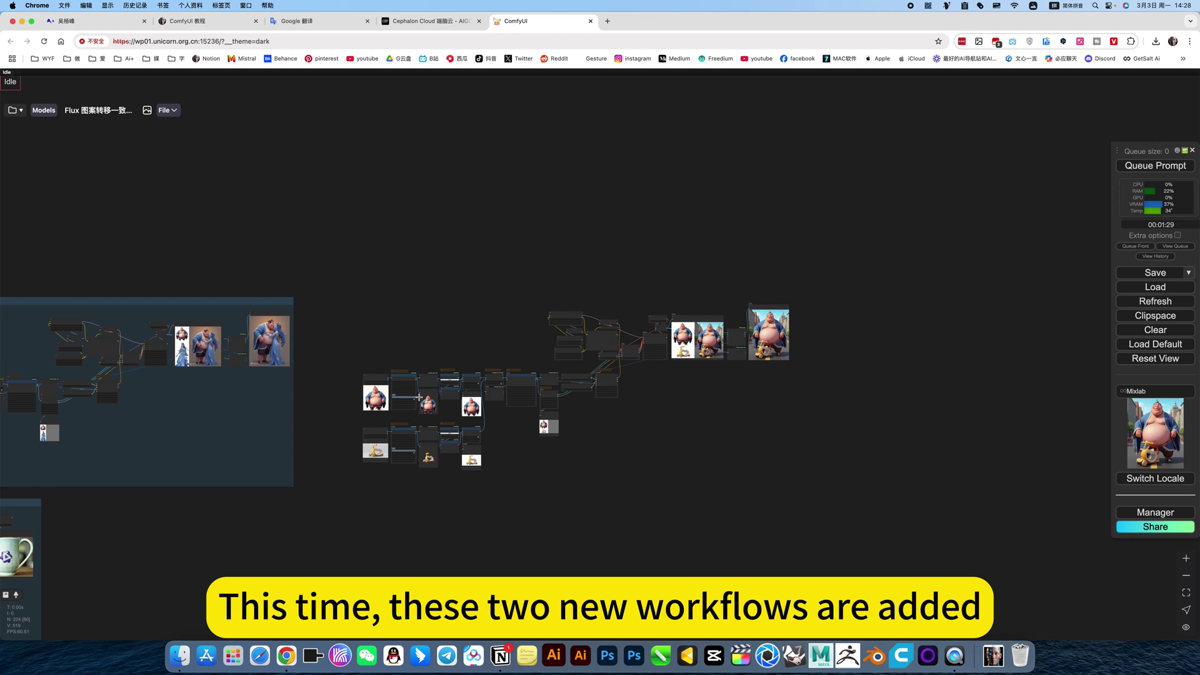
left_click_drag(309, 409, 734, 370)
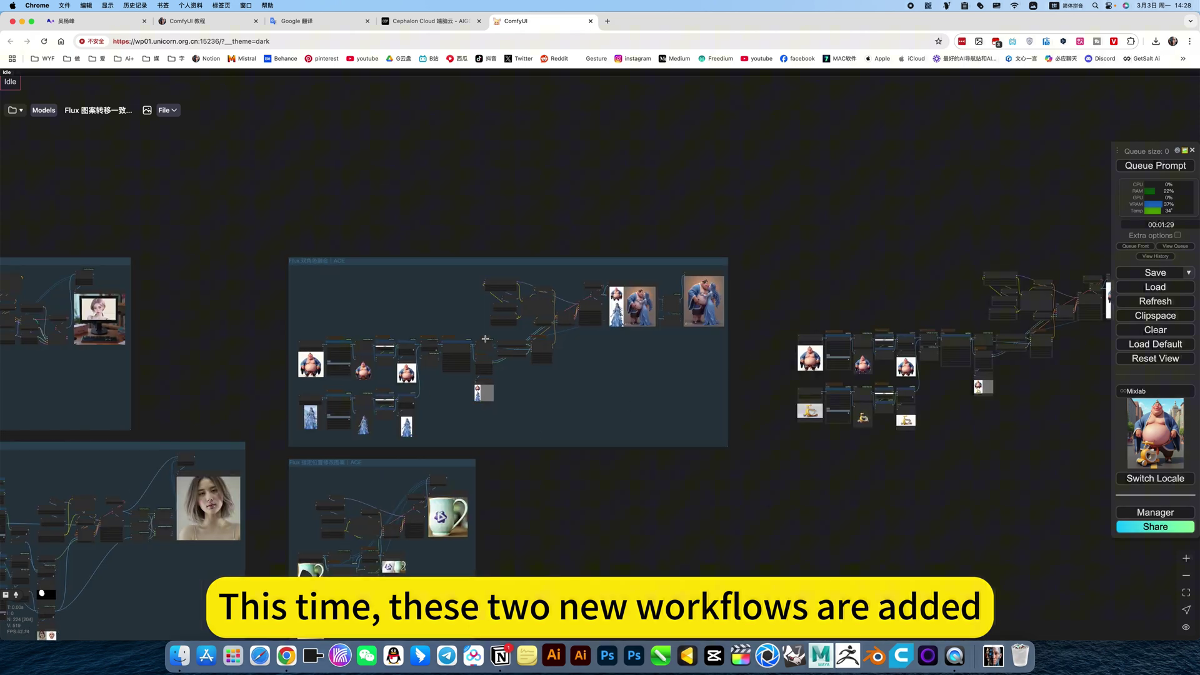
left_click_drag(259, 546, 597, 359)
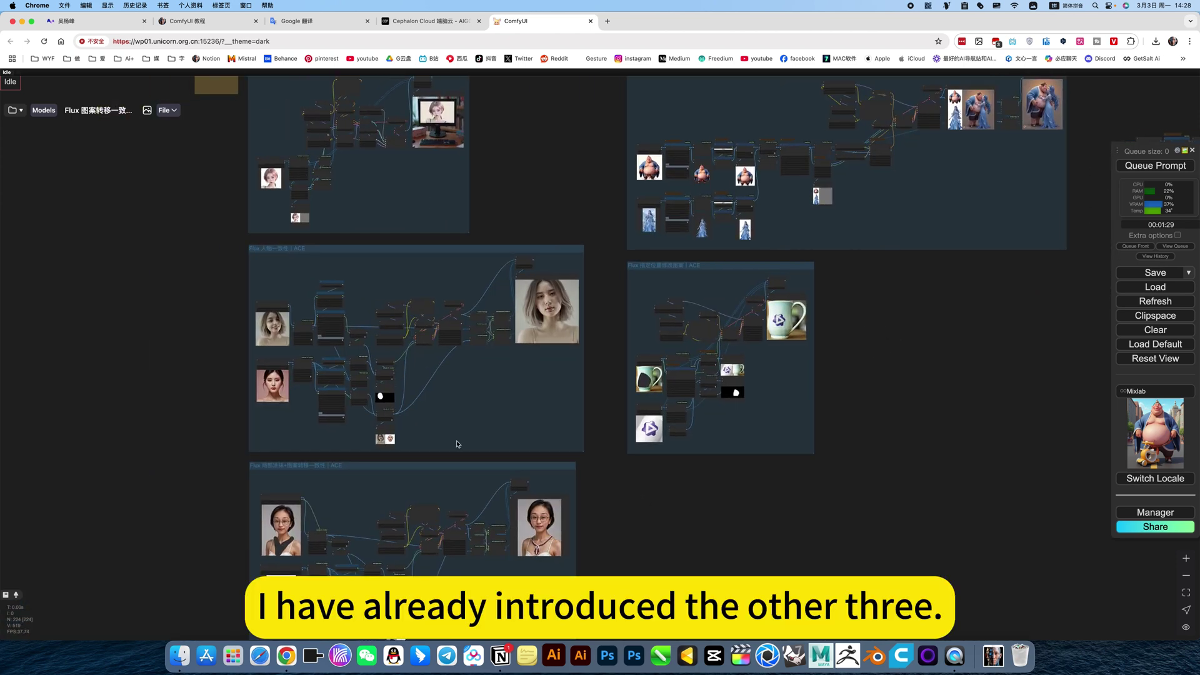
left_click_drag(896, 366, 664, 559)
Step: Examine the two character input branches of the "Flux 双角色融合 | ACE" workflow, from image loading to white background fill
scroll(406, 348, "up", 15)
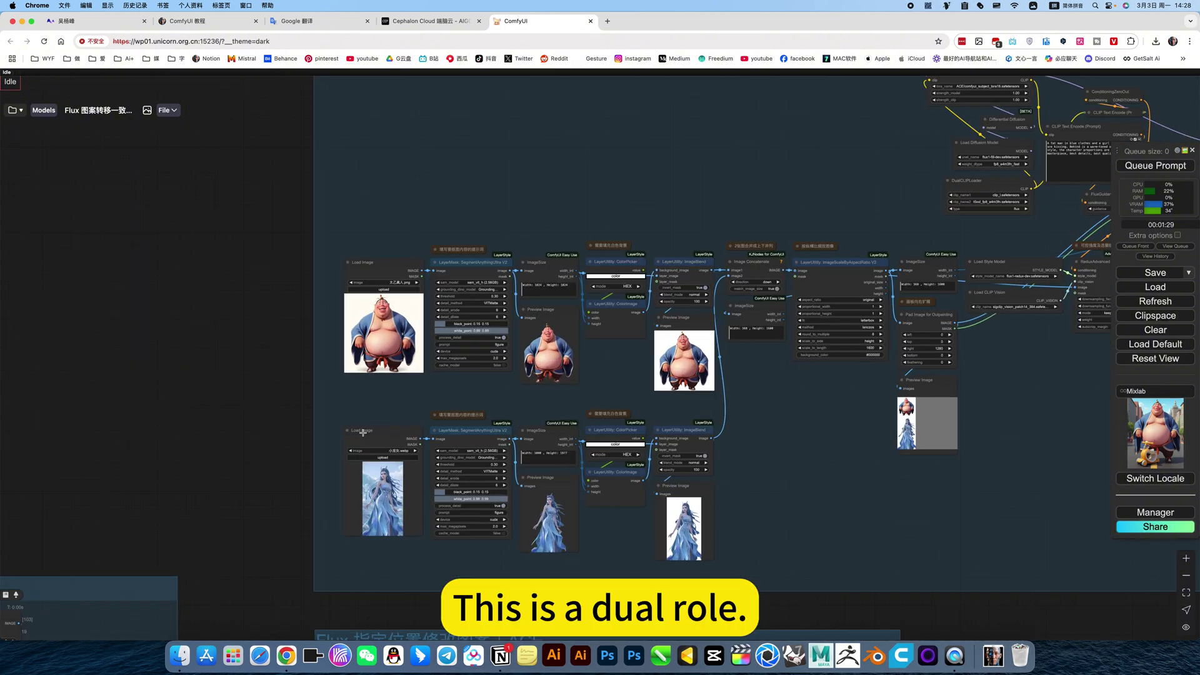
scroll(363, 431, "up", 3)
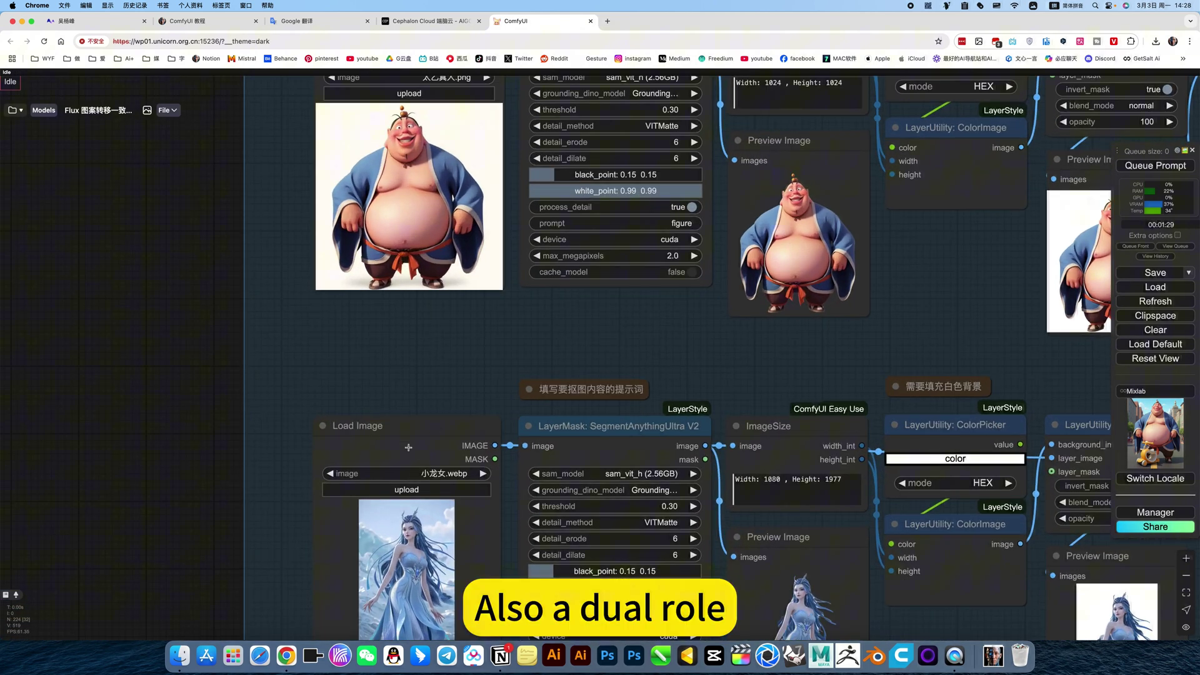
scroll(411, 559, "down", 4)
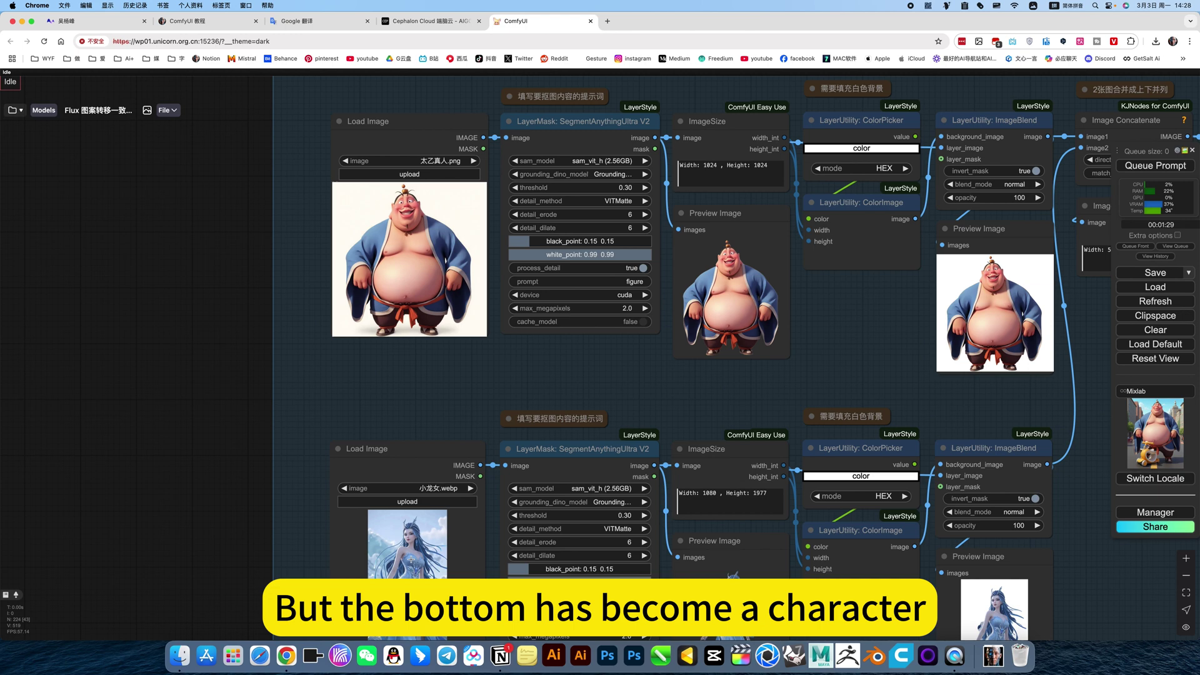
left_click_drag(523, 433, 247, 421)
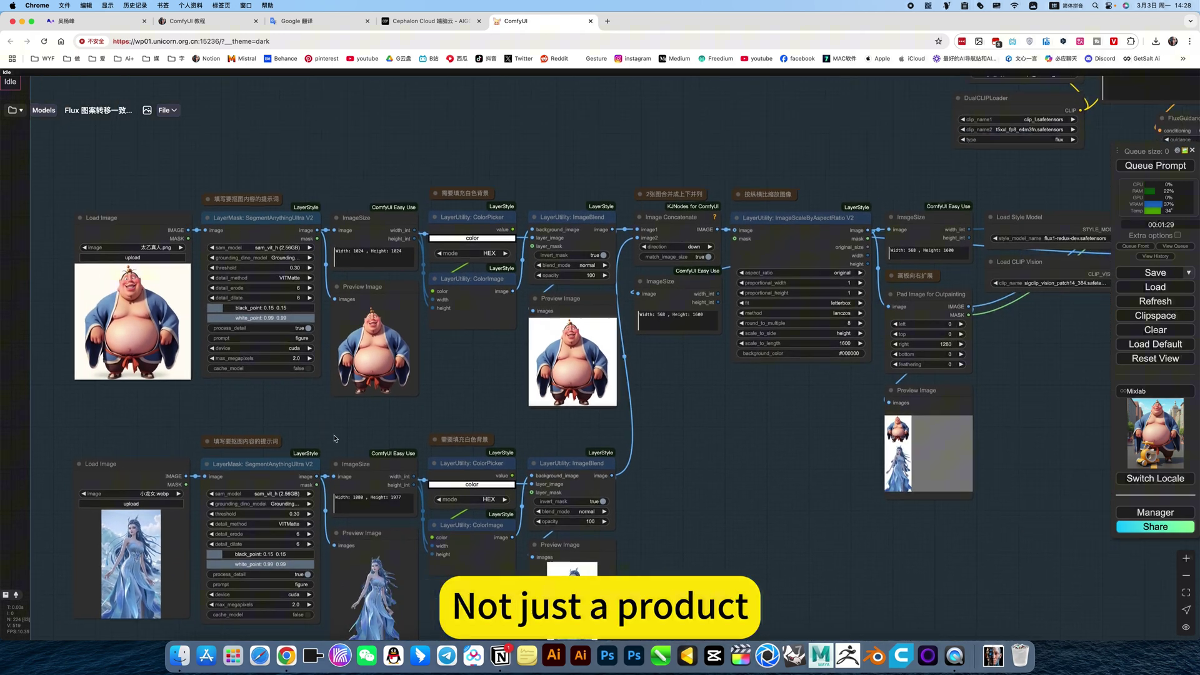
scroll(847, 512, "down", 5)
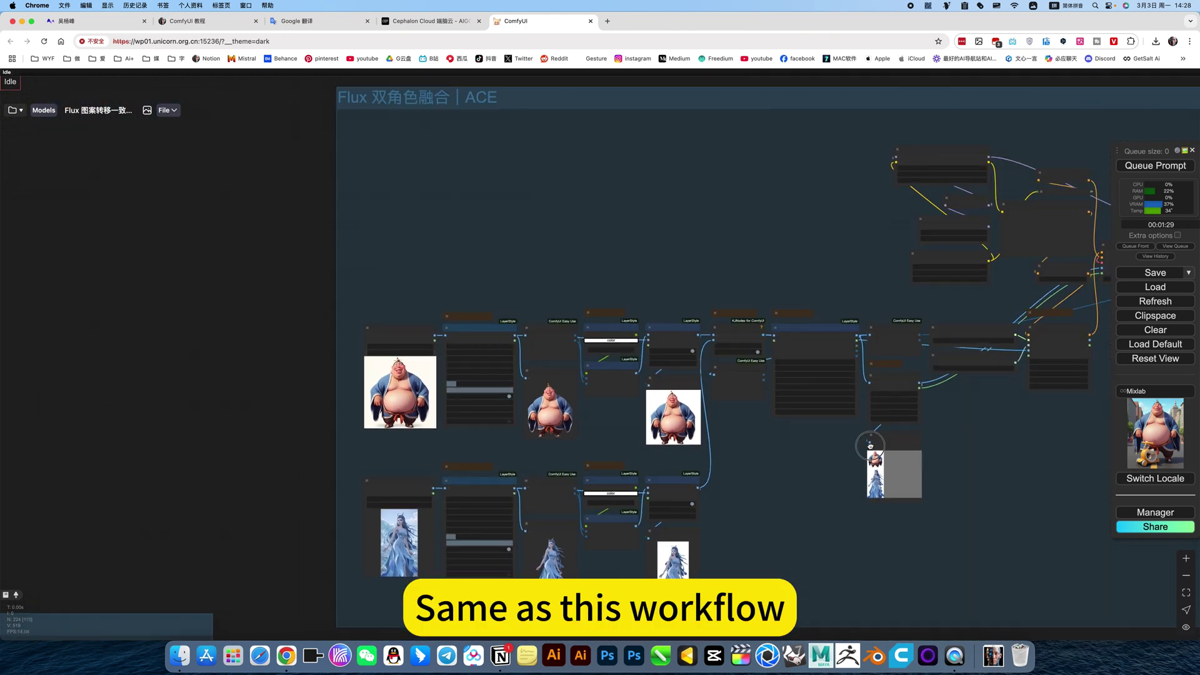
Step: Inspect the dual-character workflow's combined and cropped previews for how consistent both characters' details are
left_click_drag(847, 512, 283, 555)
scroll(832, 232, "up", 6)
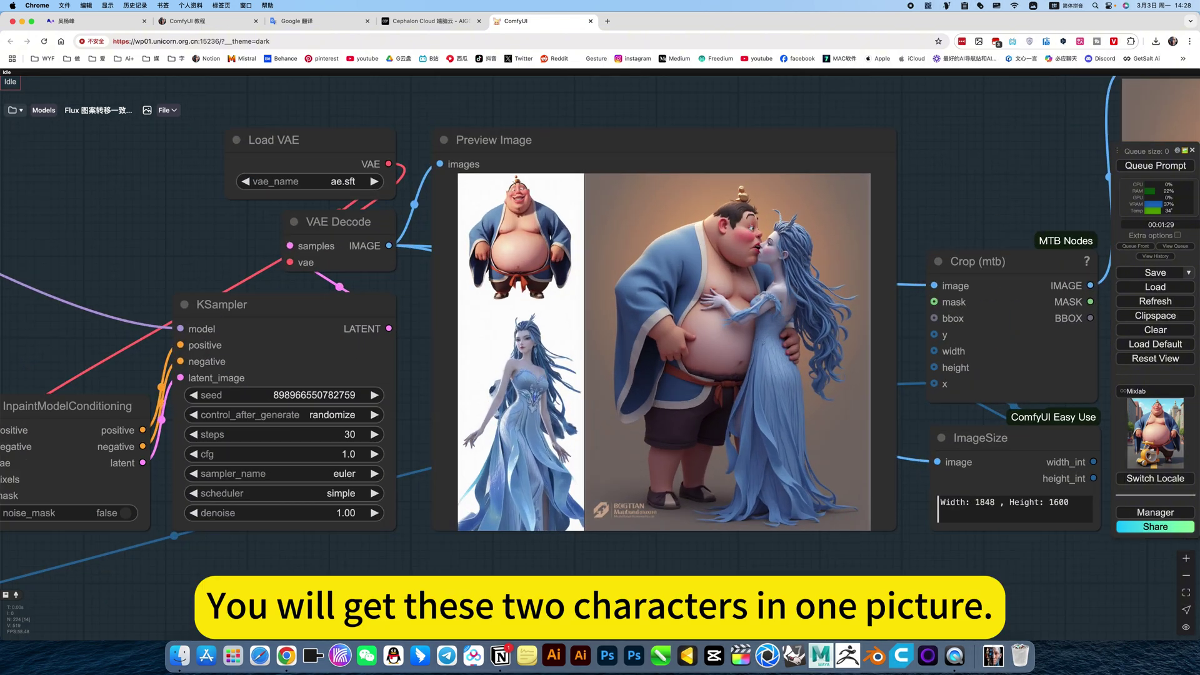
scroll(720, 375, "down", 4)
scroll(768, 347, "up", 5)
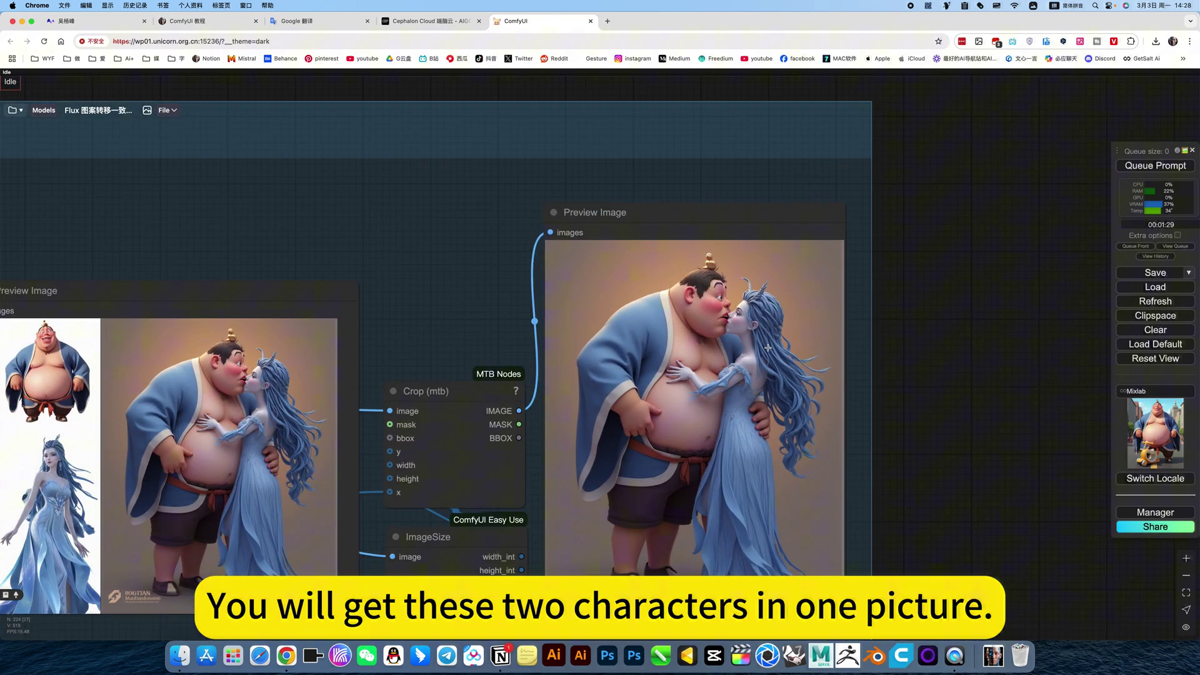
scroll(768, 347, "up", 3)
scroll(701, 375, "down", 4)
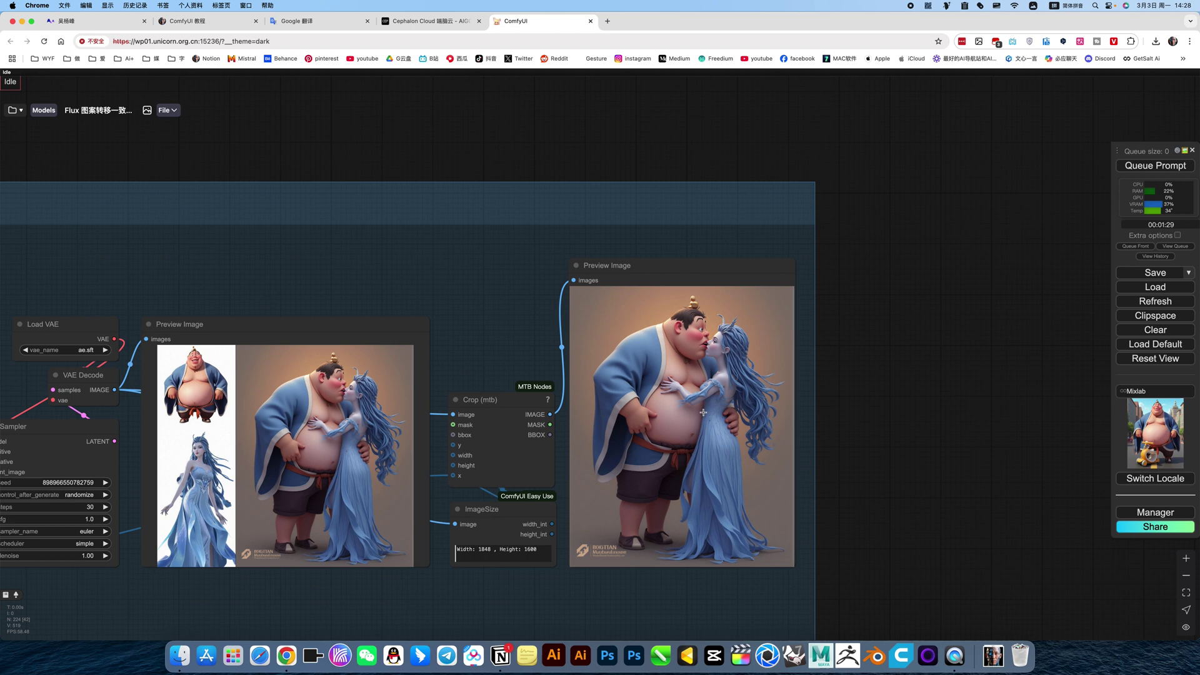
scroll(703, 412, "up", 4)
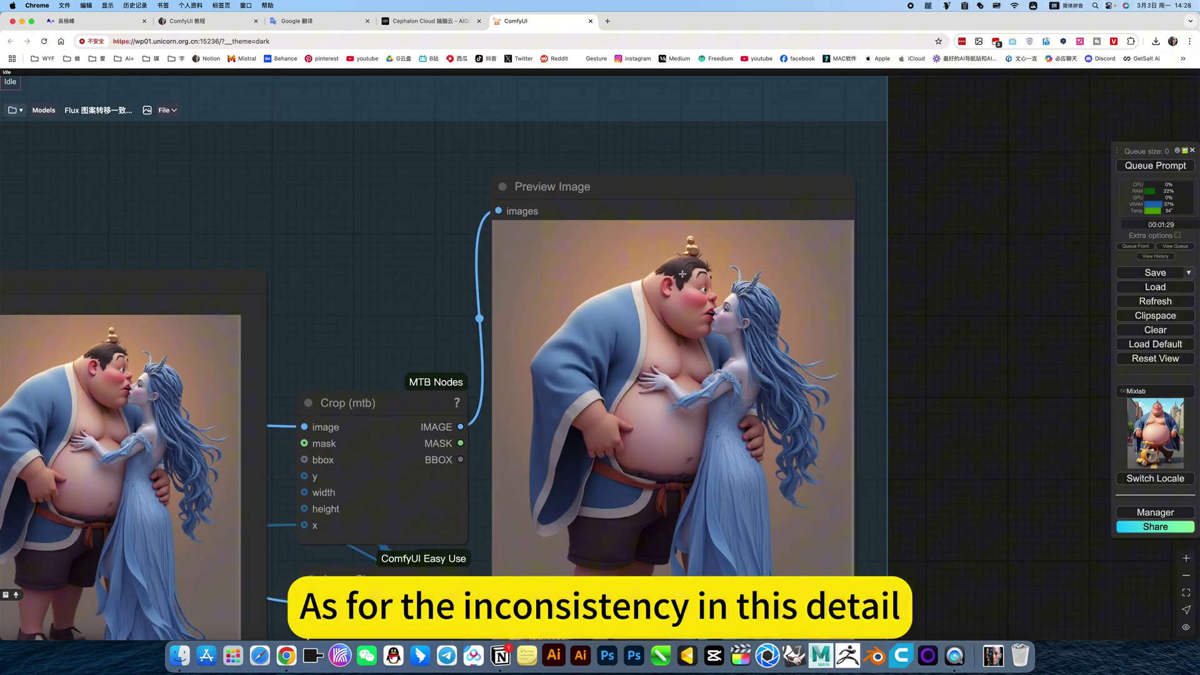
scroll(657, 389, "down", 3)
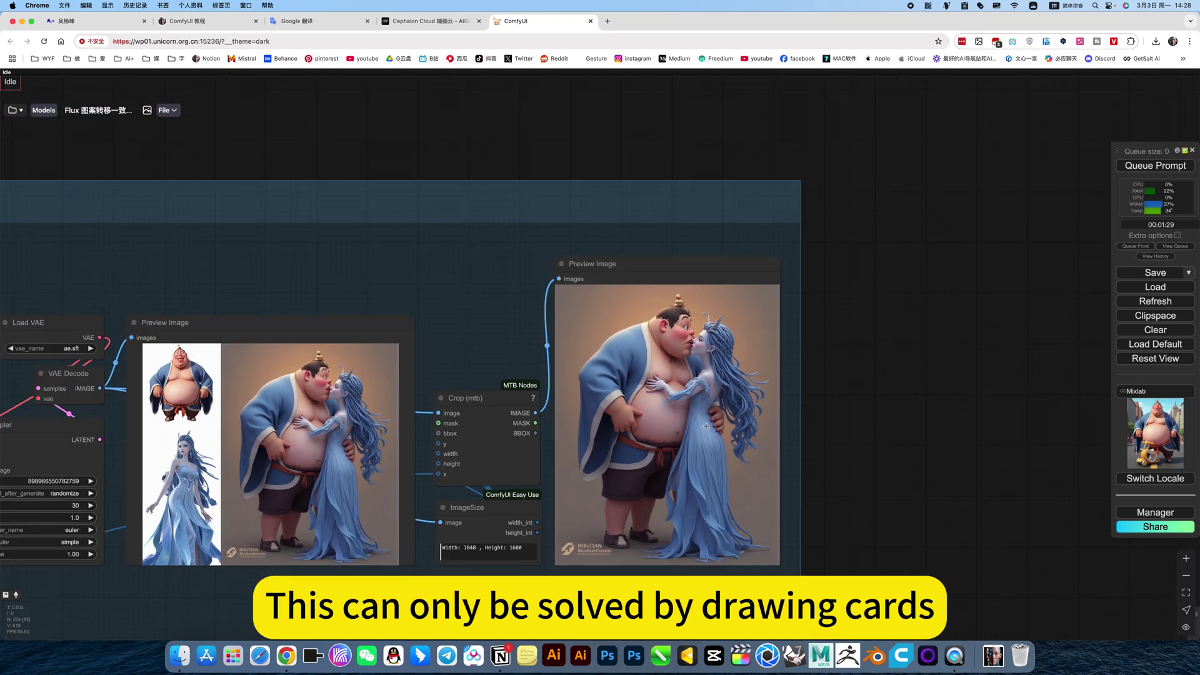
scroll(686, 434, "down", 5)
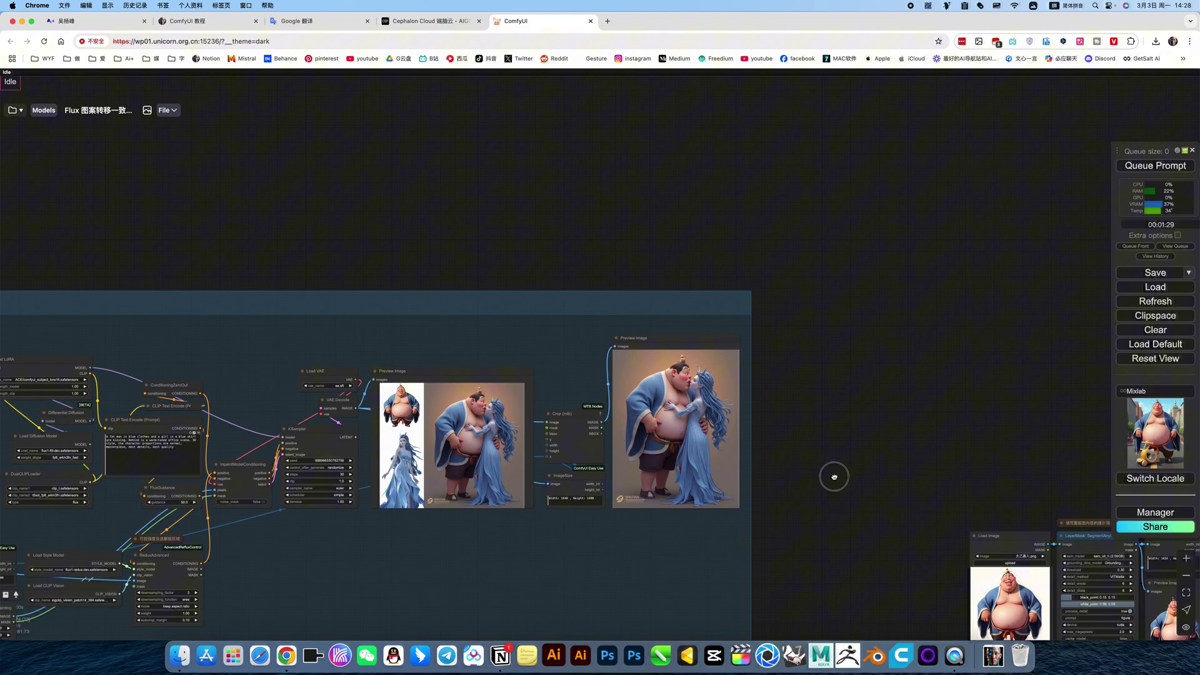
Step: Review the character-and-scooter product workflow from its two input images through to its output previews
left_click_drag(833, 476, 260, 262)
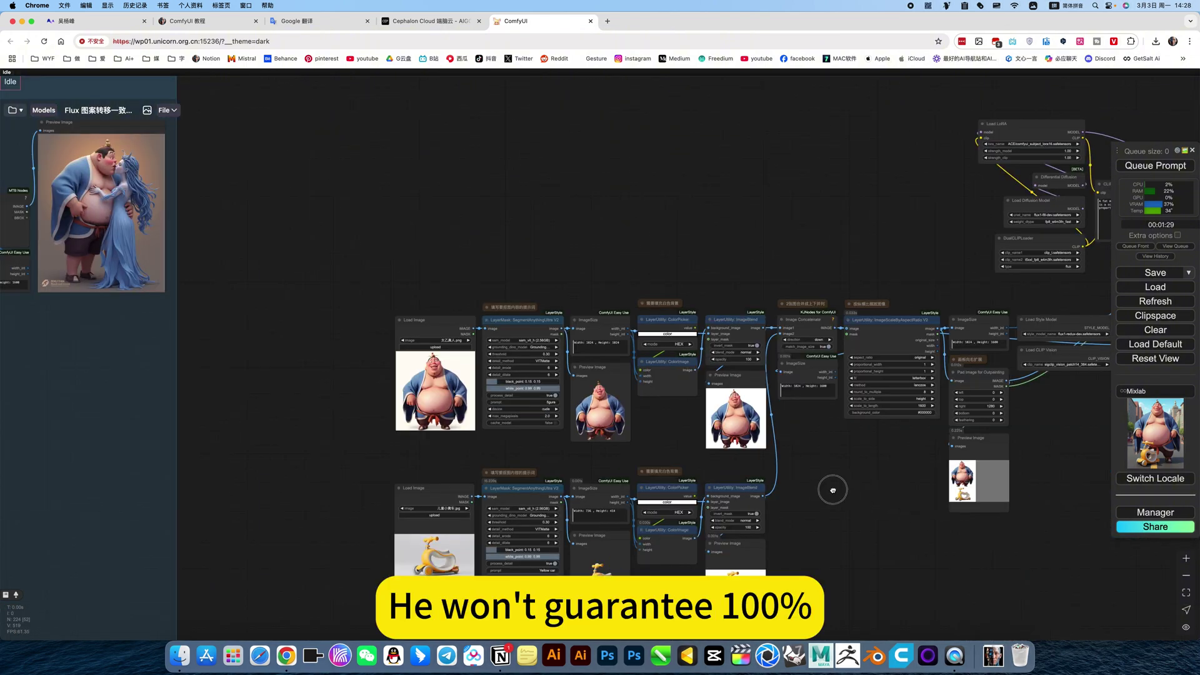
scroll(832, 490, "right", 5)
scroll(363, 509, "up", 4)
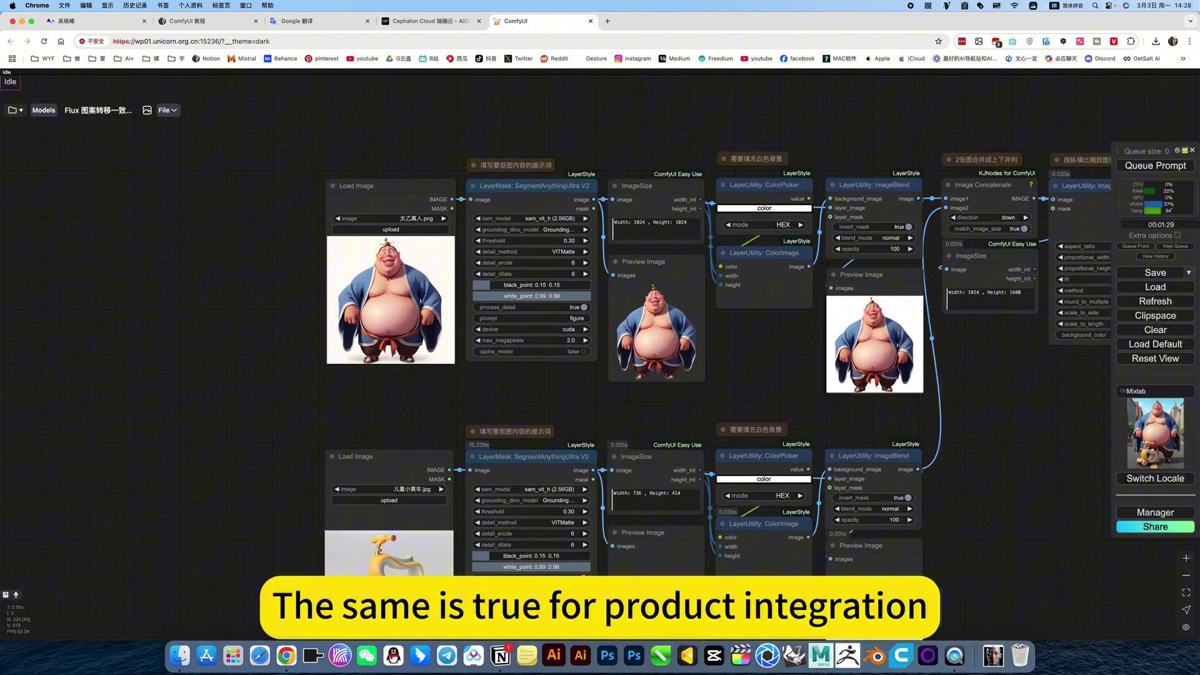
scroll(394, 573, "down", 5)
left_click_drag(851, 573, 457, 555)
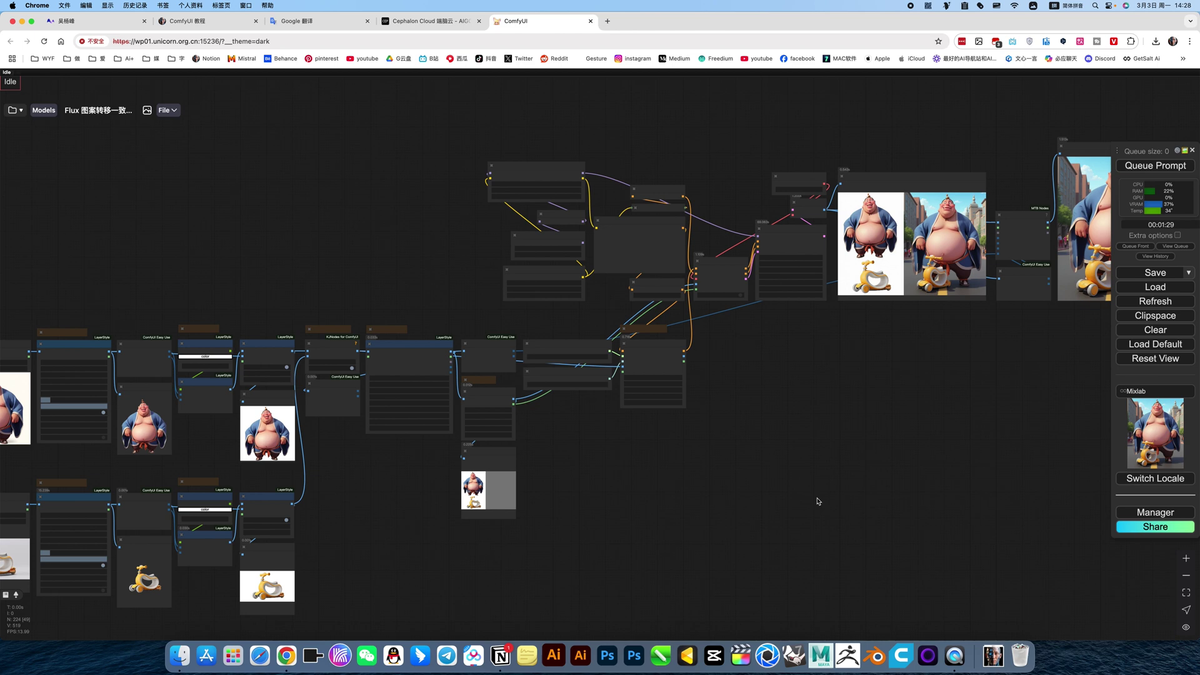
left_click_drag(888, 449, 557, 517)
scroll(796, 269, "up", 3)
scroll(786, 290, "up", 6)
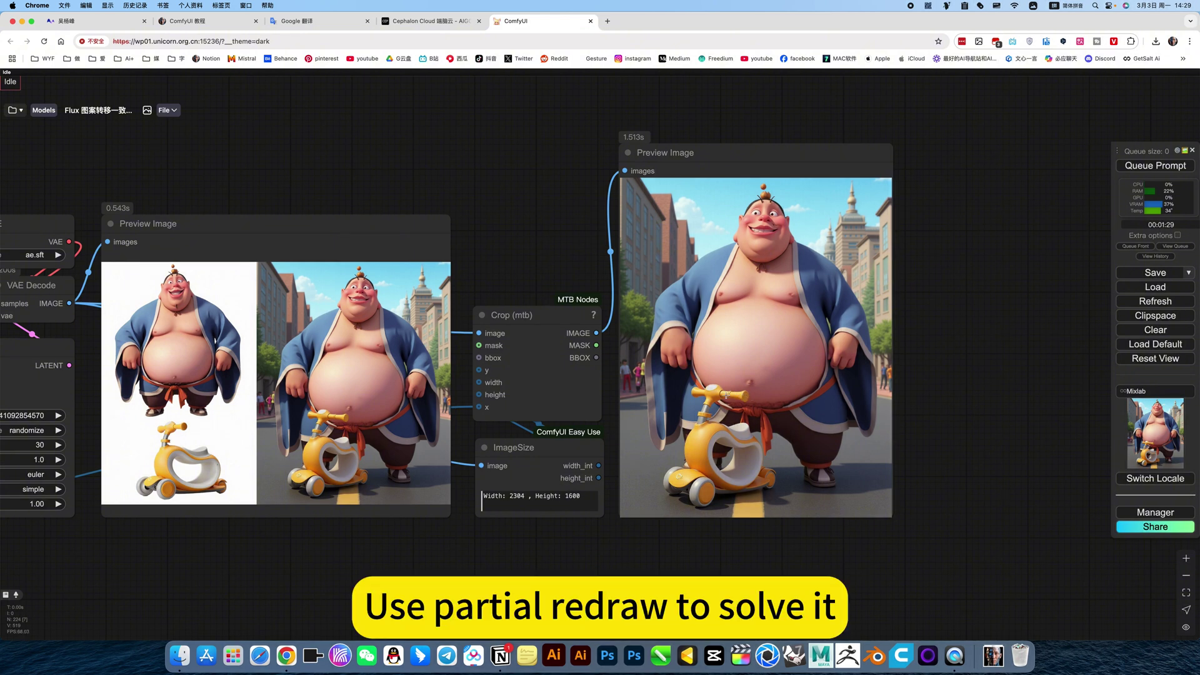
Step: Examine the "Flux 局部涂抹+图案转移一致性 | ACE" workflow, including the masked portrait, the necklace input and the resulting preview
scroll(726, 395, "down", 10)
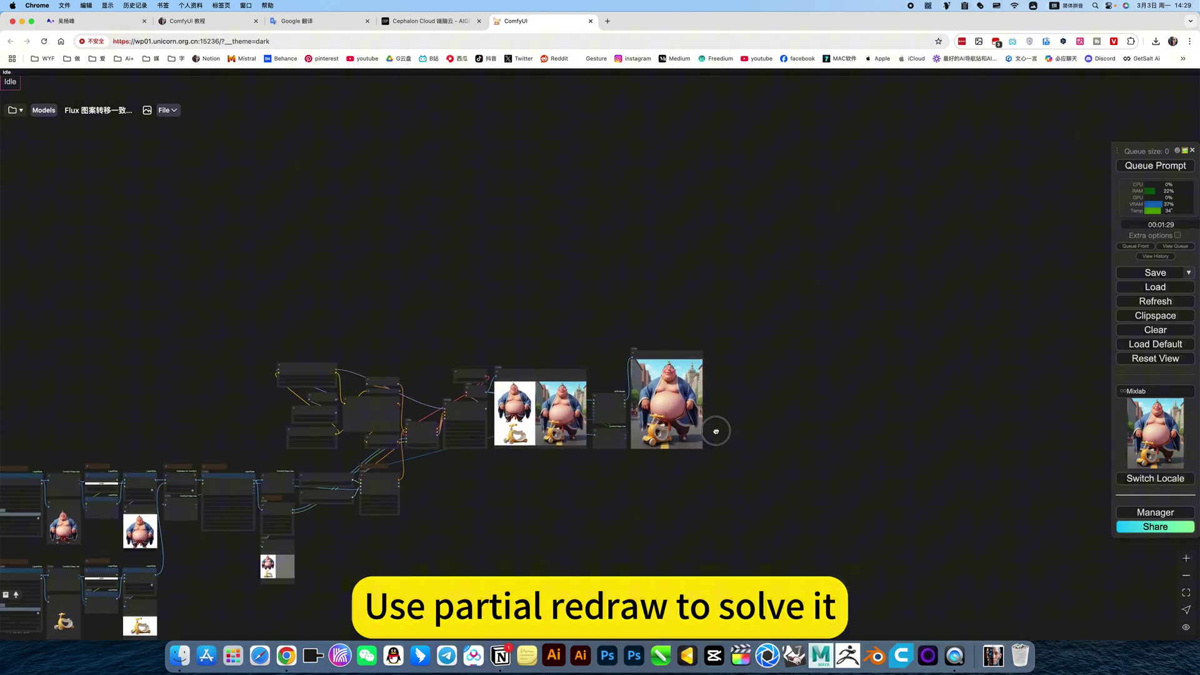
left_click_drag(716, 431, 1063, 312)
left_click_drag(452, 536, 1063, 411)
left_click_drag(602, 533, 993, 360)
left_click_drag(500, 535, 937, 444)
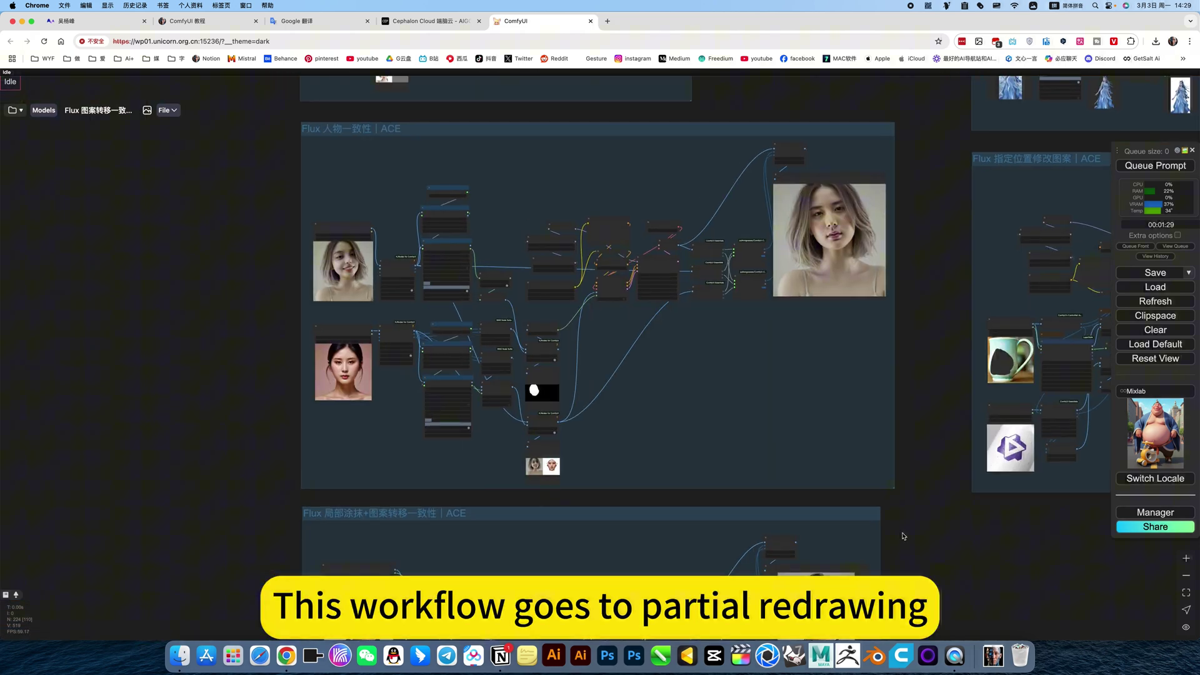
scroll(583, 527, "down", 8)
scroll(511, 496, "up", 3)
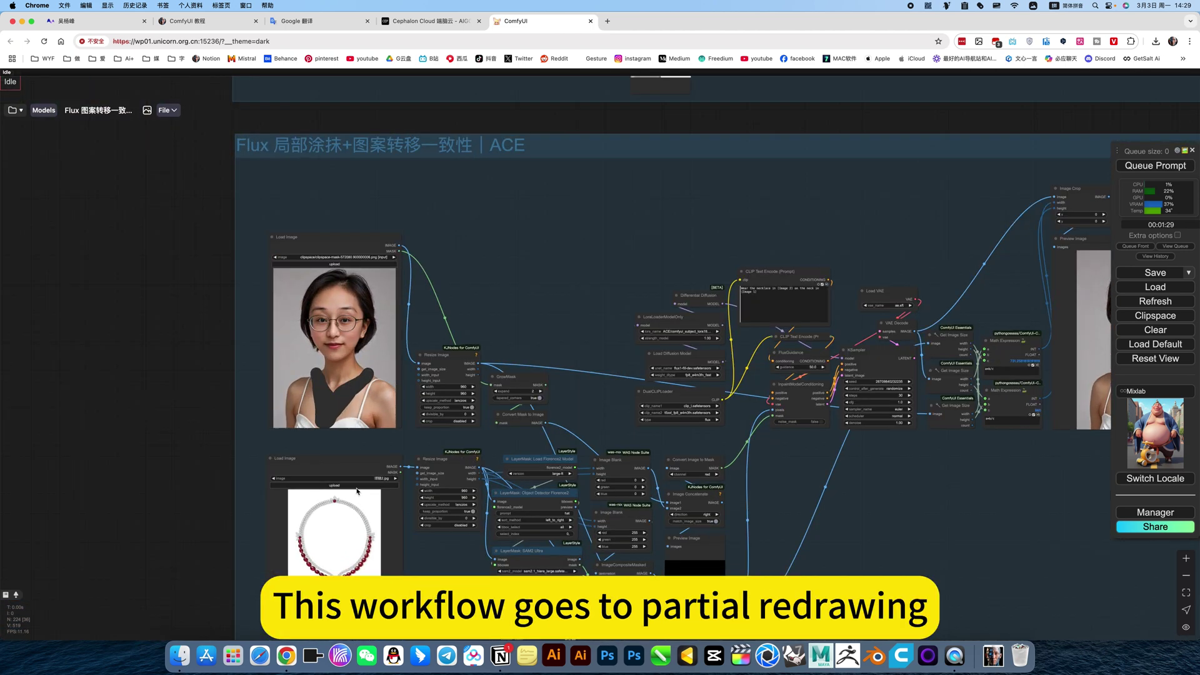
scroll(357, 491, "up", 3)
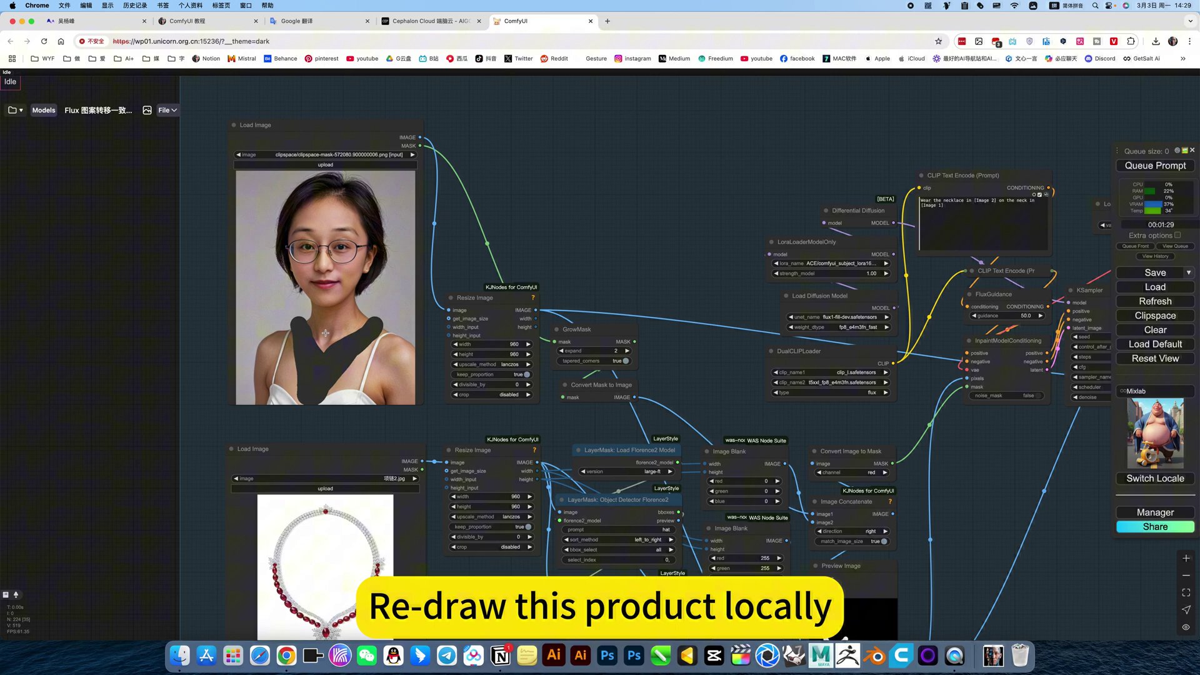
scroll(380, 369, "down", 5)
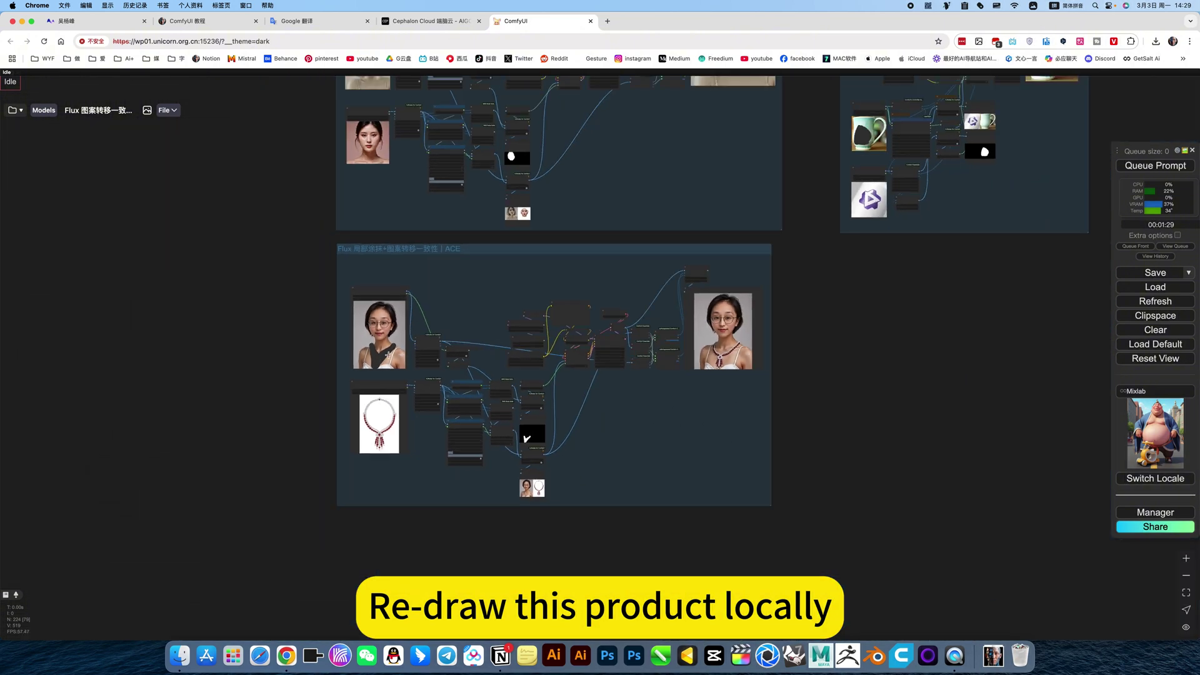
scroll(695, 335, "up", 6)
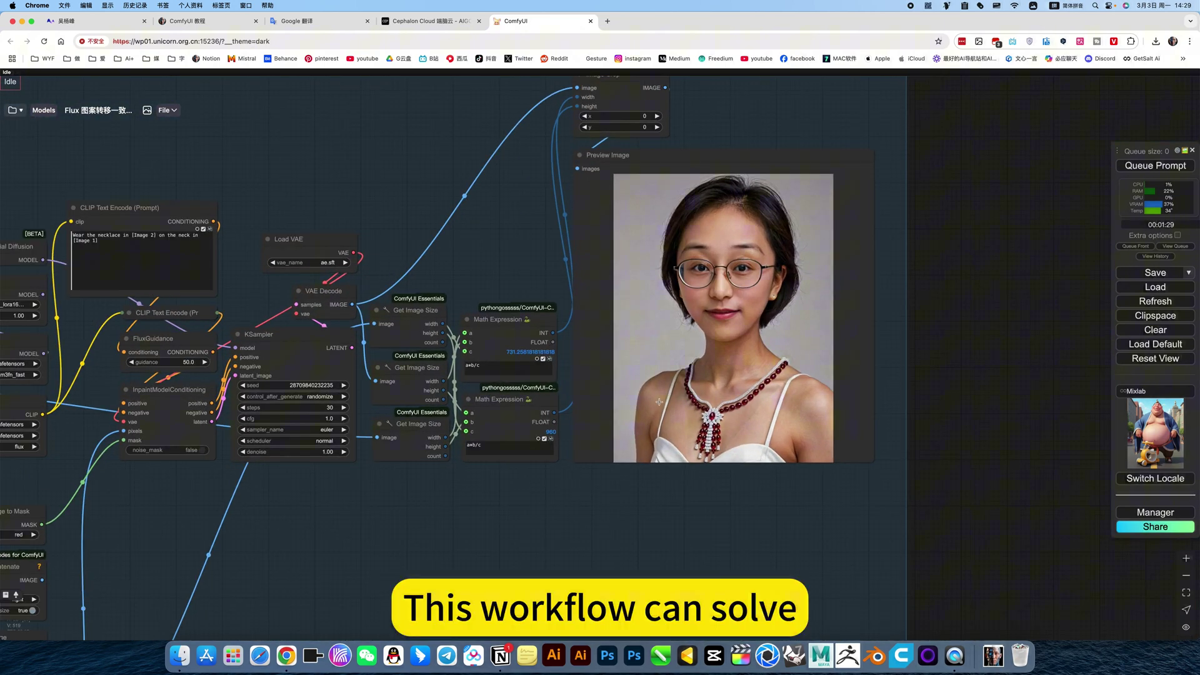
scroll(657, 402, "down", 10)
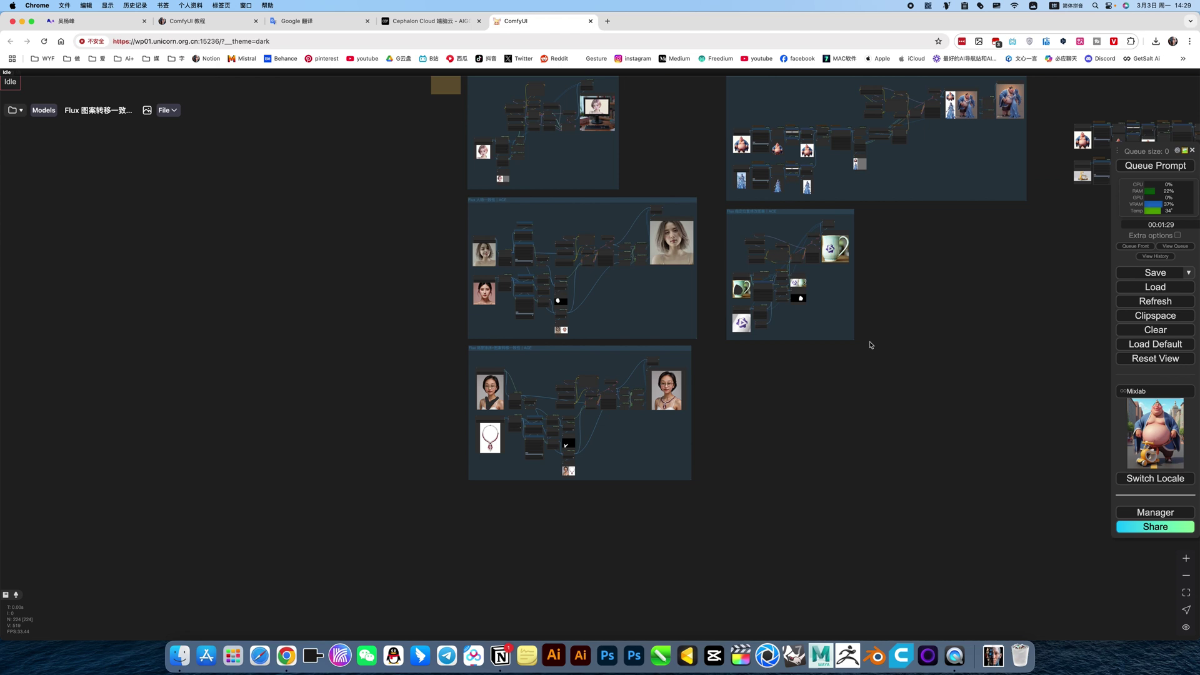
Step: Return to the overview of the dual-character workflow group and the adjacent product workflow
left_click_drag(840, 243, 500, 496)
scroll(497, 495, "up", 7)
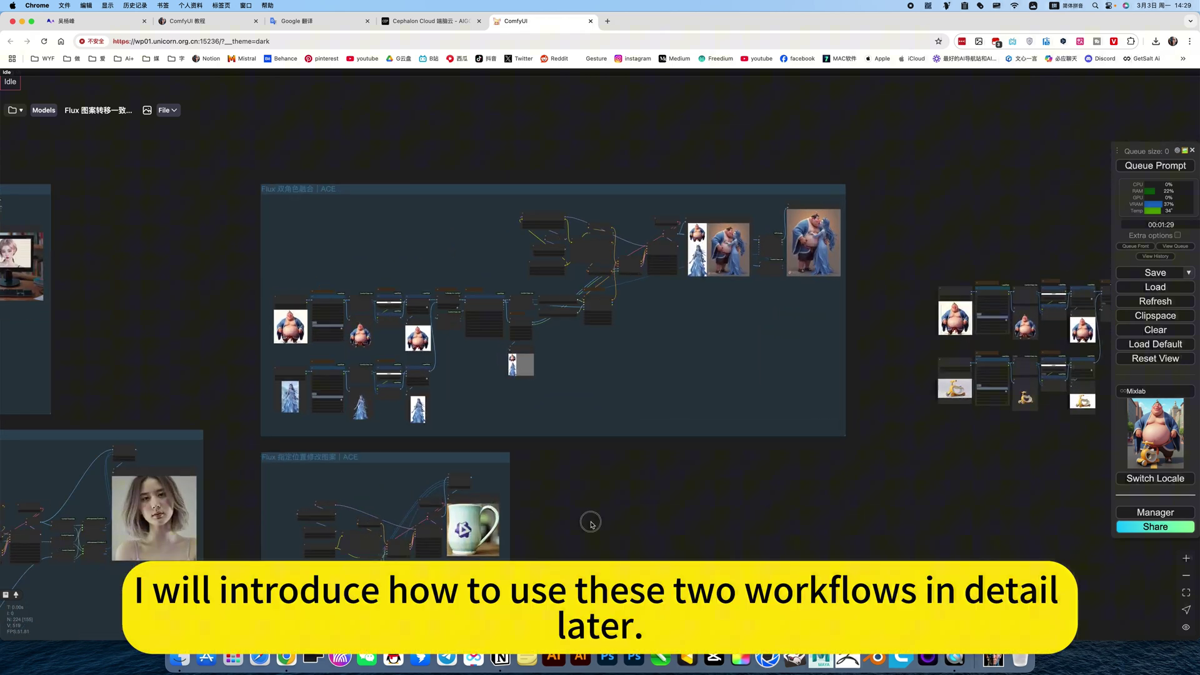
left_click_drag(452, 376, 494, 337)
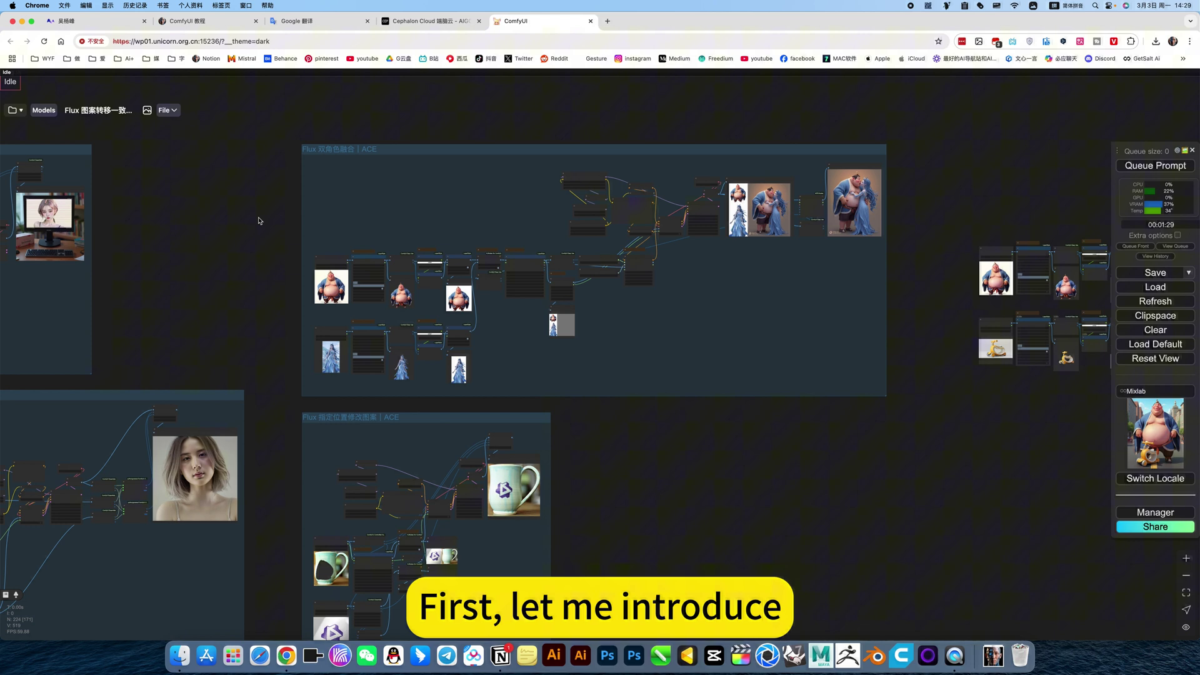
Step: Switch to the Cephalon Cloud AIGC page and show the launch option of the popular ComfyUI image dated 250213
left_click(417, 20)
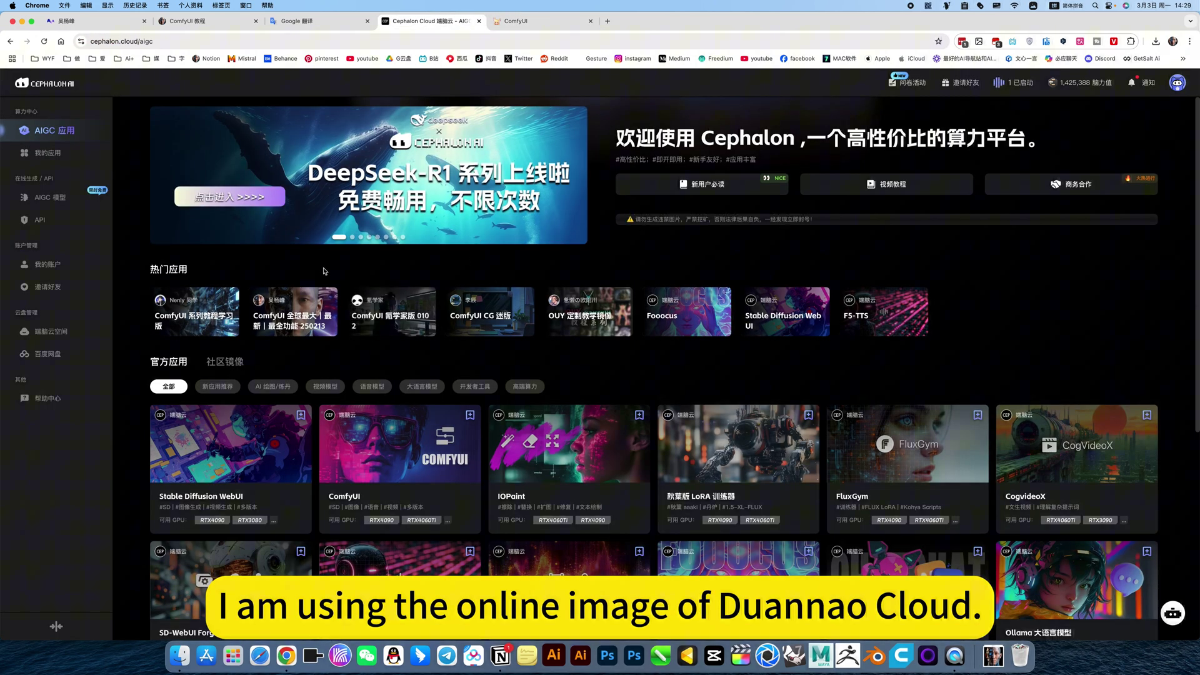
mouse_move(298, 316)
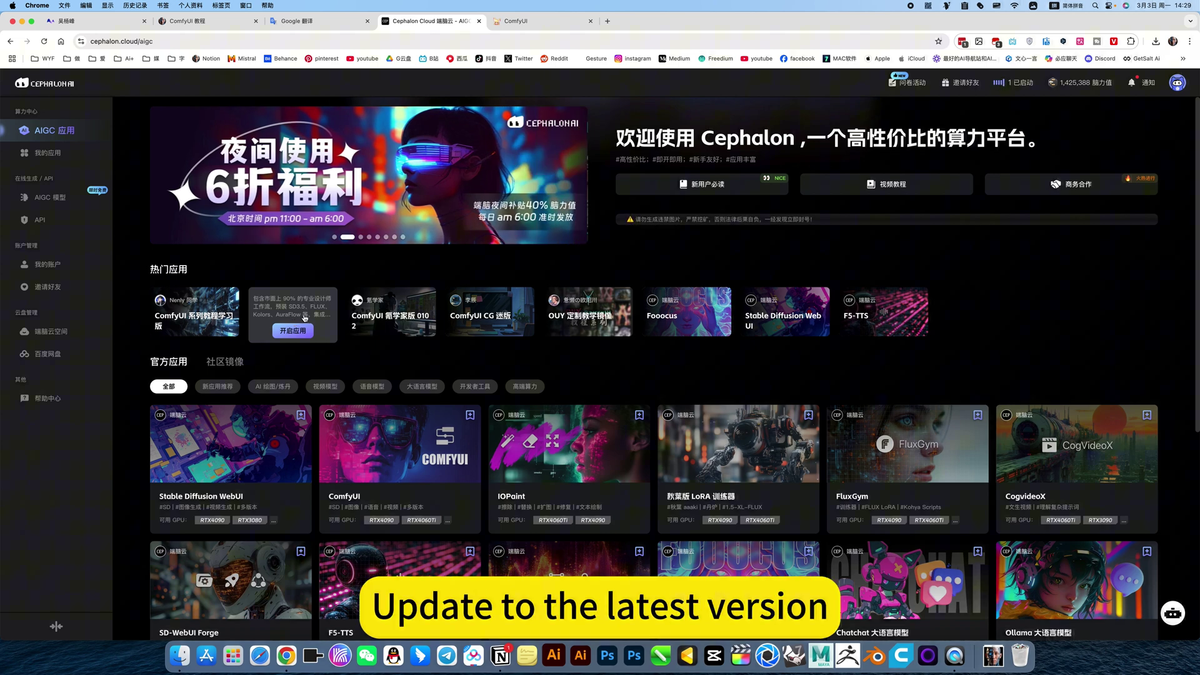
Step: Switch back to the ComfyUI canvas and view the dual-character fusion group with the neighbouring mug workflow
left_click(526, 22)
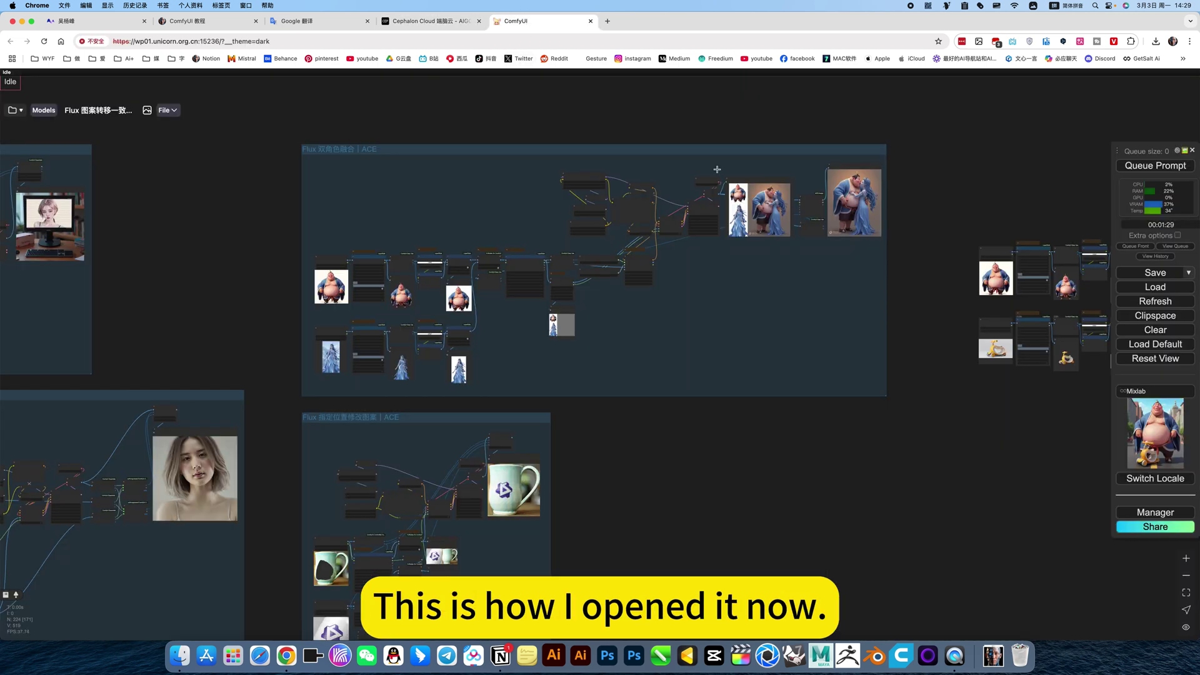
scroll(643, 402, "down", 3)
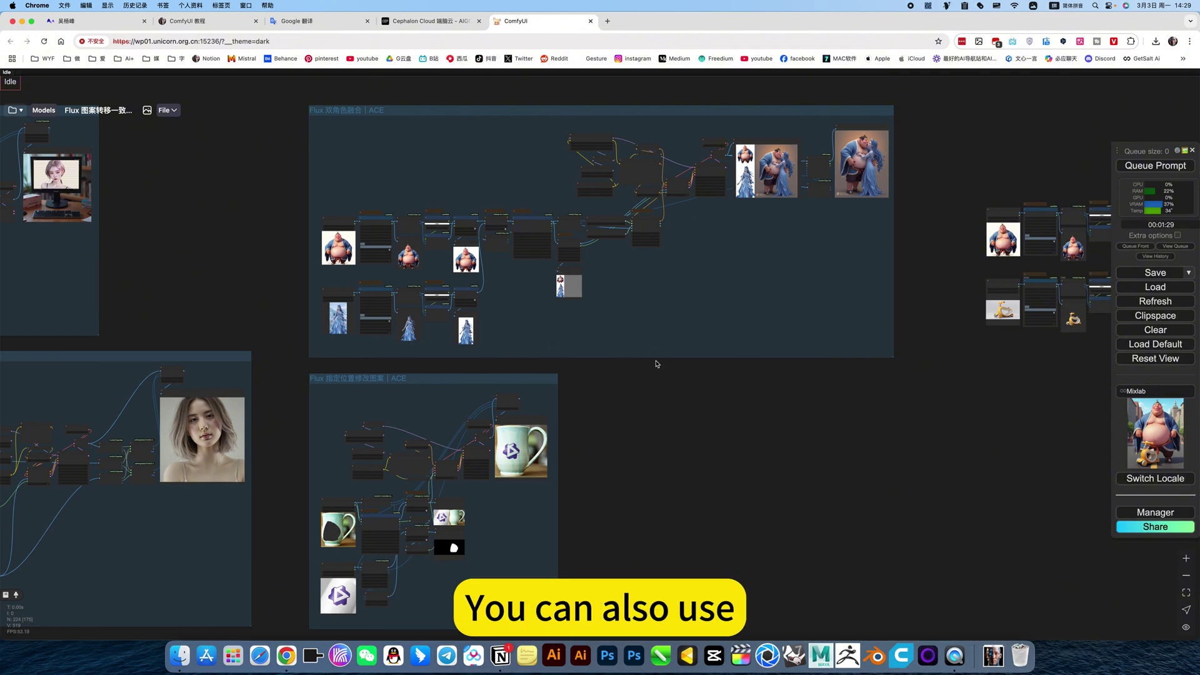
scroll(635, 420, "up", 2)
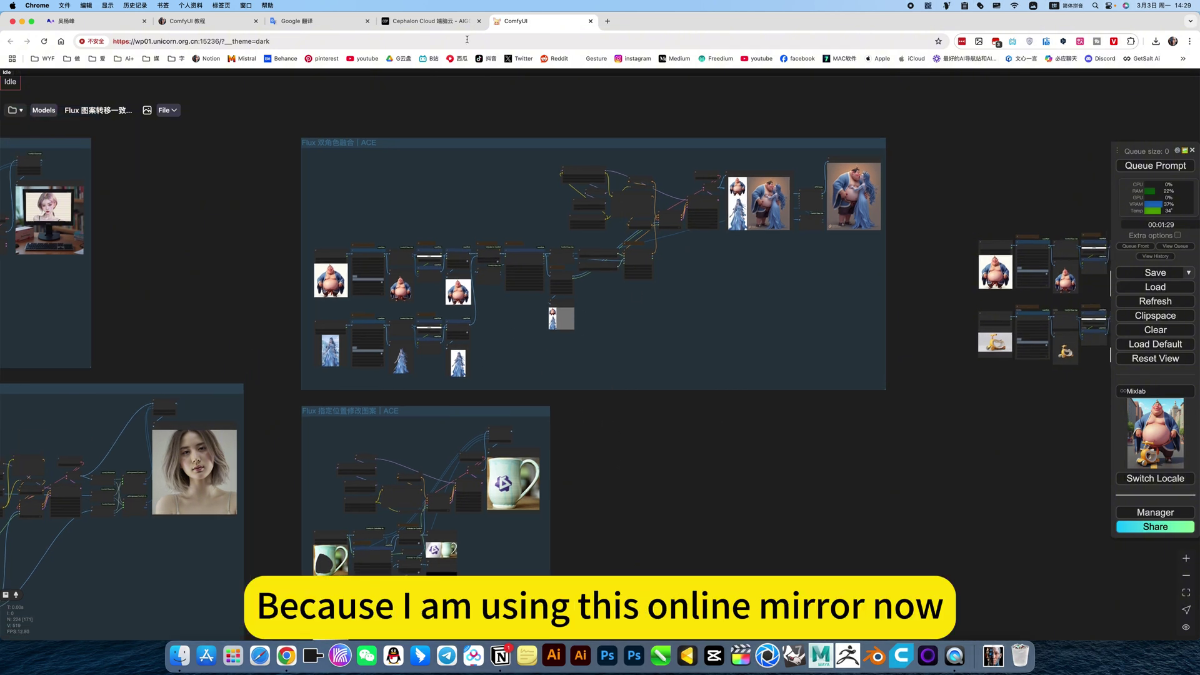
left_click(437, 20)
left_click(519, 21)
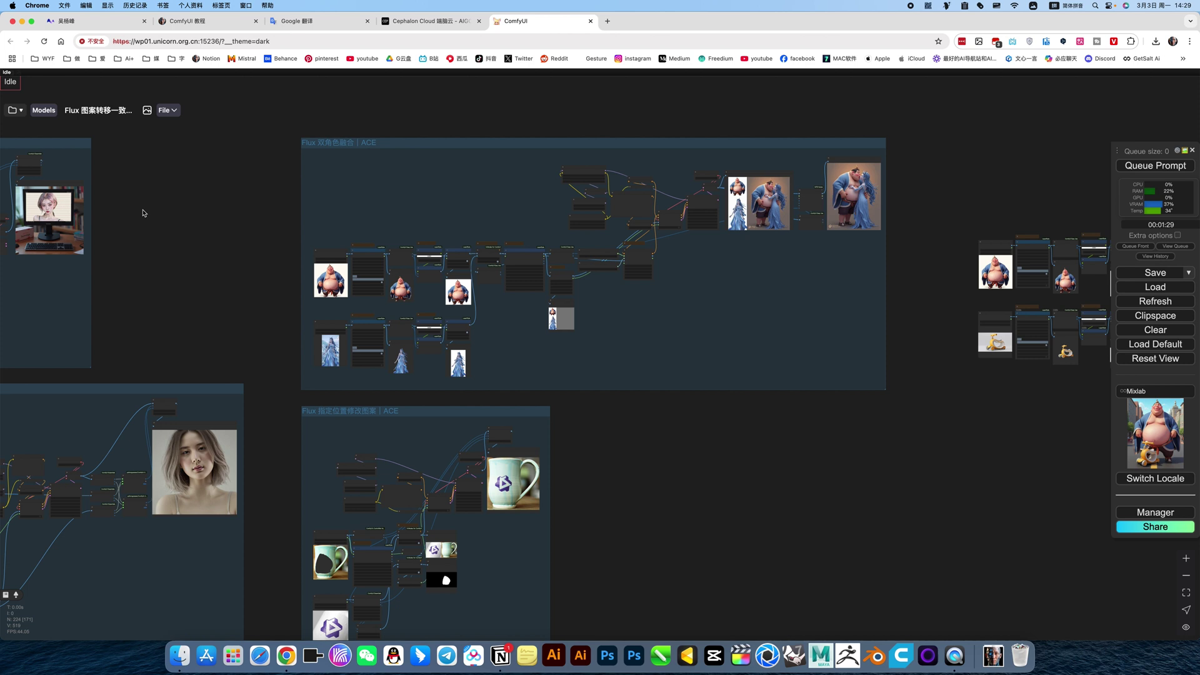
Step: Open the "Flux 图案转移一致性｜ACE" workflow from the 图像类 subfolder of the main workspace folder
left_click(19, 113)
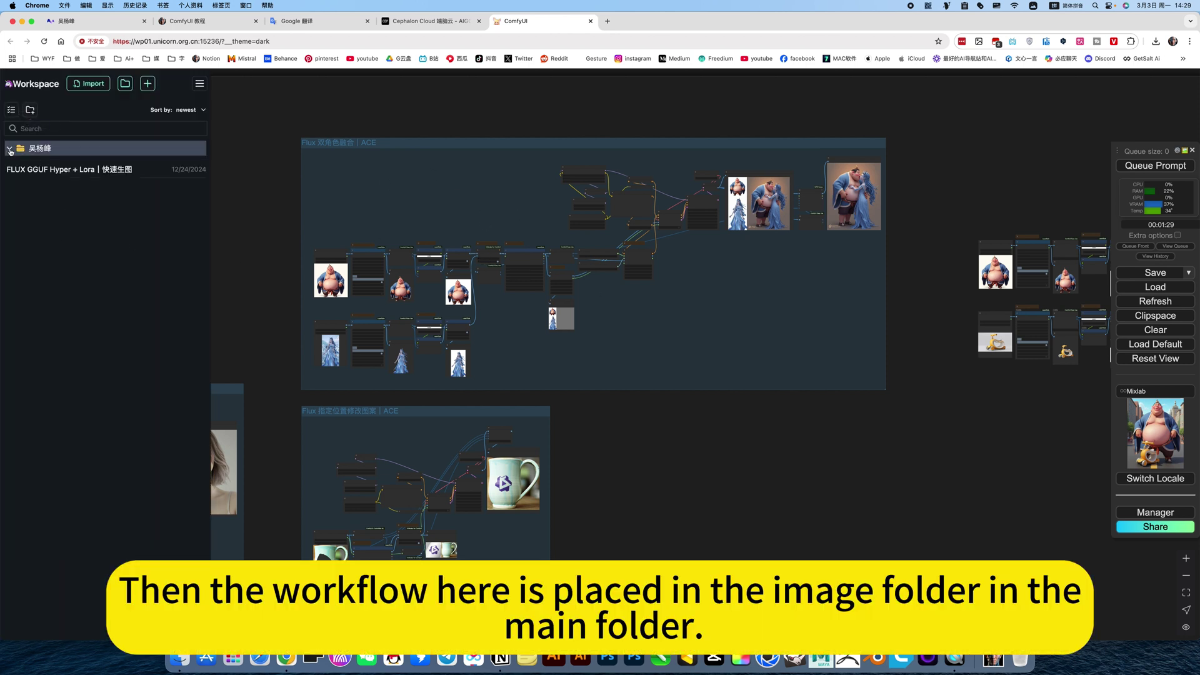
left_click(33, 151)
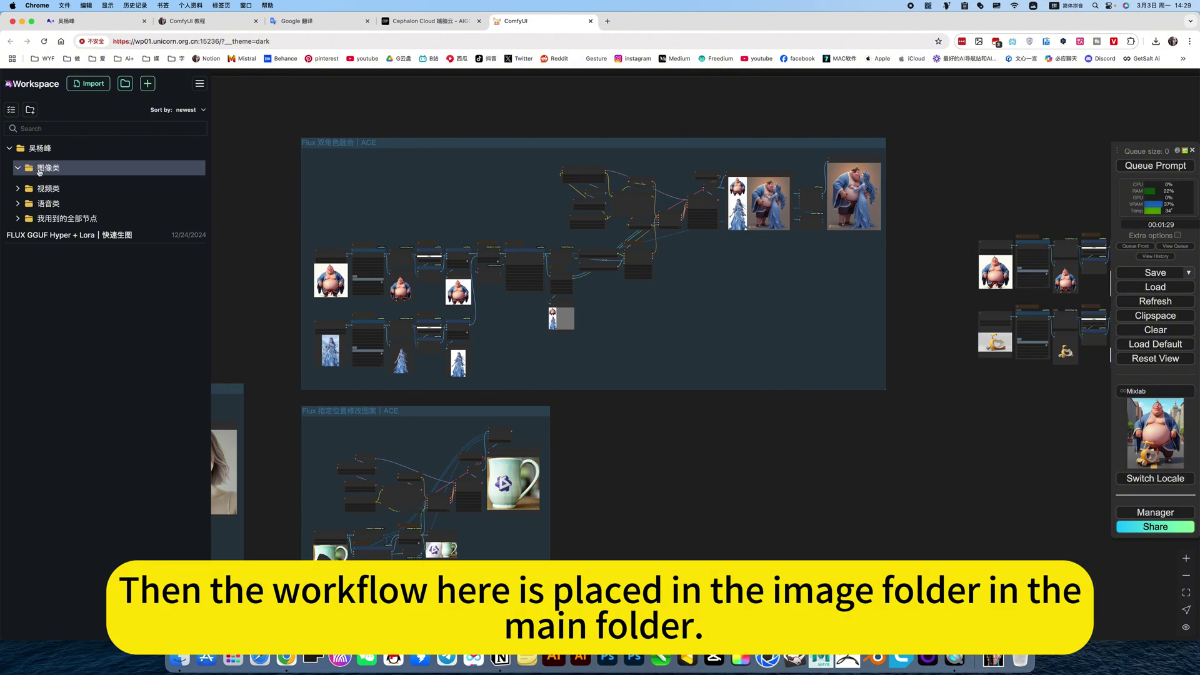
left_click(40, 172)
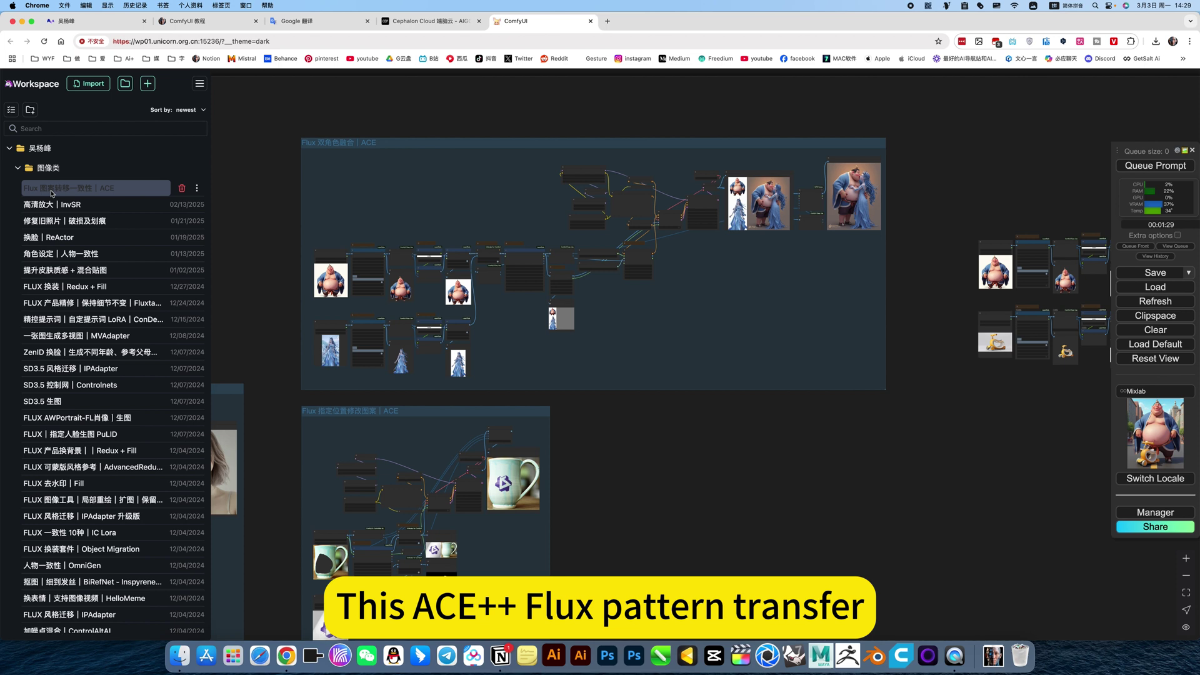
left_click(87, 190)
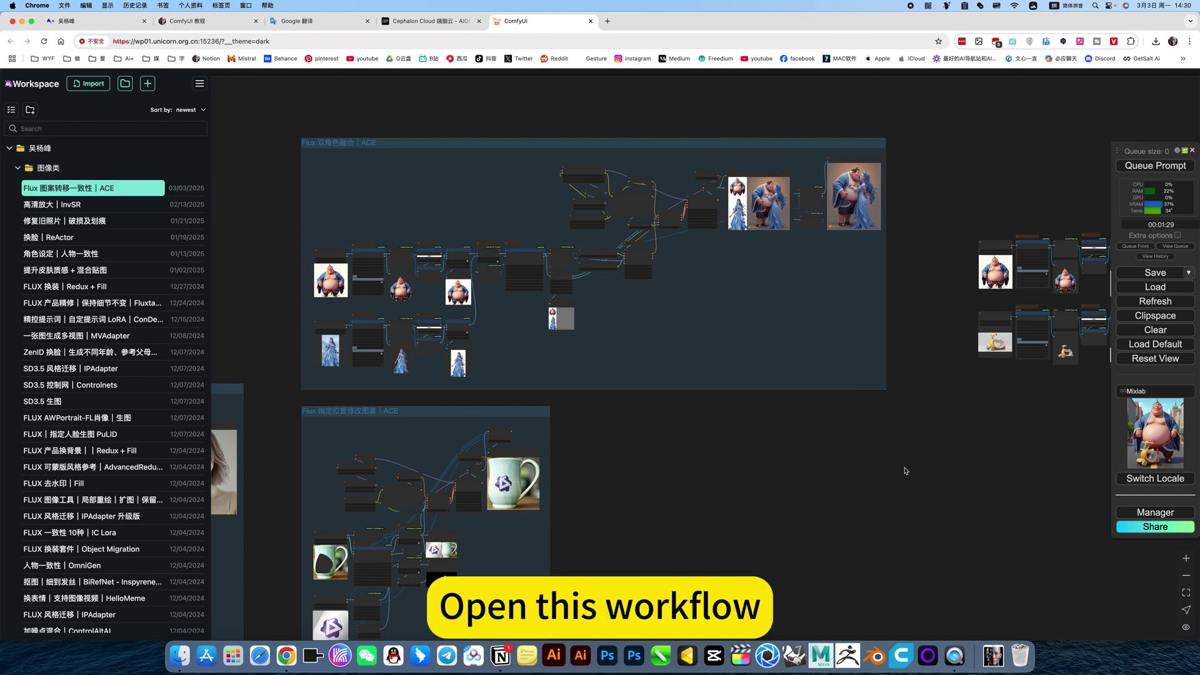
Step: Survey all the workflow groups on the canvas, then look closer at the "Flux 双角色融合｜ACE" group
scroll(759, 460, "down", 6)
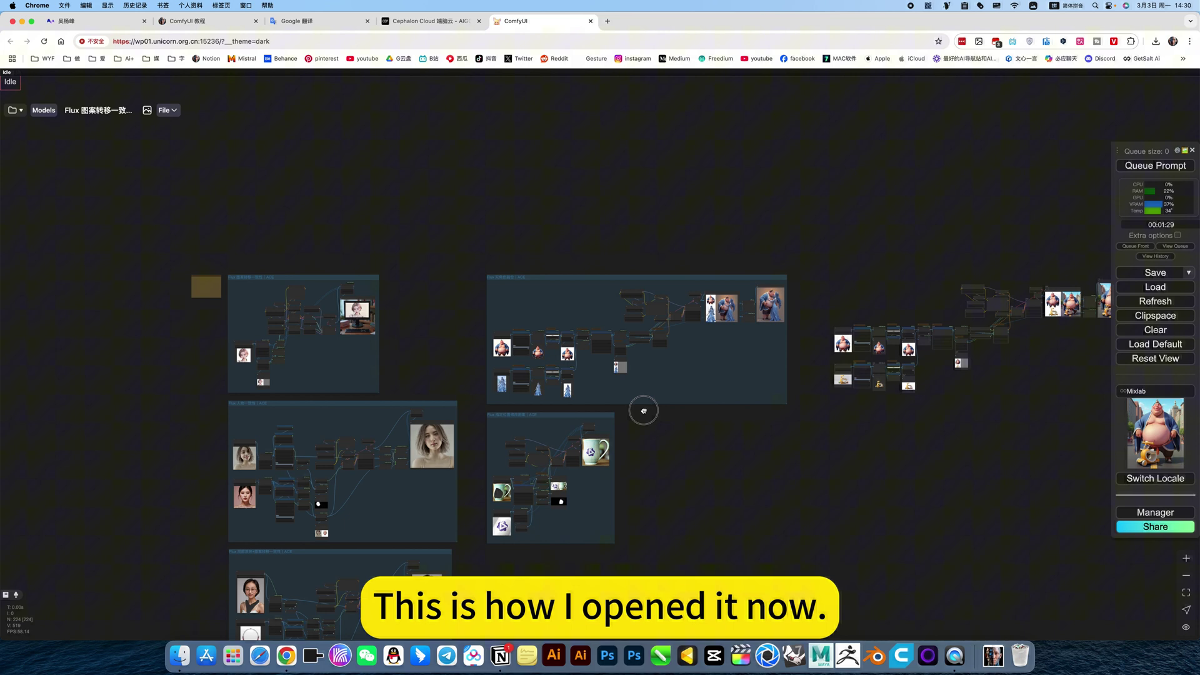
left_click_drag(611, 412, 688, 418)
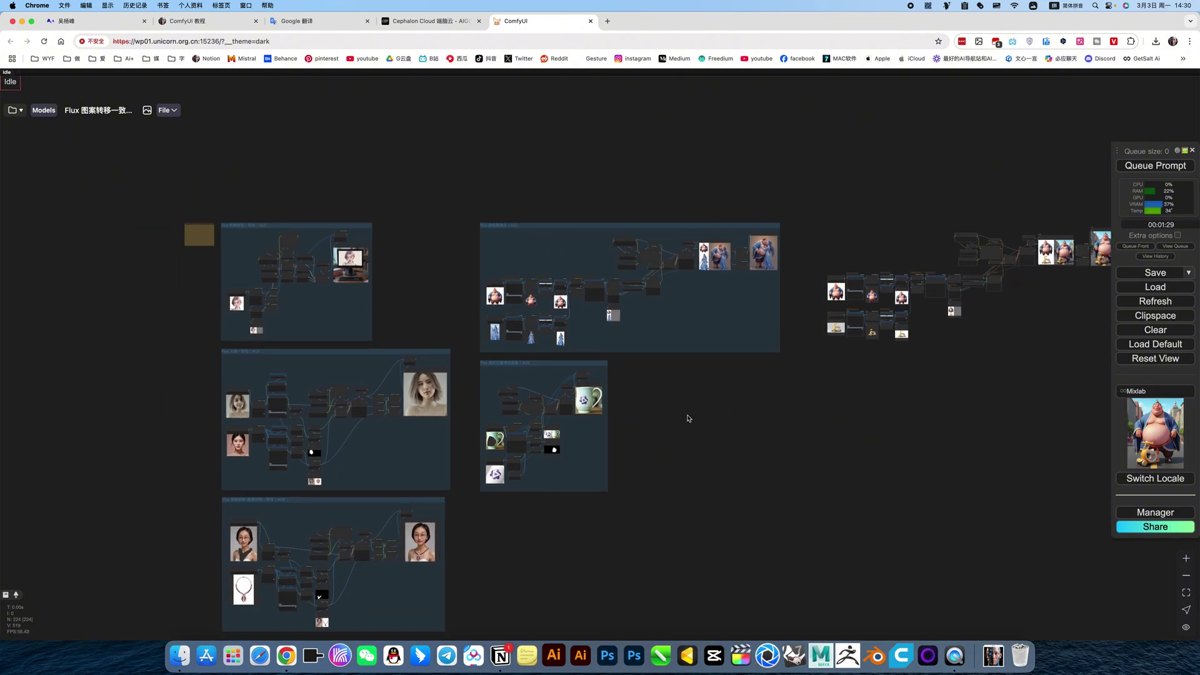
scroll(604, 252, "up", 8)
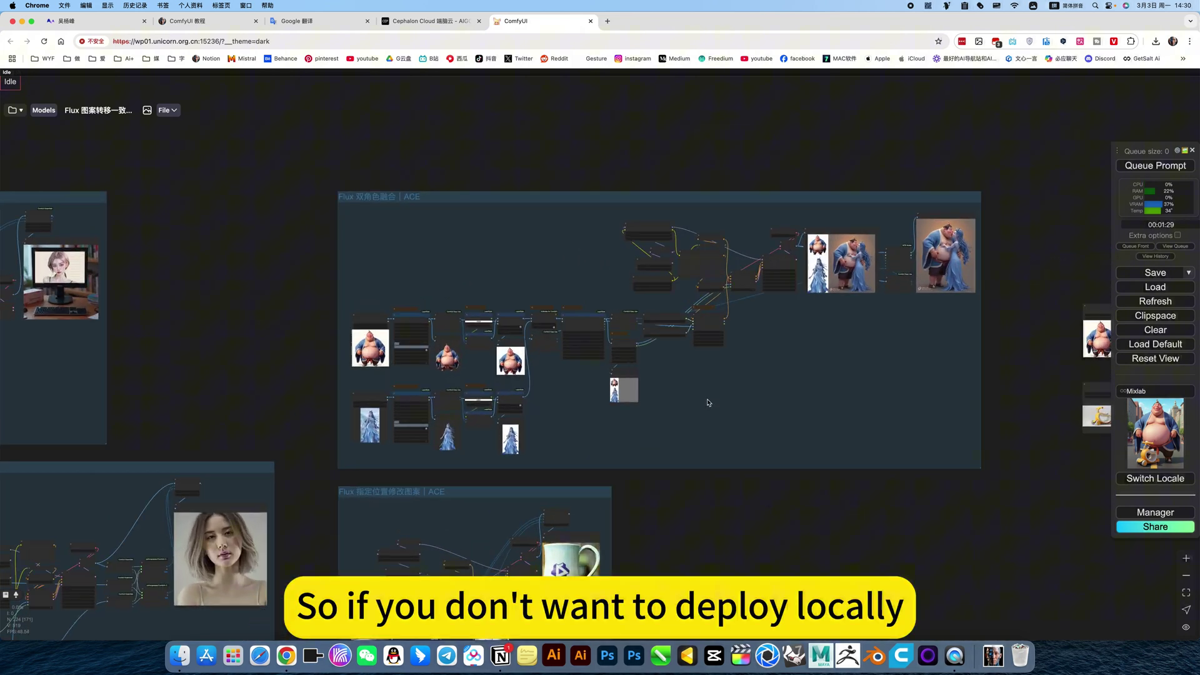
scroll(709, 402, "down", 3)
scroll(693, 470, "up", 5)
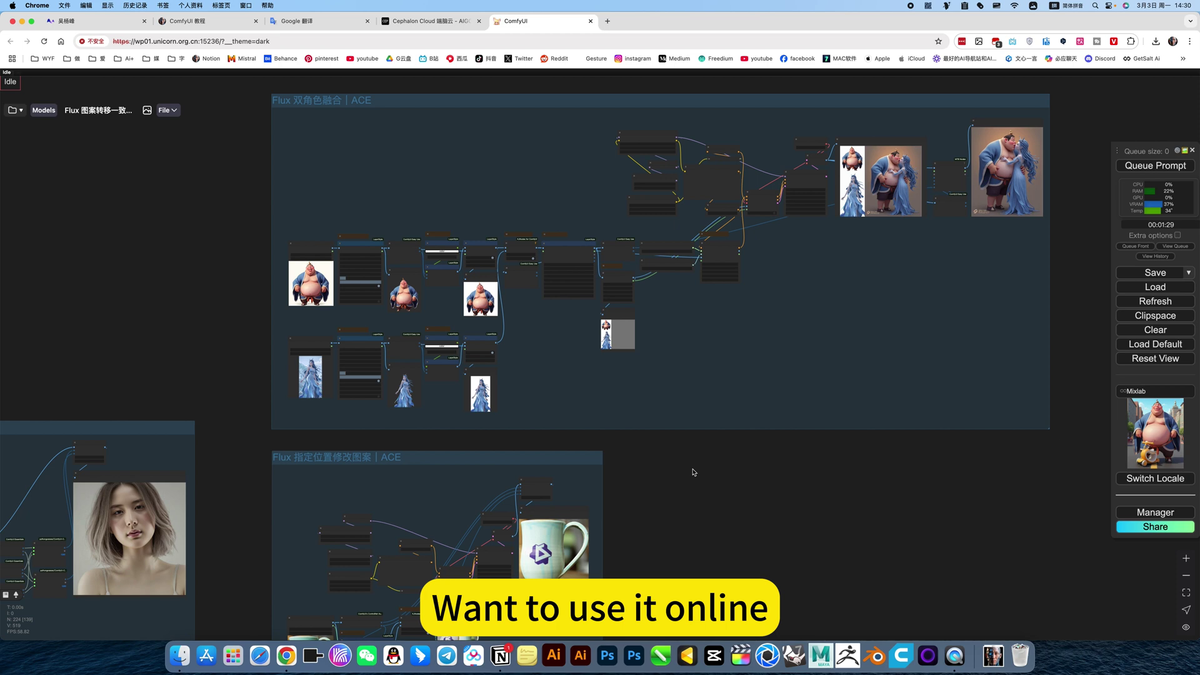
scroll(693, 471, "down", 3)
scroll(694, 472, "down", 4)
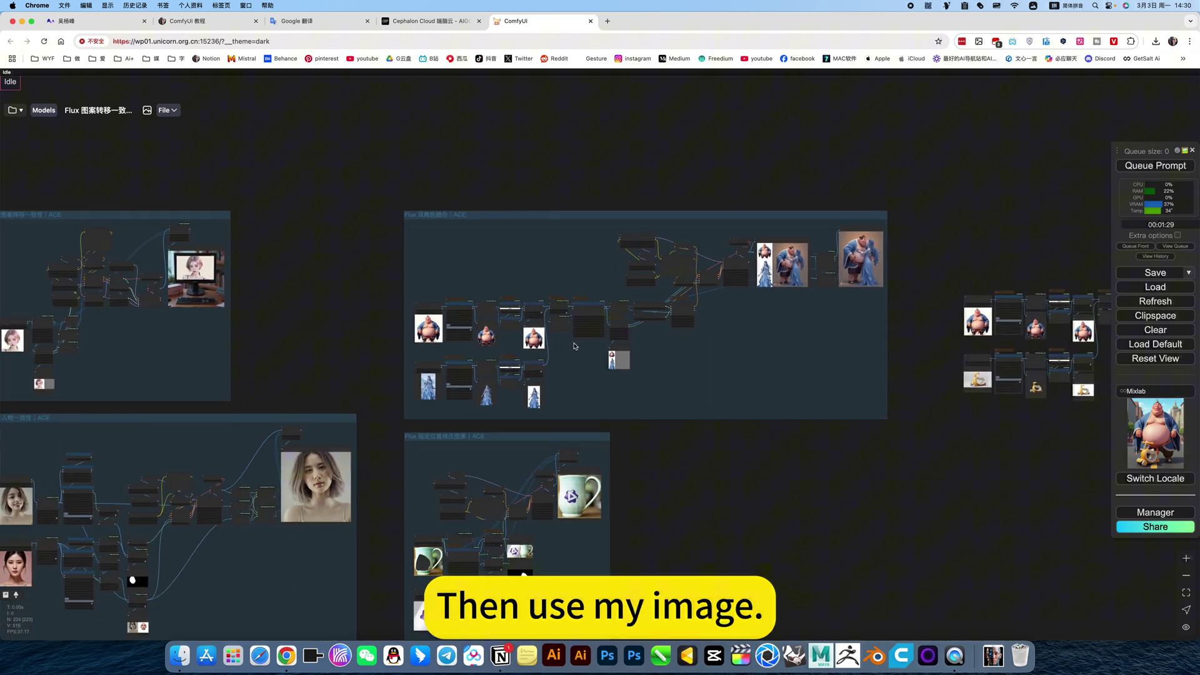
scroll(576, 348, "up", 4)
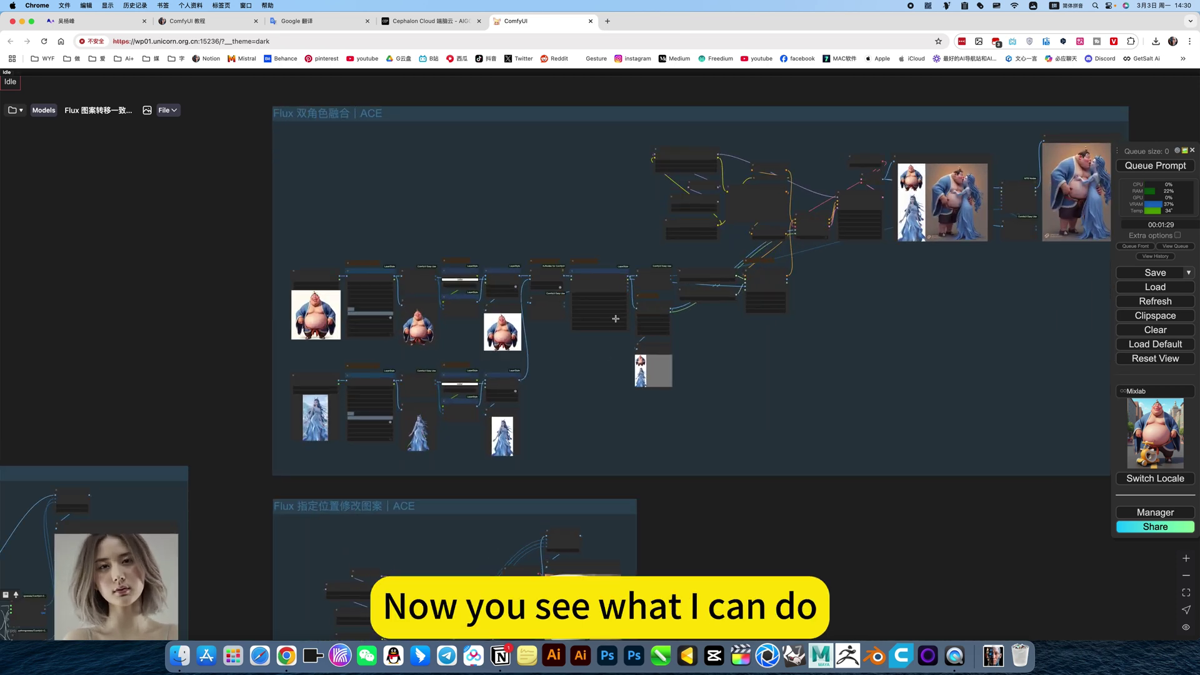
scroll(614, 324, "down", 3)
left_click_drag(682, 454, 672, 402)
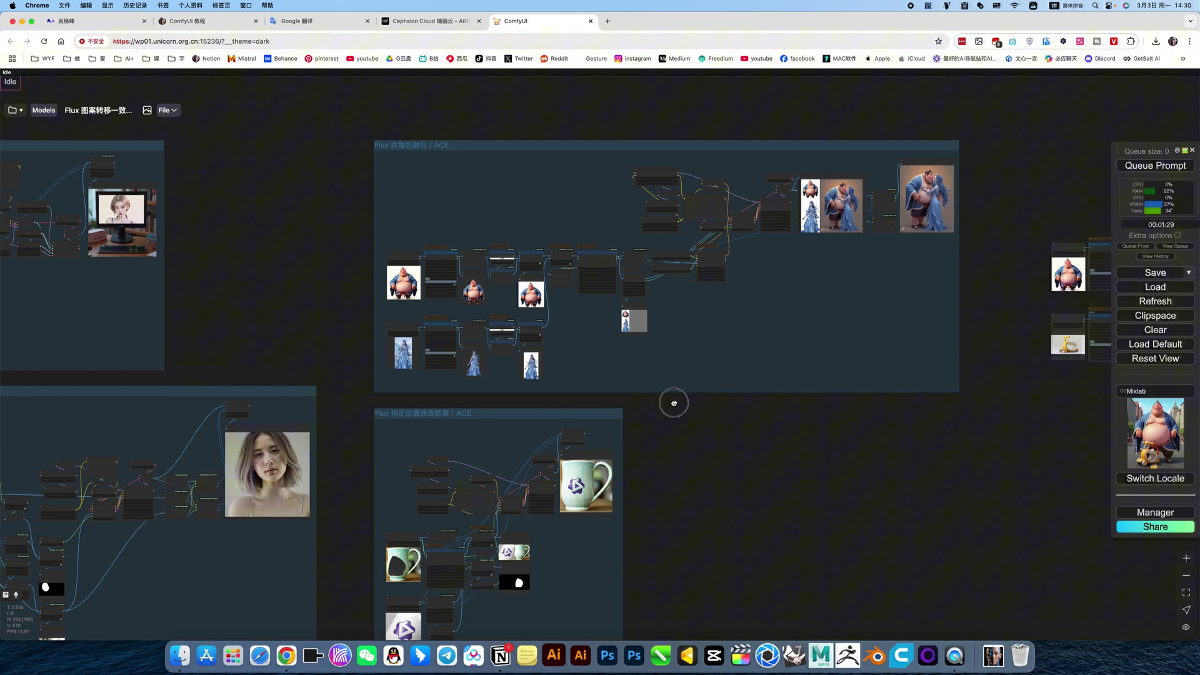
Step: Switch to the "ComfyUI 教程" notes page, go to its workflow section and show the 图像类 workflow list
left_click(216, 25)
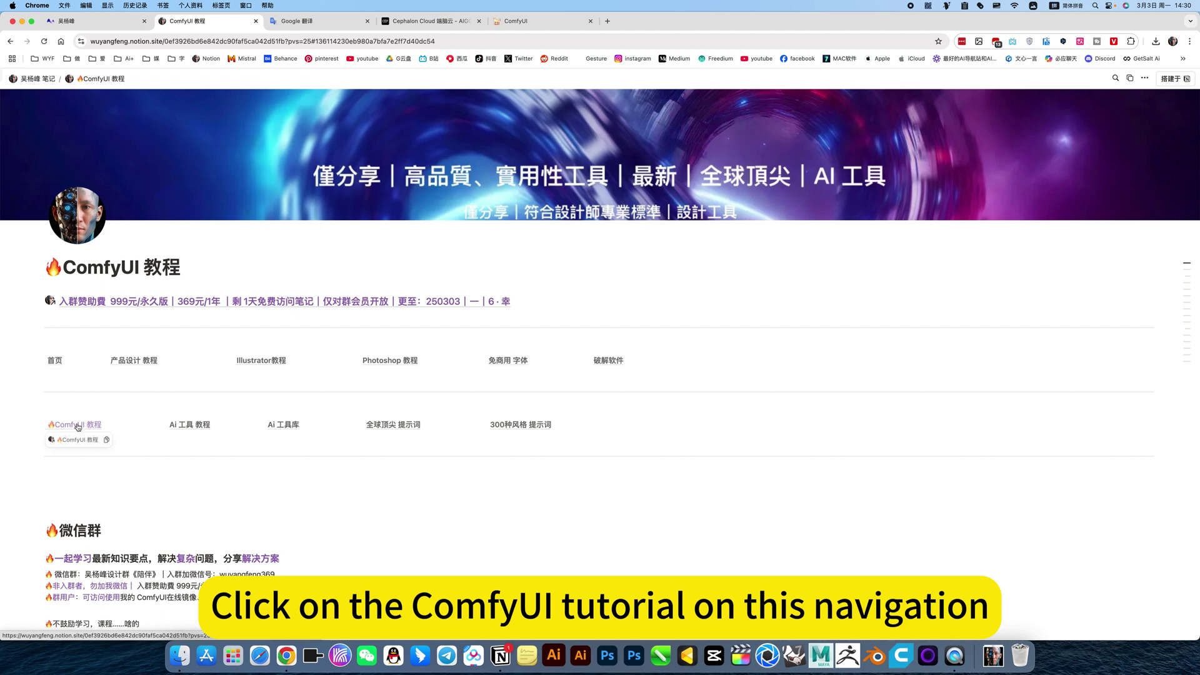
left_click(100, 423)
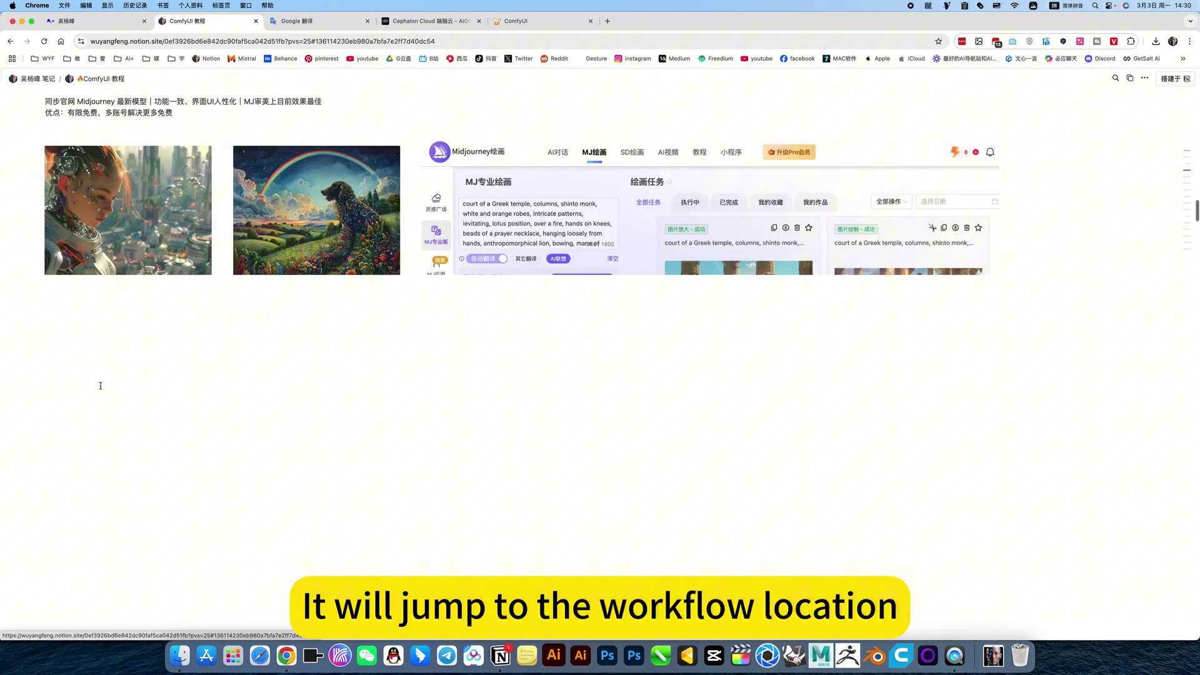
scroll(107, 153, "up", 3)
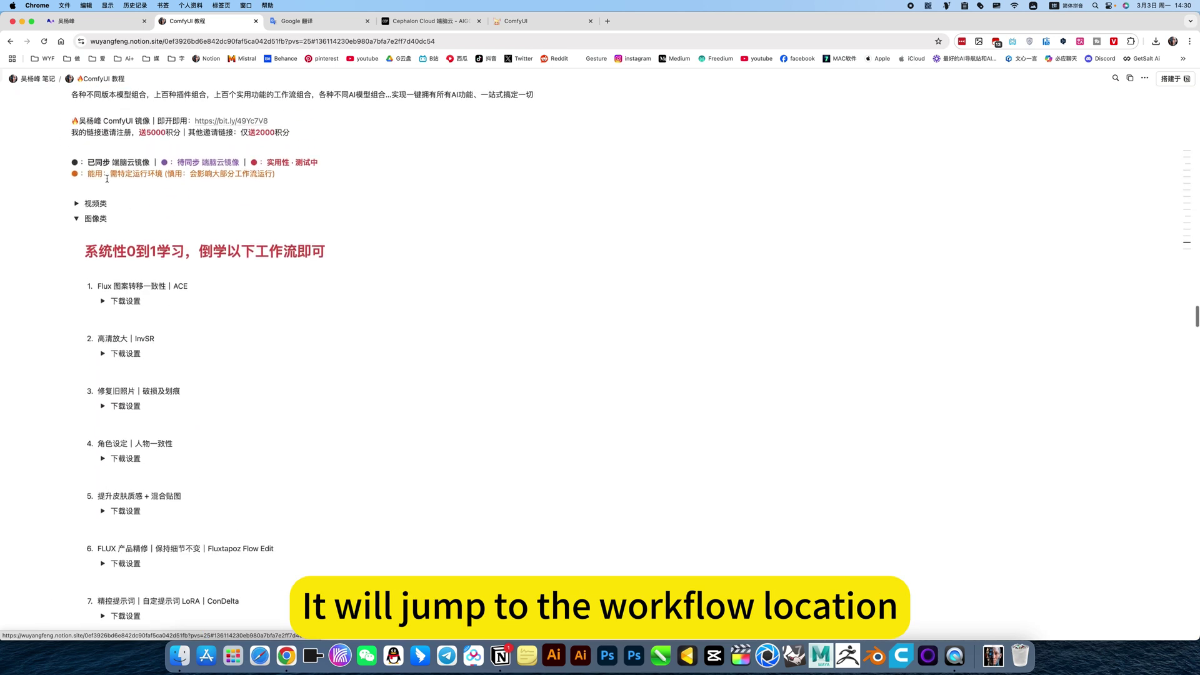
left_click(77, 237)
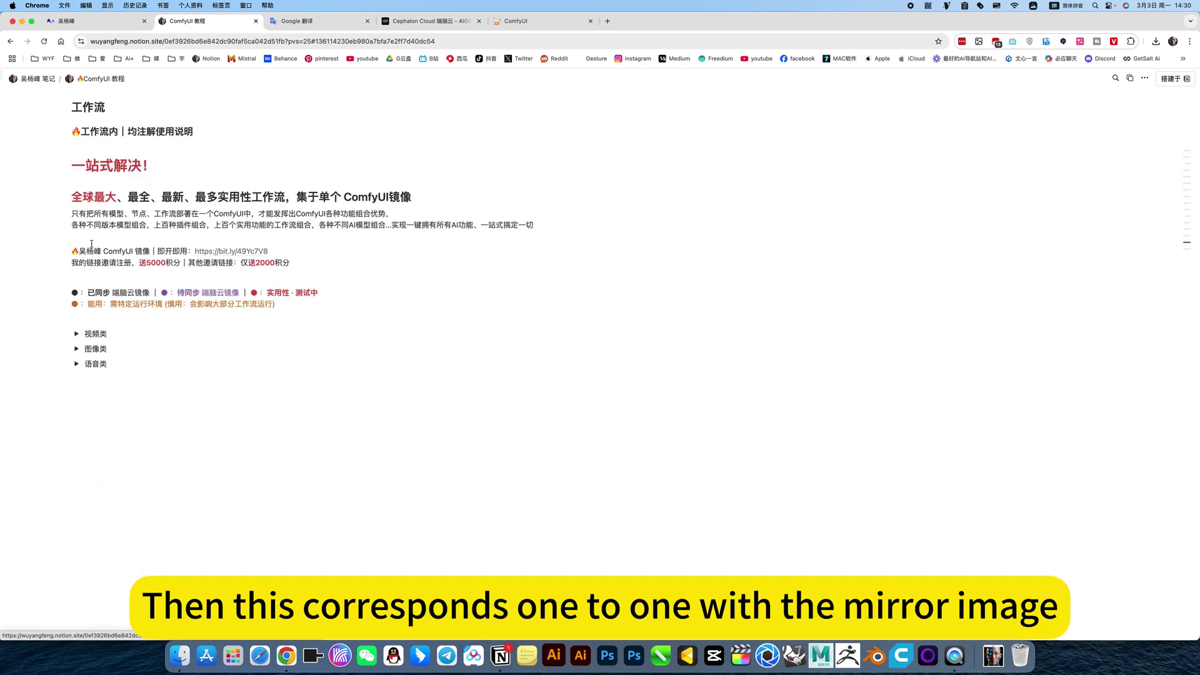
left_click(80, 349)
scroll(86, 350, "down", 2)
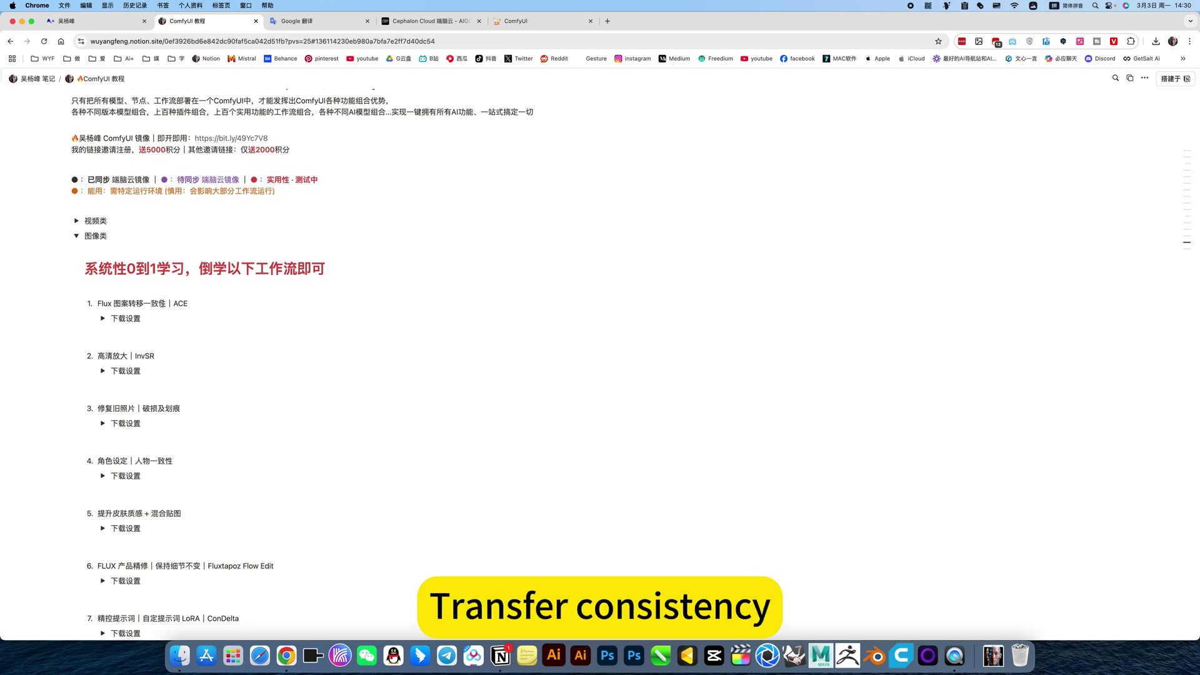
Step: Expand the 下载设置 notes of "Flux 图案转移一致性｜ACE" and read the LoRA download and installation instructions
left_click(102, 319)
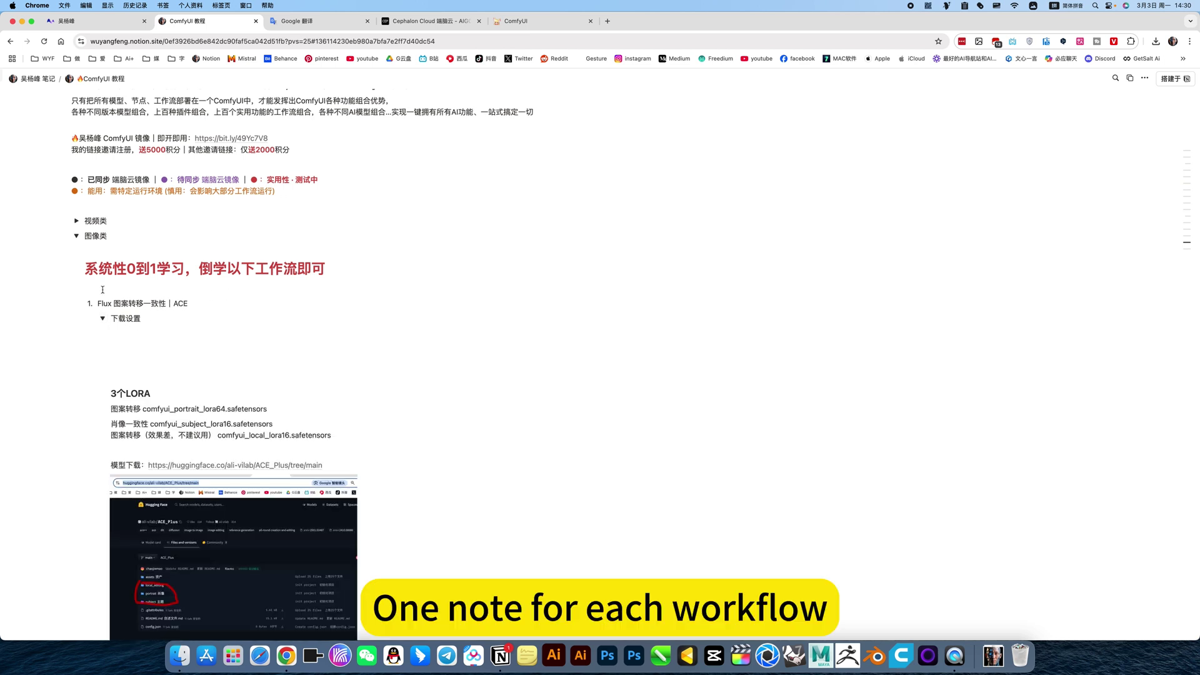
scroll(174, 322, "down", 3)
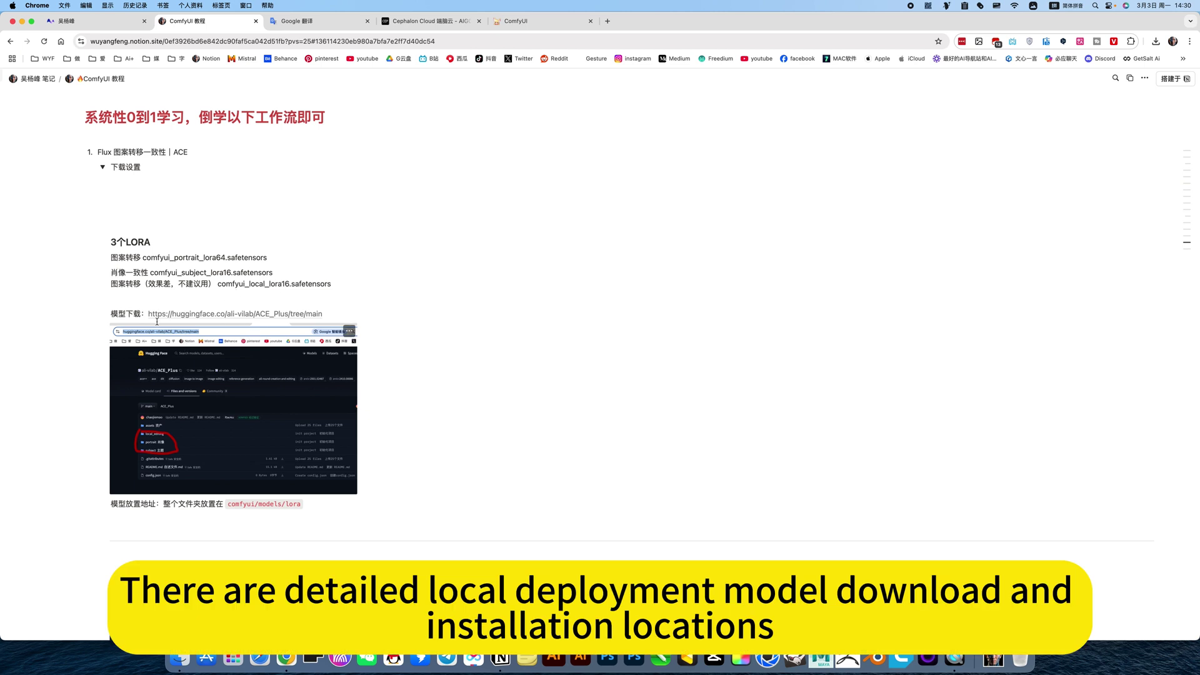
scroll(240, 452, "down", 3)
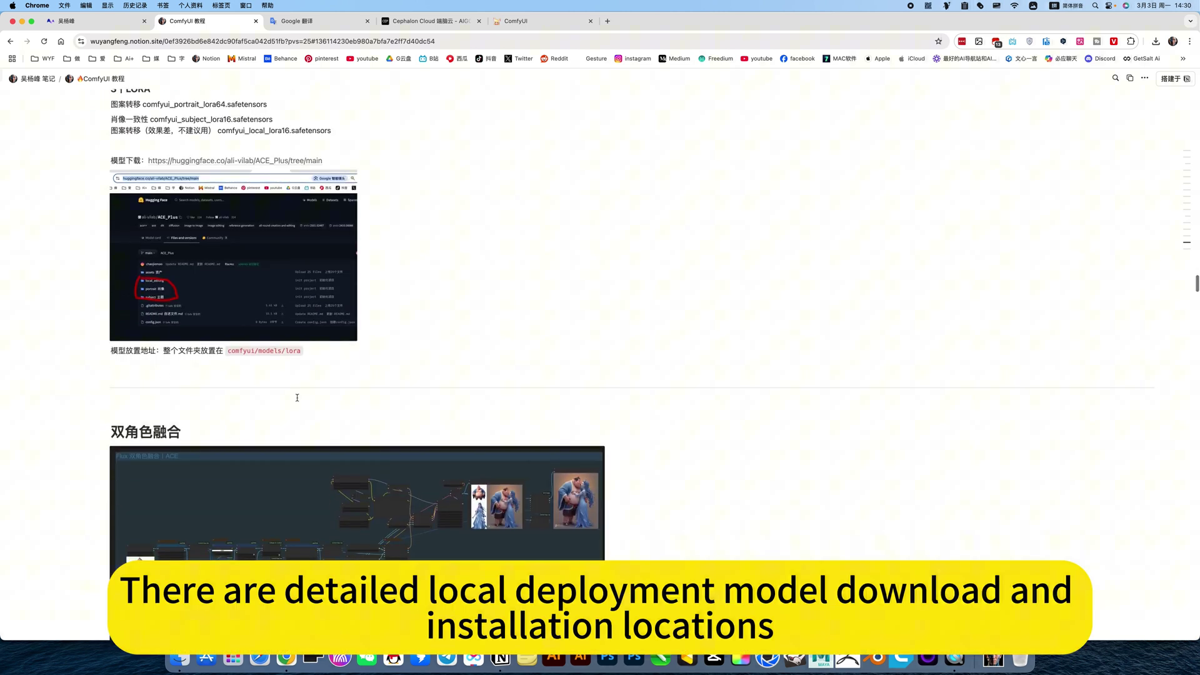
Step: Examine the workflow screenshots under 双角色融合 and 角色和产品融合 in the notes
scroll(295, 396, "down", 4)
scroll(297, 358, "down", 2)
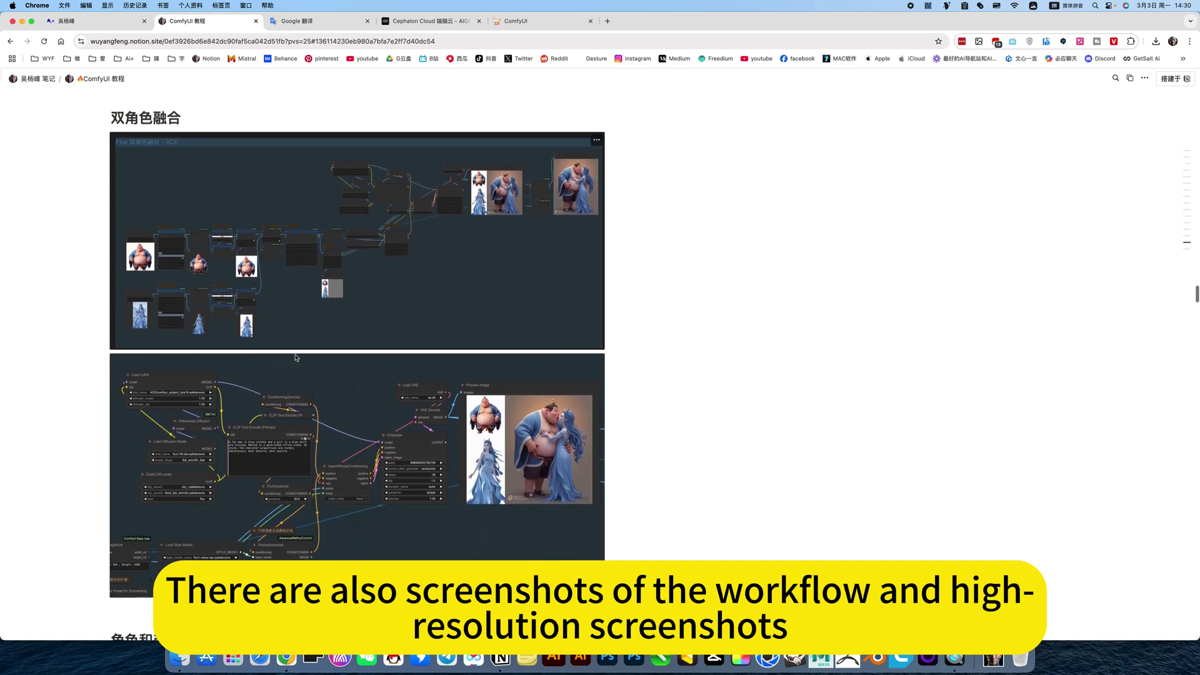
scroll(376, 489, "down", 2)
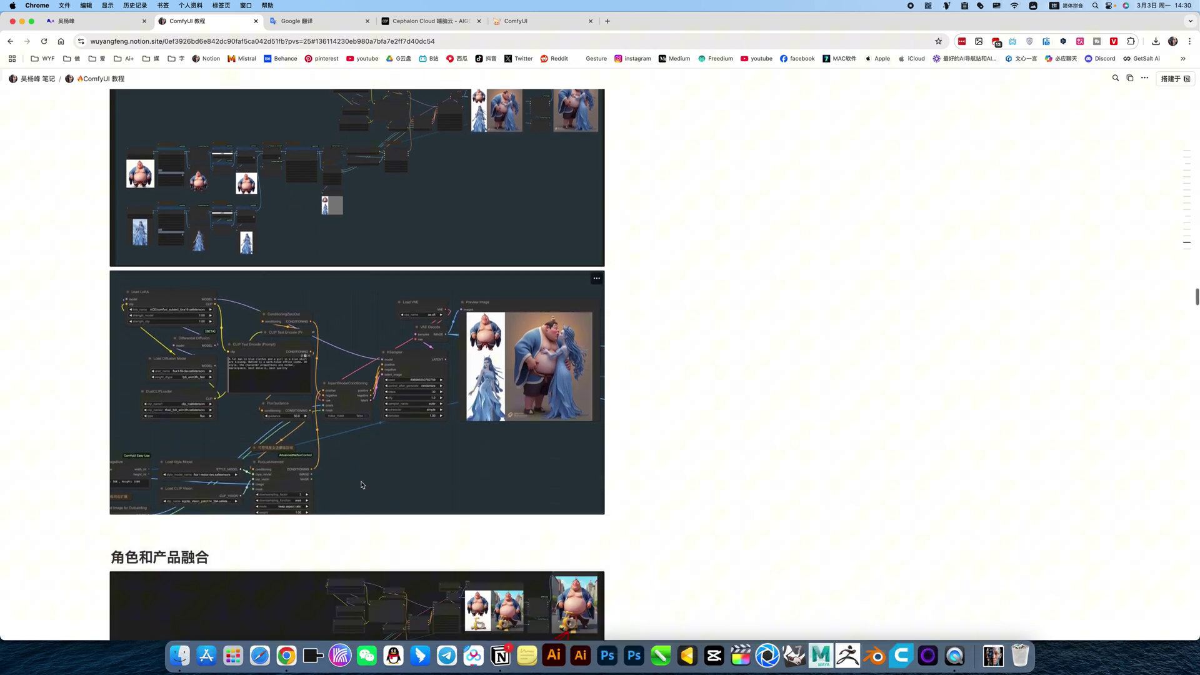
scroll(362, 485, "down", 4)
scroll(361, 485, "down", 2)
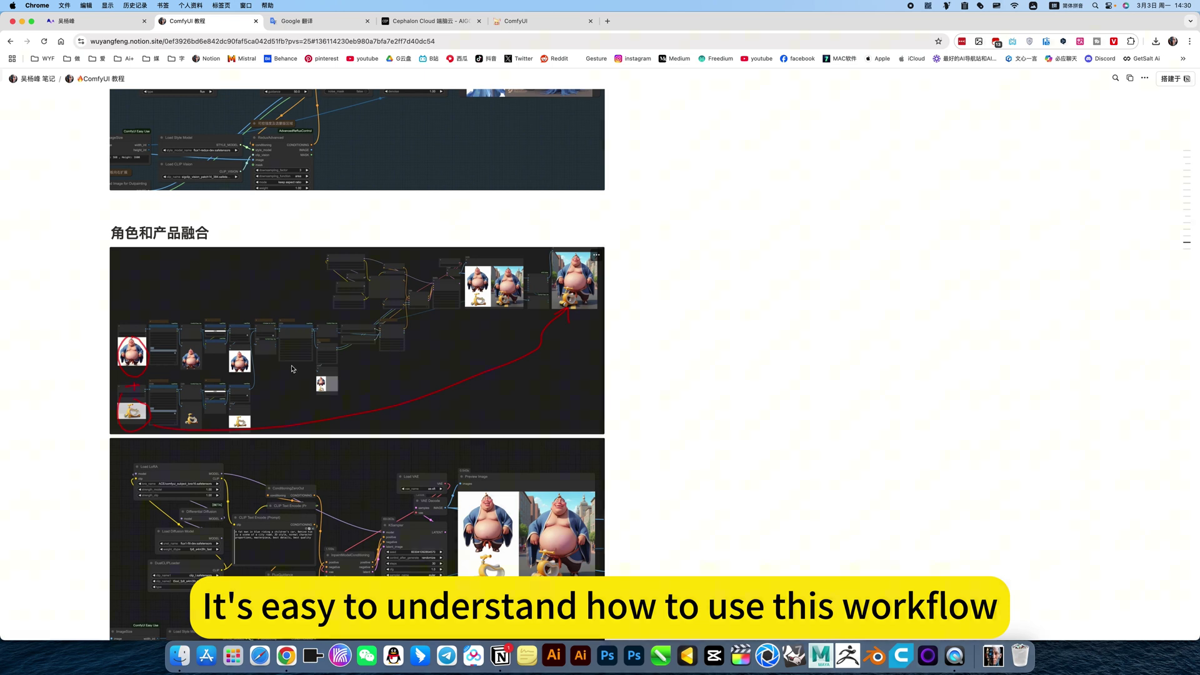
Step: Look through the necklace, tattoo, pattern transfer and portrait workflow screenshots down to the video tutorial and workflow JSON file
scroll(510, 350, "down", 10)
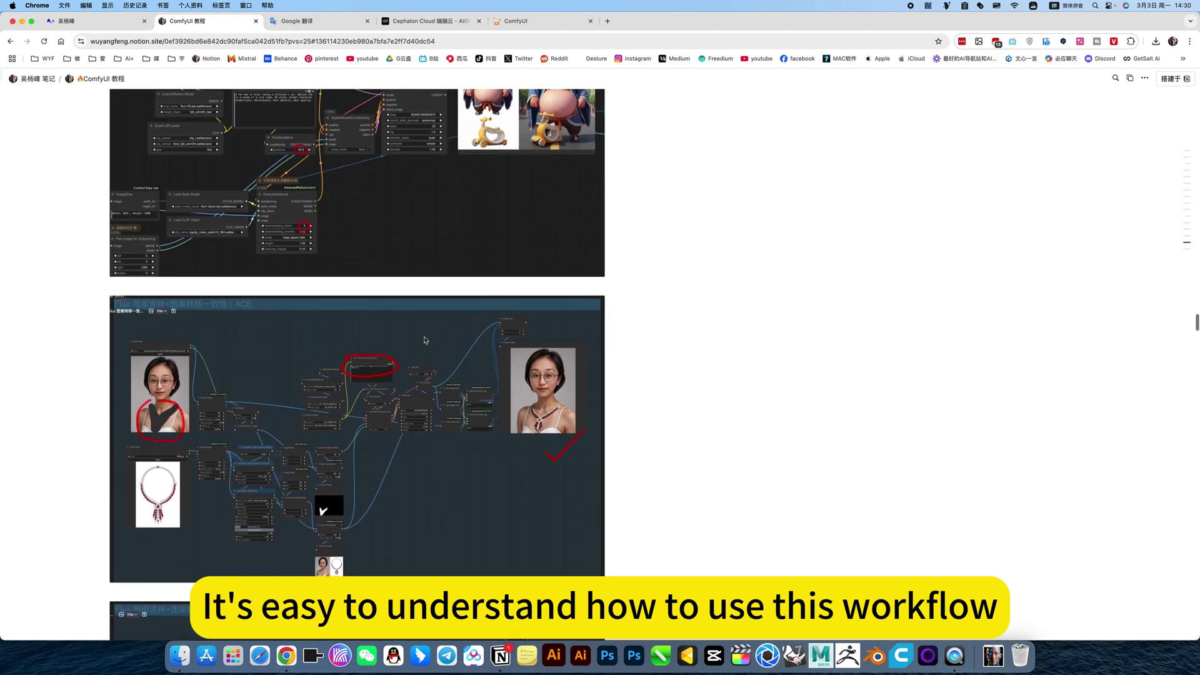
scroll(427, 340, "down", 3)
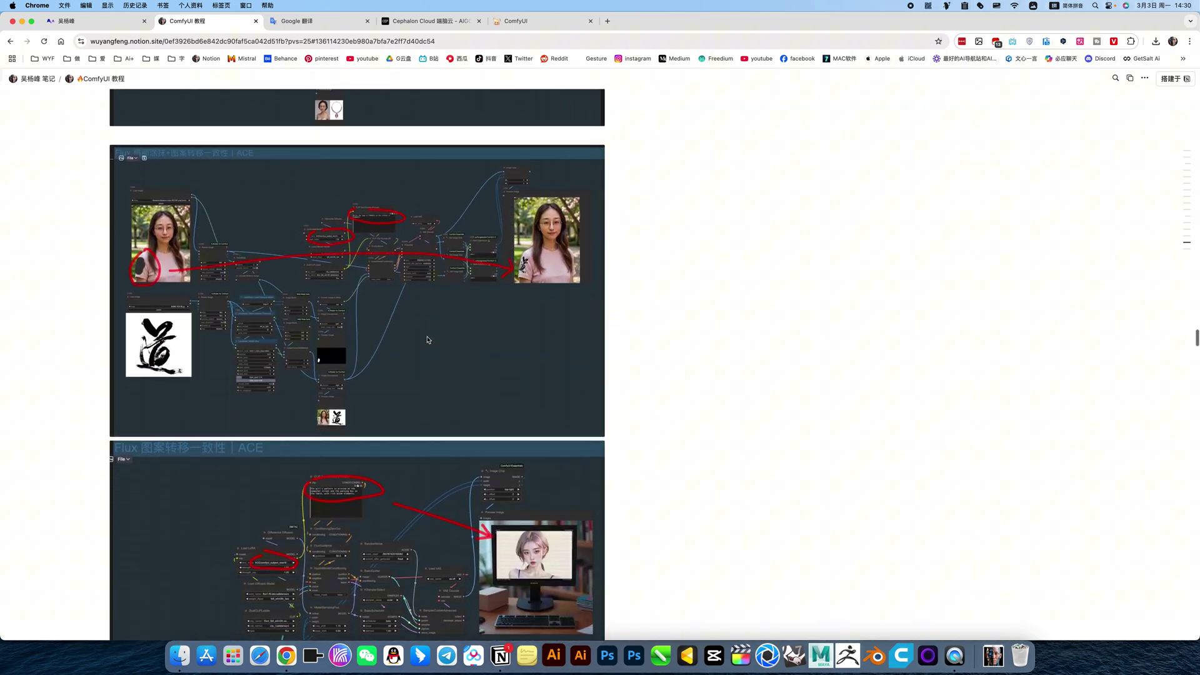
scroll(427, 339, "up", 3)
scroll(427, 340, "down", 5)
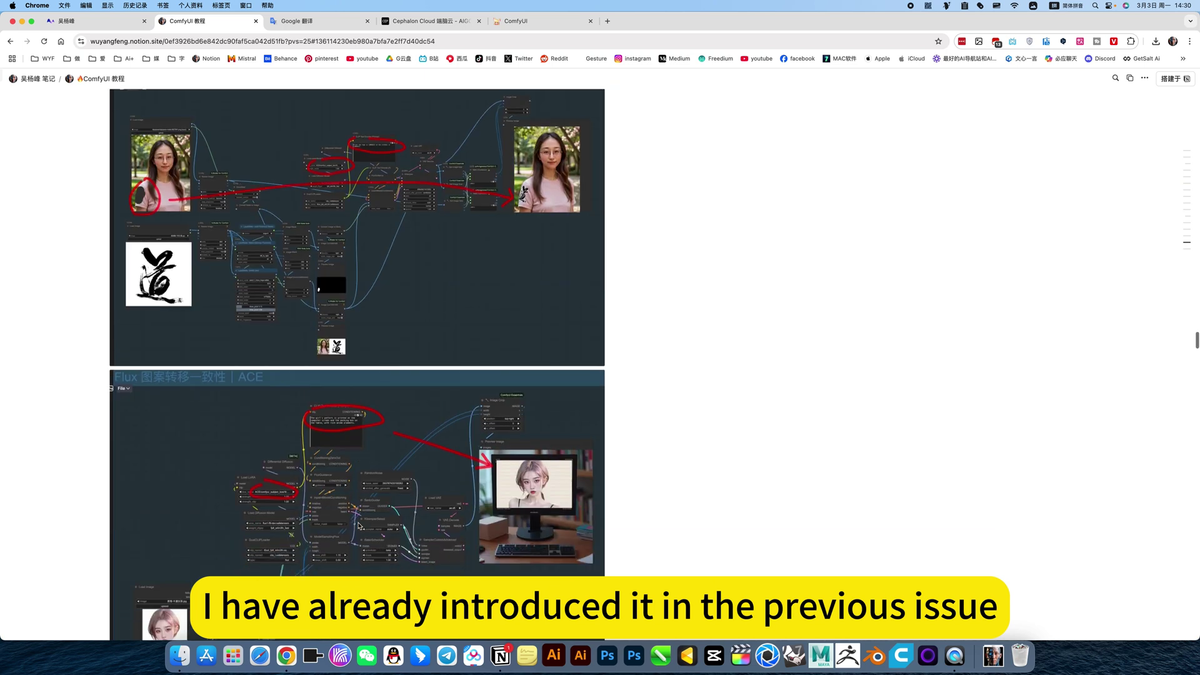
scroll(364, 519, "down", 4)
scroll(363, 512, "down", 6)
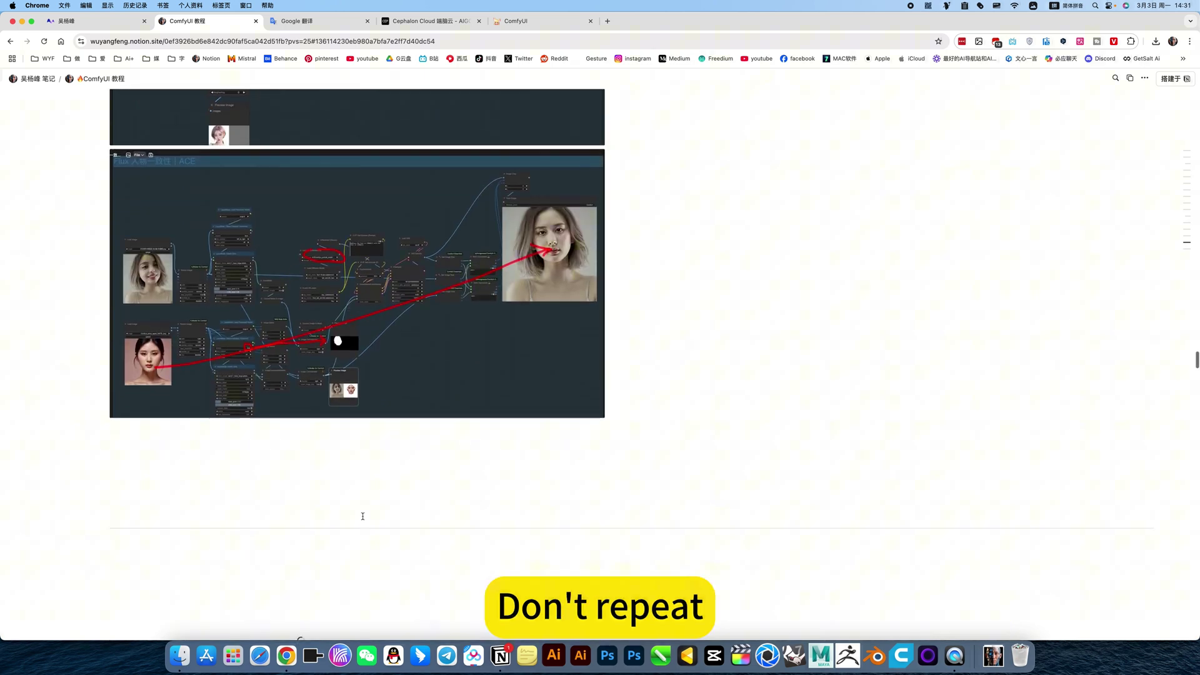
scroll(438, 526, "down", 5)
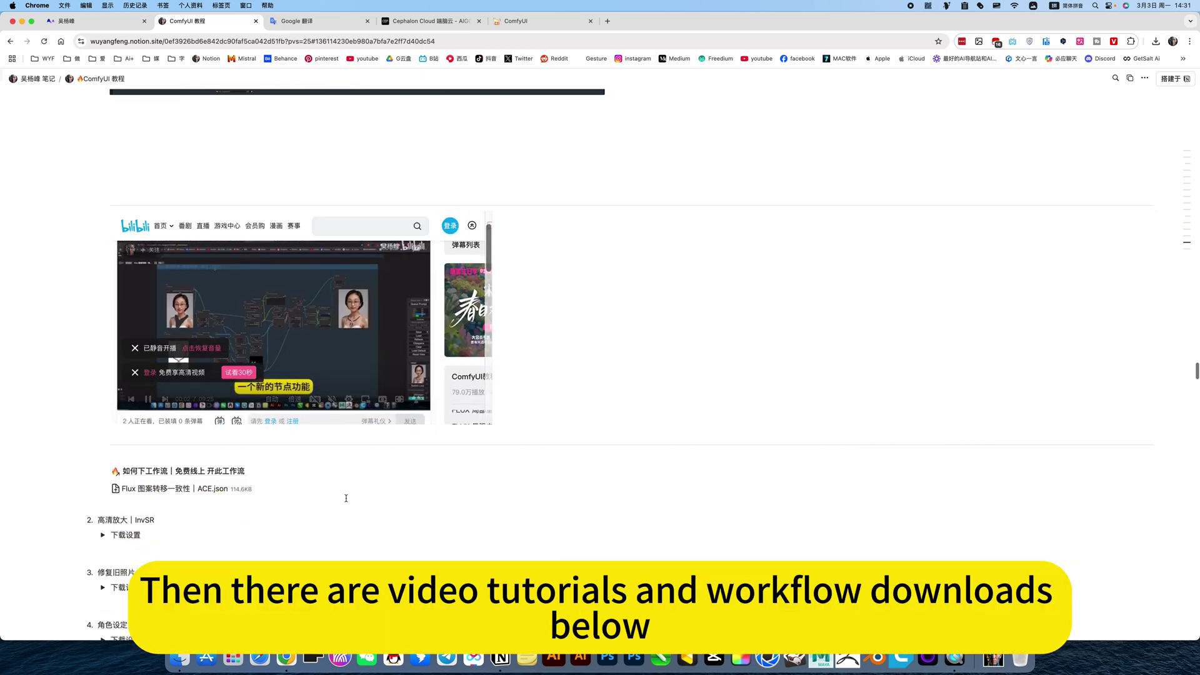
Step: Return to the start of the workflow notes and collapse the ACE entry's 下载设置 and the 图像类 category
scroll(534, 463, "up", 20)
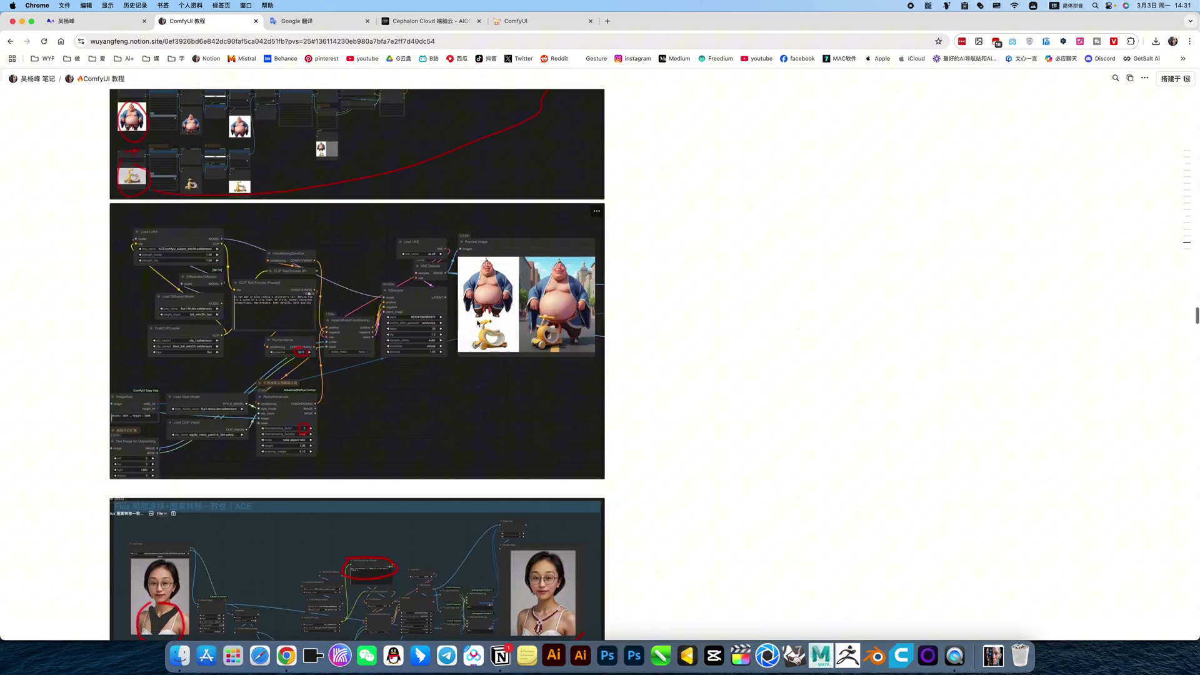
scroll(476, 325, "down", 5)
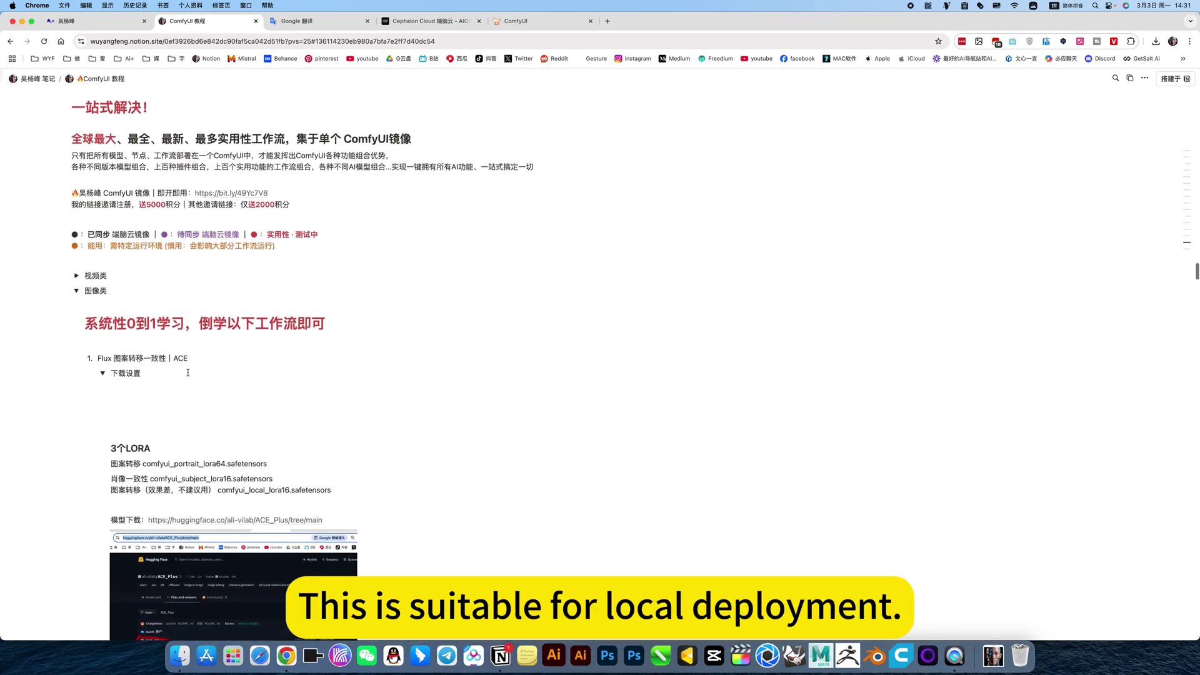
left_click(102, 372)
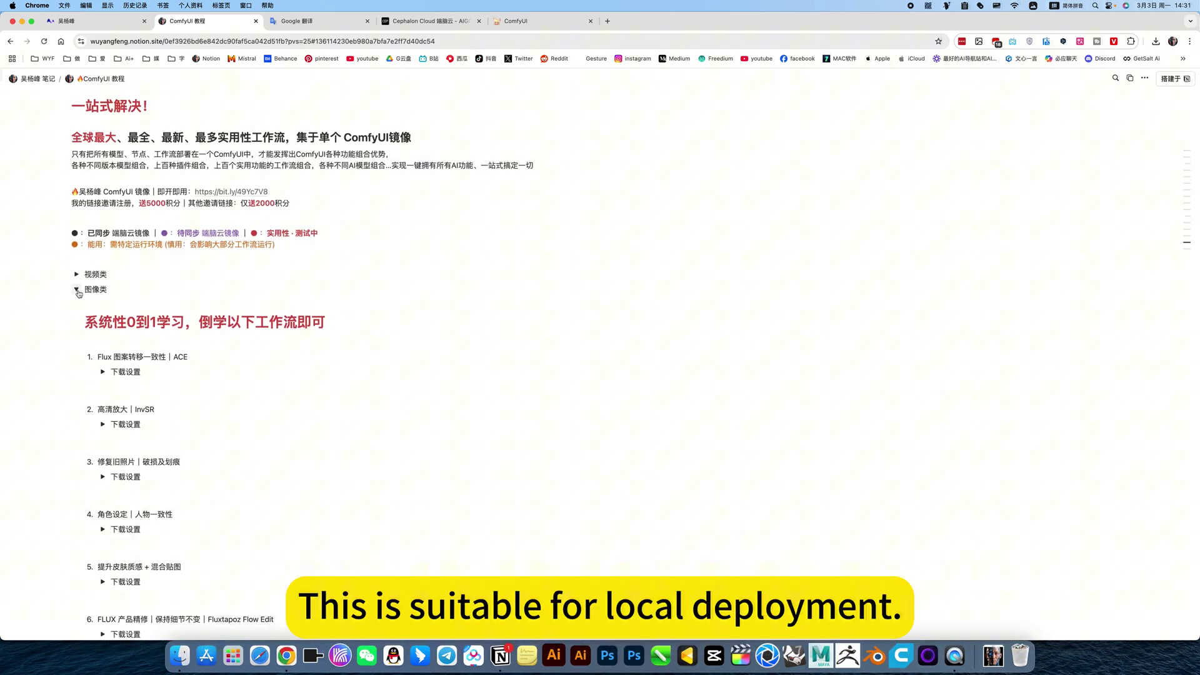
left_click(76, 289)
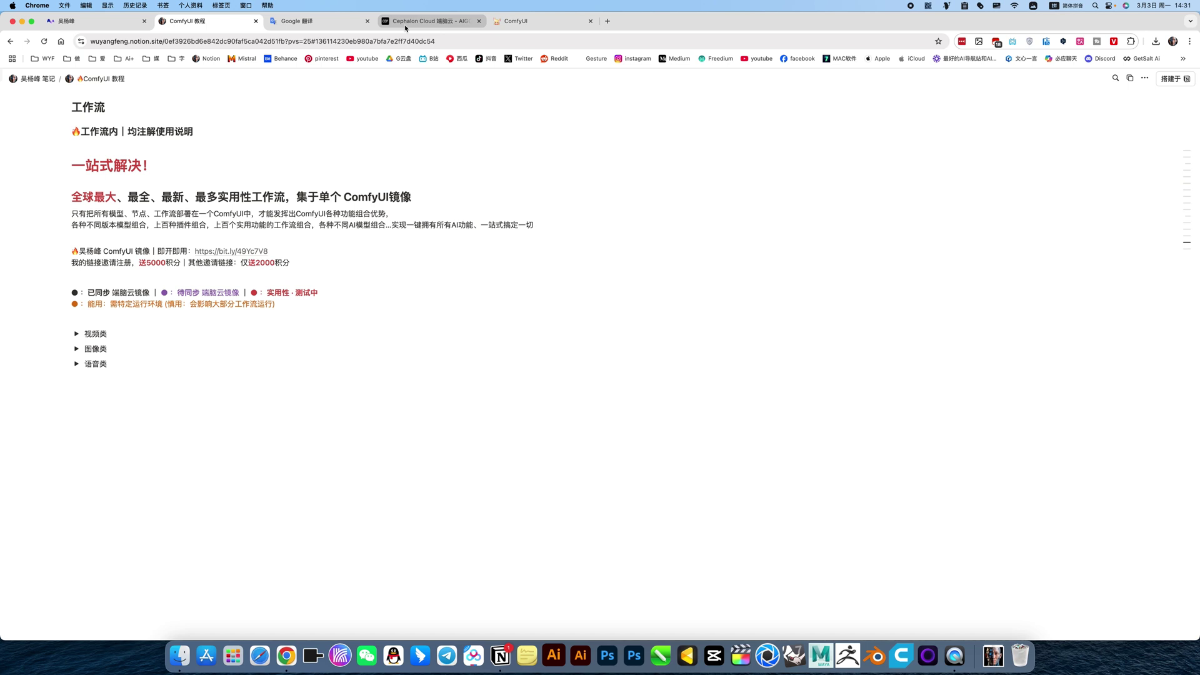
Step: Check the AIGC application page on Cephalon Cloud and return to the ComfyUI workflow canvas
left_click(523, 24)
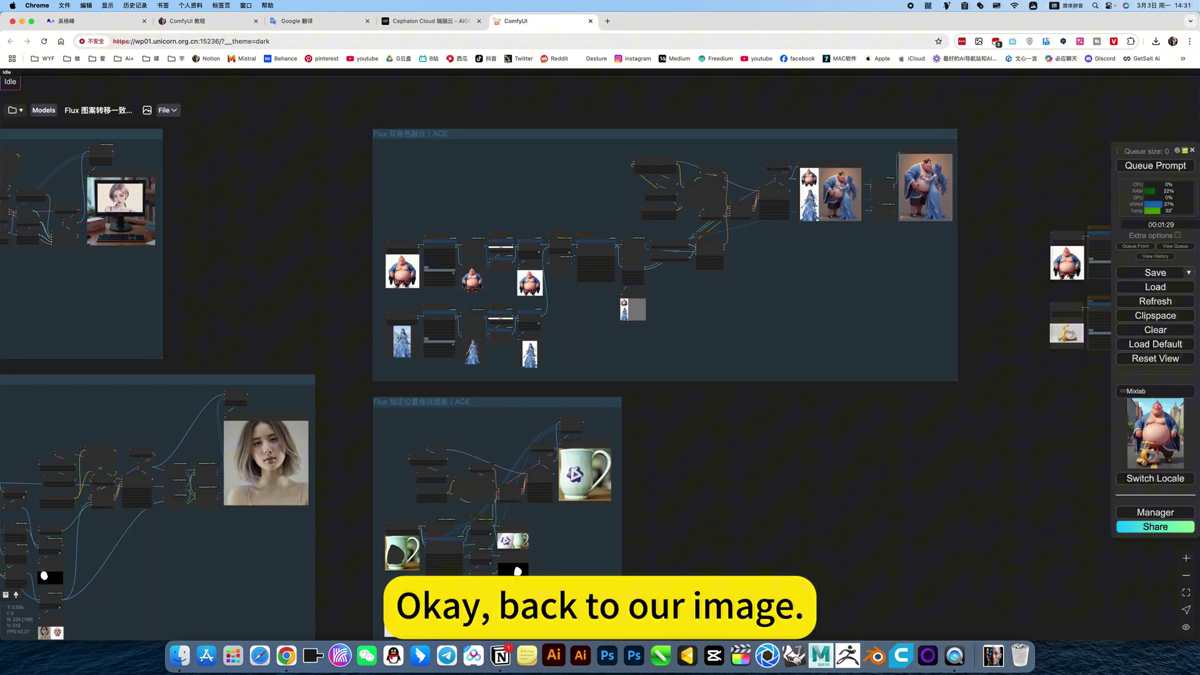
left_click(431, 20)
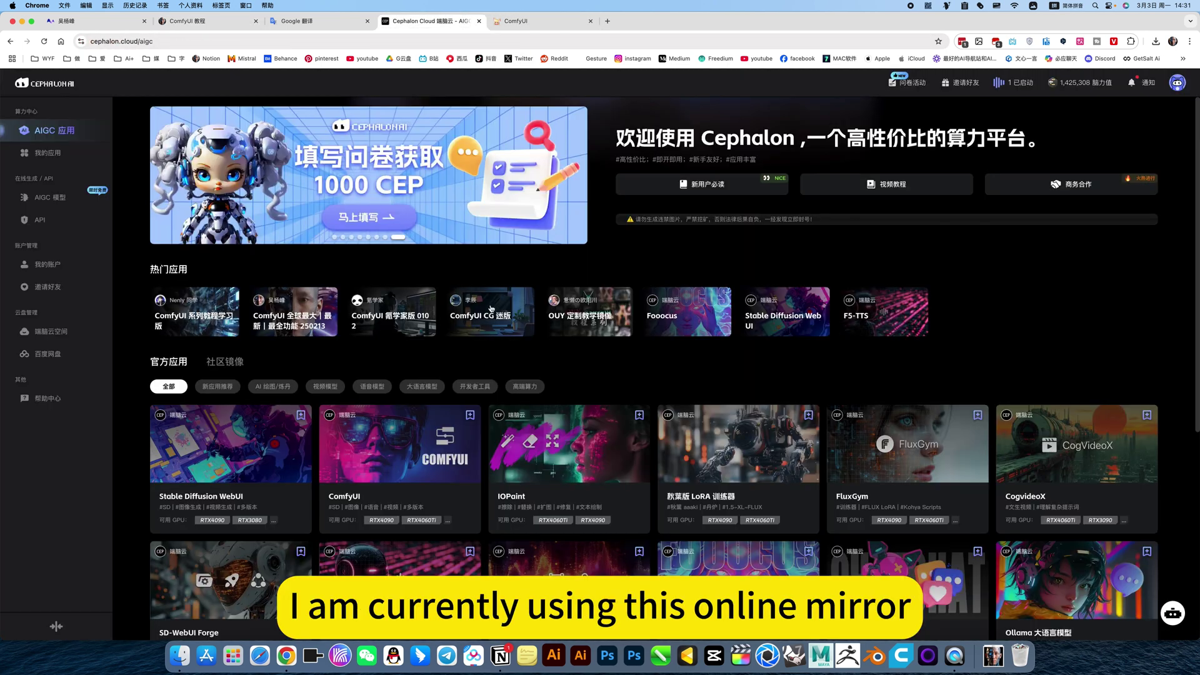
left_click(529, 21)
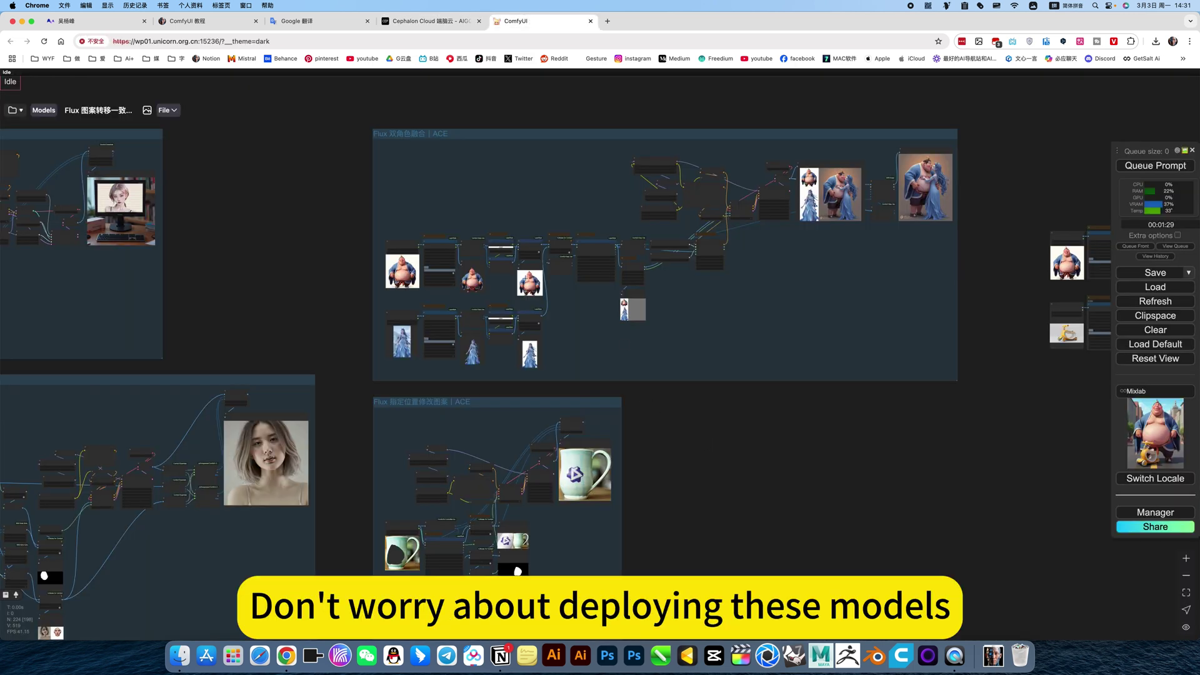
Step: Look over the Flux ACE workflow groups on the canvas, including 双角色融合, 指定位置修改图案 and the portrait and necklace groups
scroll(532, 260, "up", 5)
left_click_drag(611, 352, 548, 459)
scroll(549, 458, "down", 5)
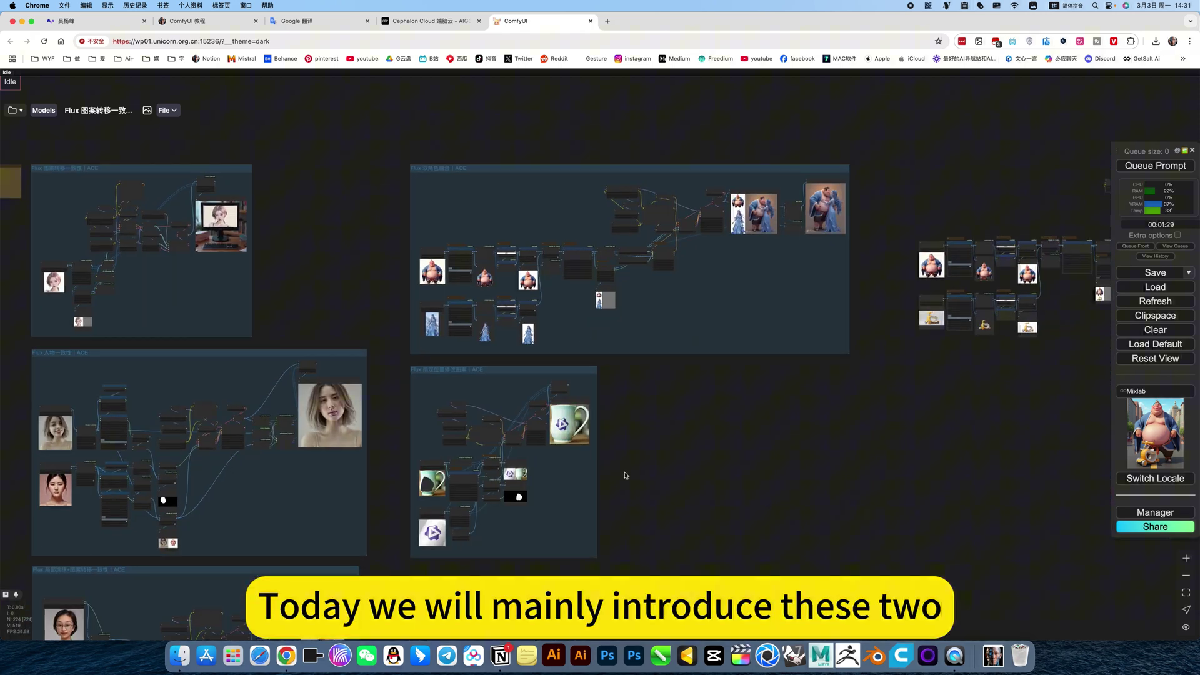
scroll(902, 311, "down", 5)
scroll(903, 310, "left", 8)
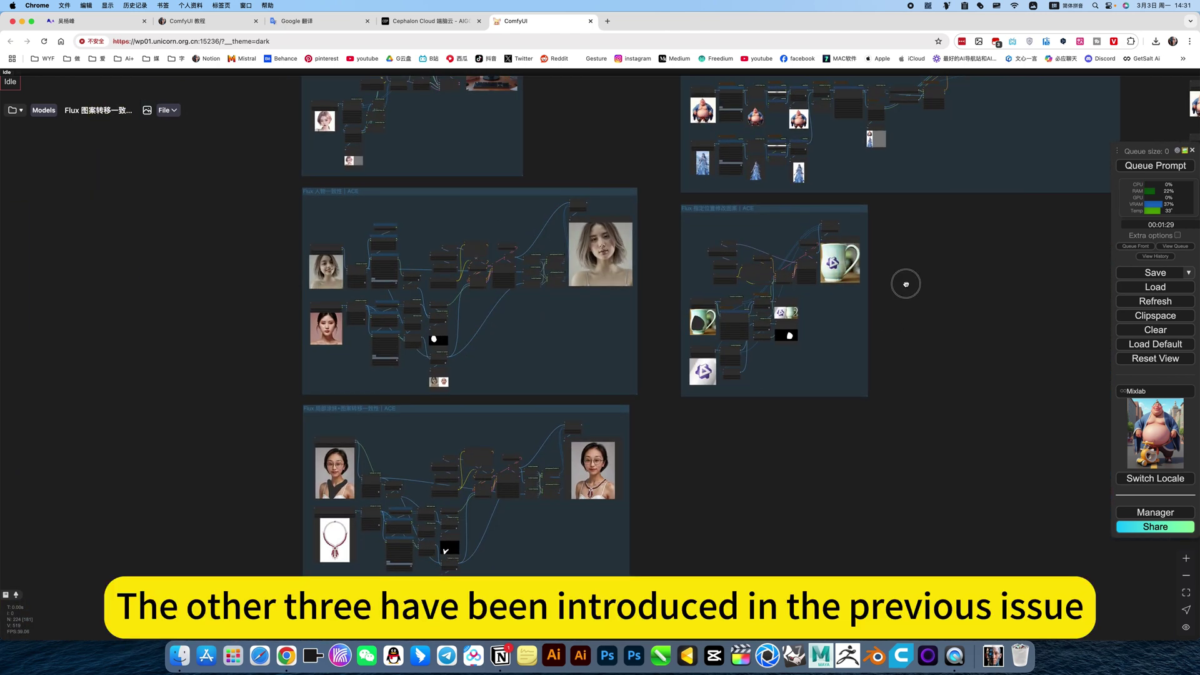
left_click_drag(919, 275, 672, 522)
Step: In the Flux 双角色融合｜ACE group, inspect the upper SegmentAnythingUltra V2 node's cutout prompt and close its value editor without changes
scroll(523, 306, "up", 10)
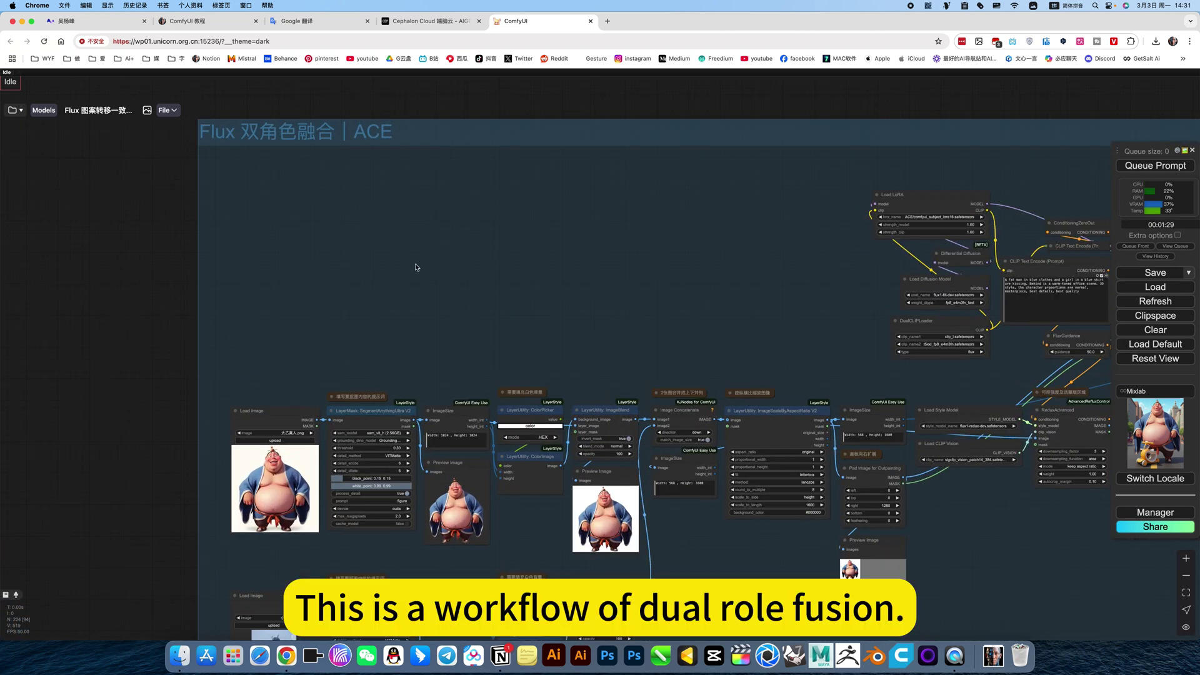
scroll(463, 287, "down", 5)
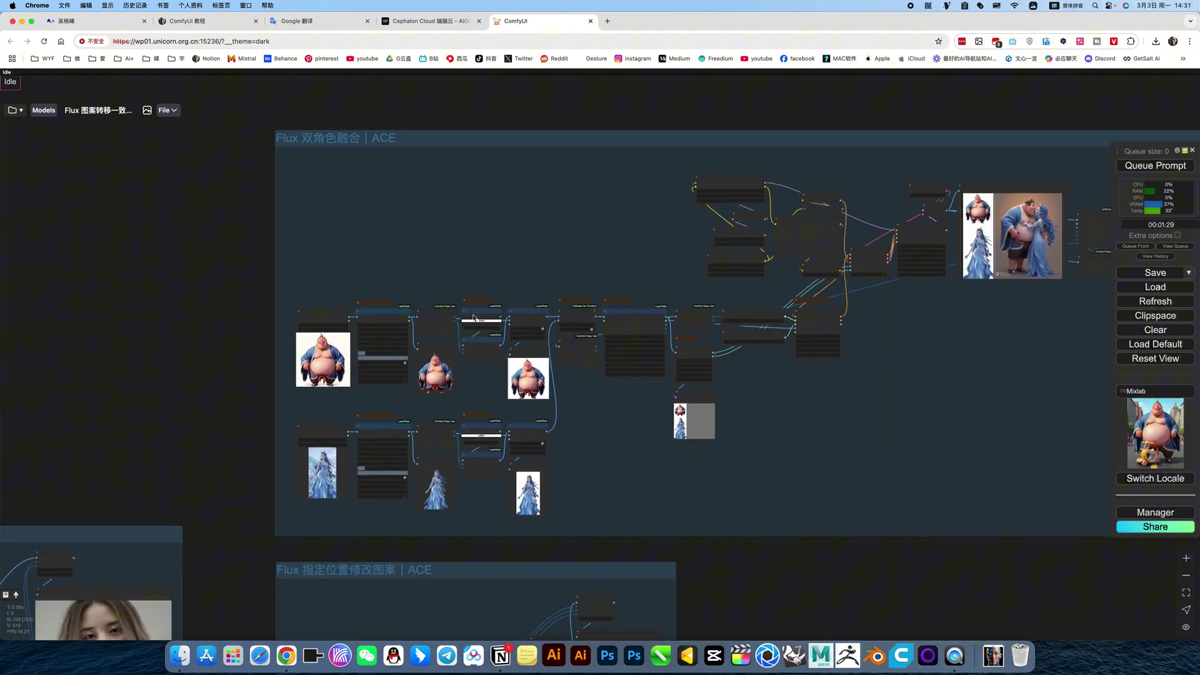
scroll(329, 331, "up", 3)
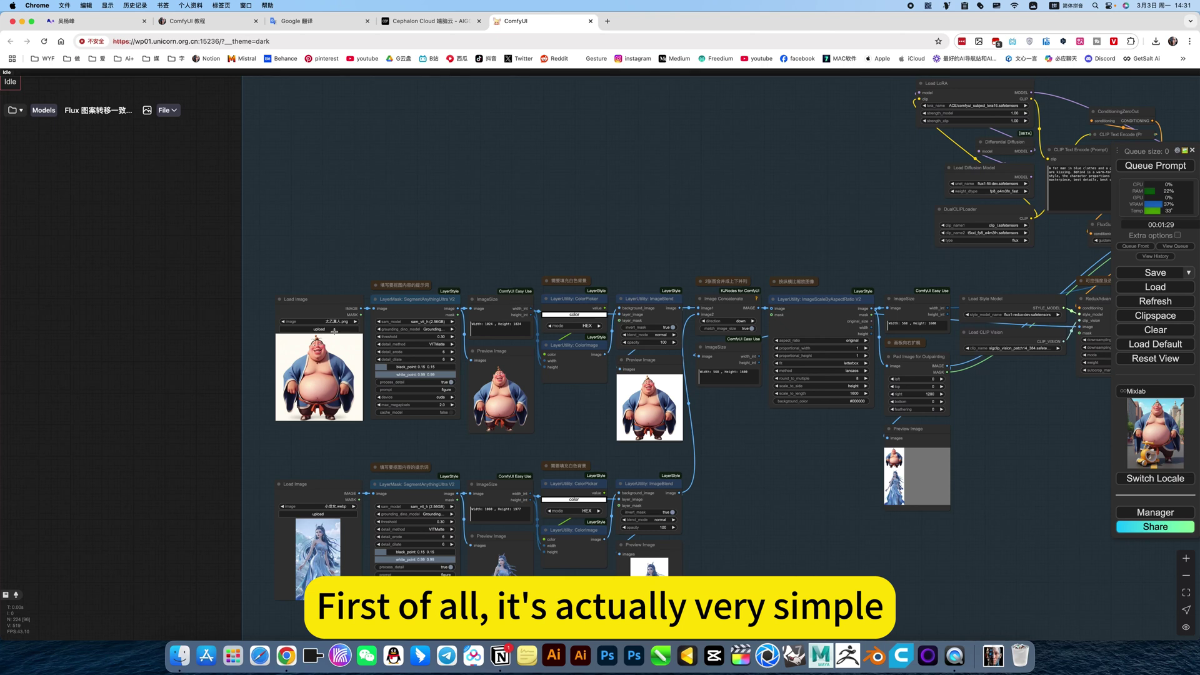
scroll(384, 310, "up", 4)
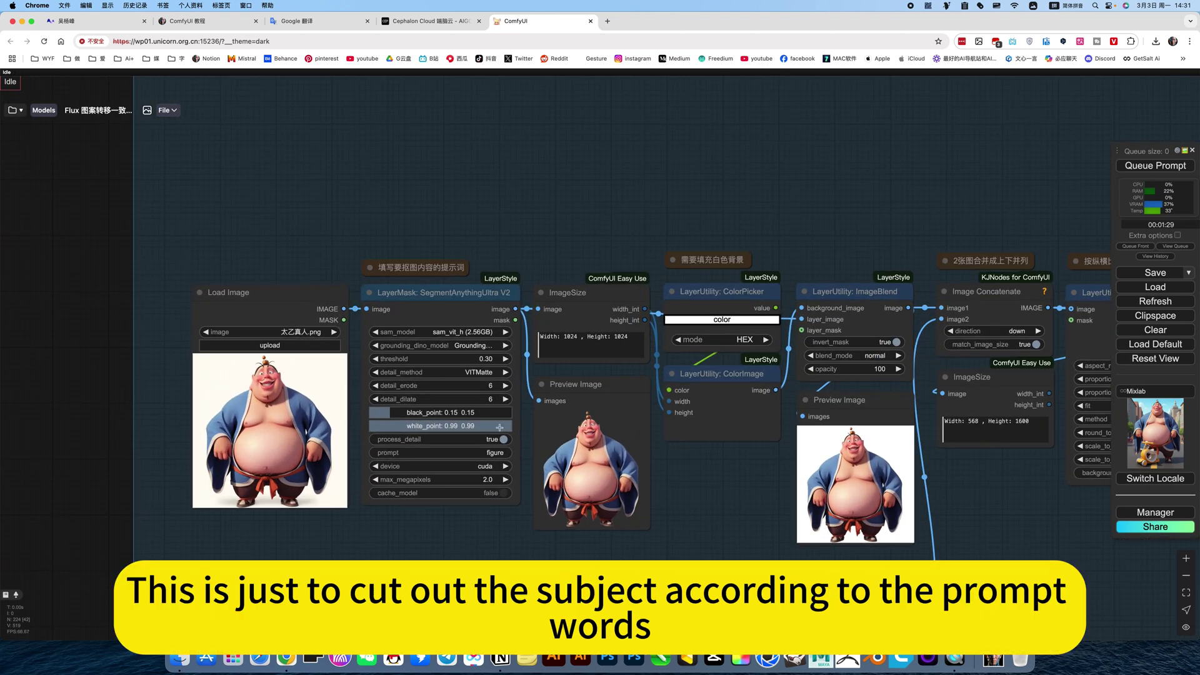
left_click(494, 452)
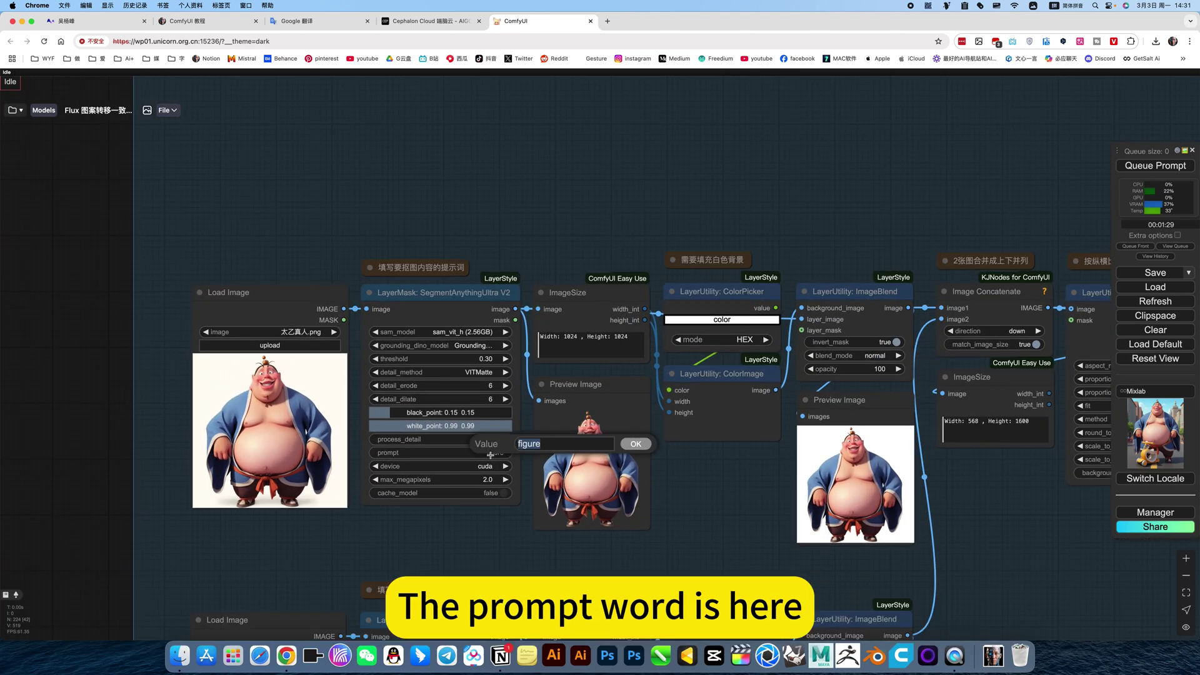
left_click(634, 444)
scroll(714, 487, "down", 3)
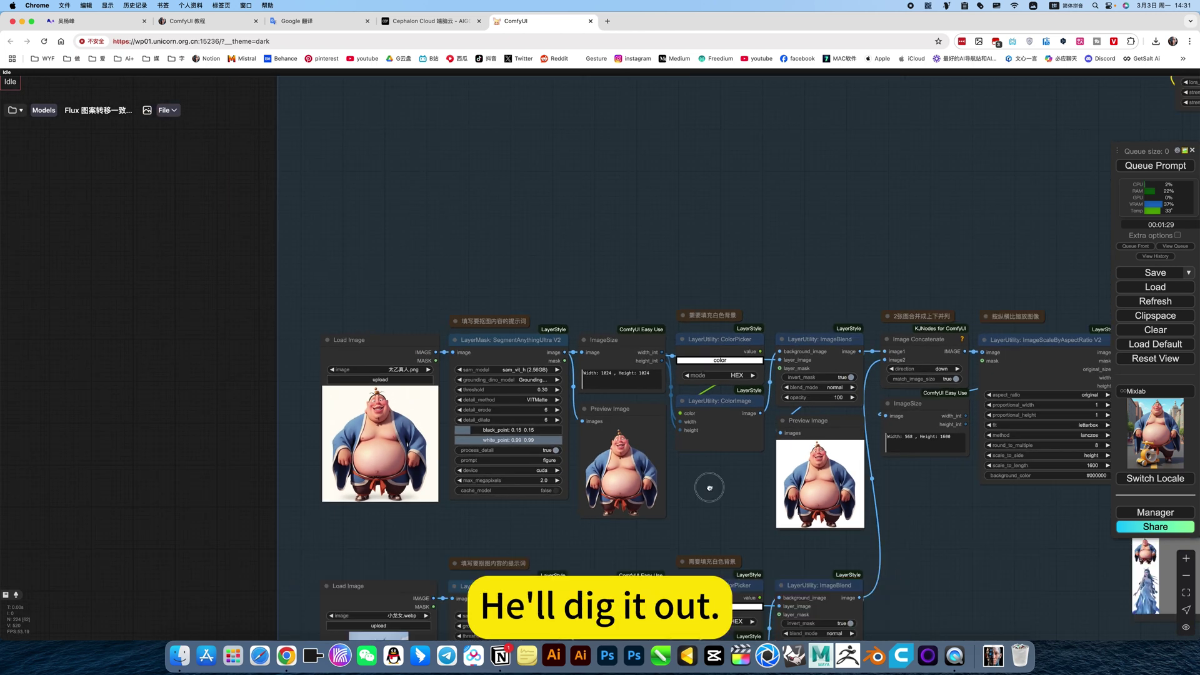
Step: Examine the white background fill nodes of the first character and the Image Concatenate node that merges the two pictures
left_click_drag(710, 487, 529, 471)
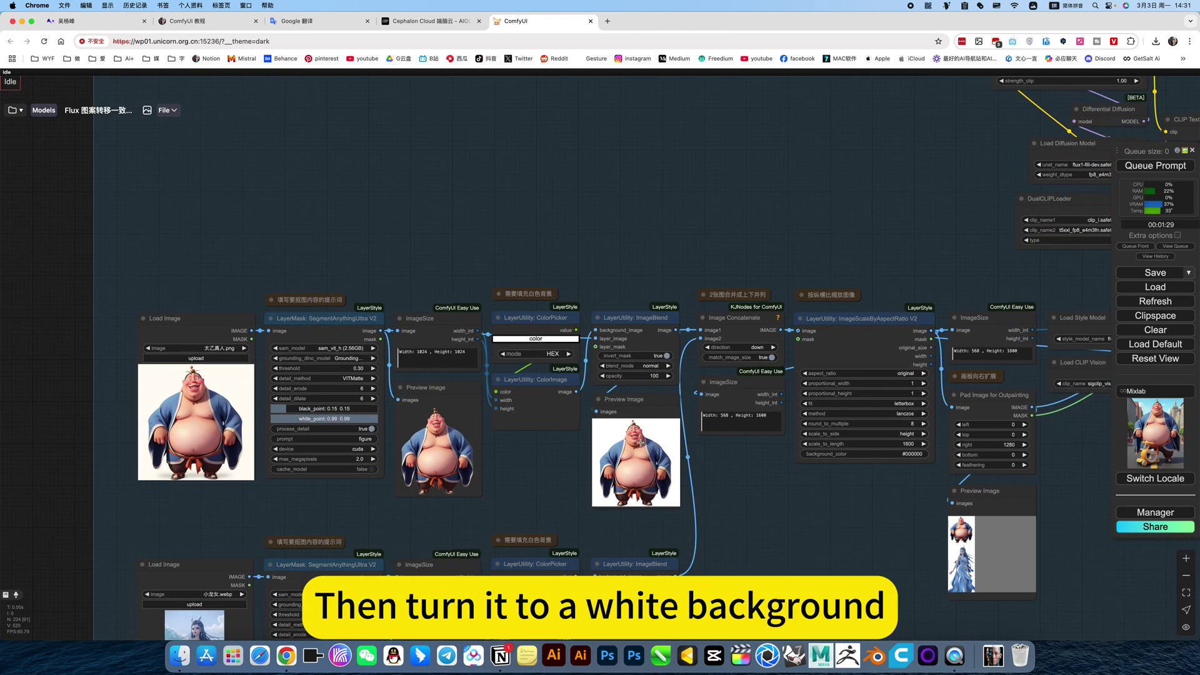
scroll(674, 451, "up", 4)
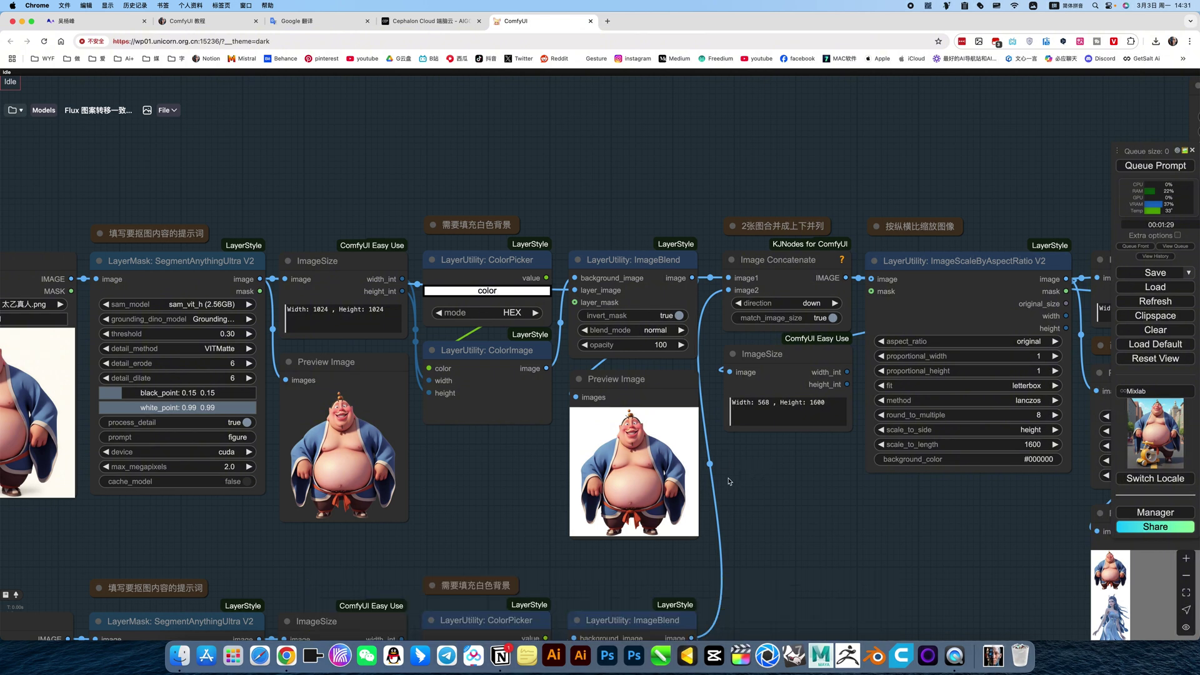
scroll(712, 481, "down", 4)
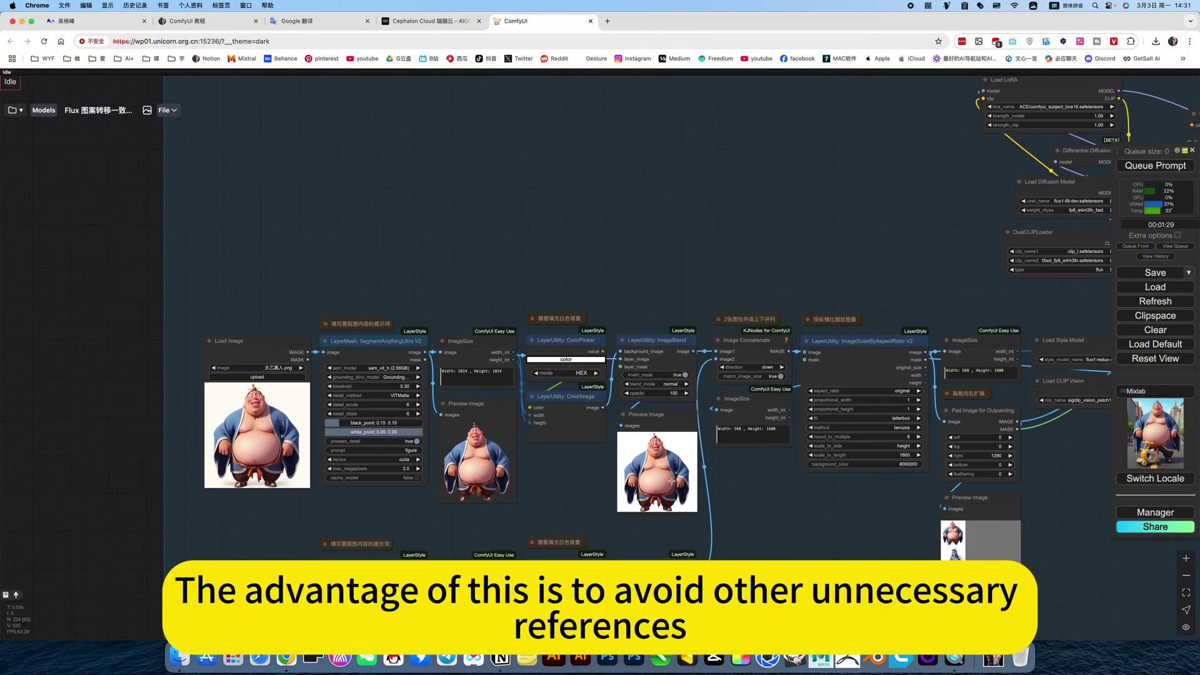
left_click_drag(730, 488, 664, 457)
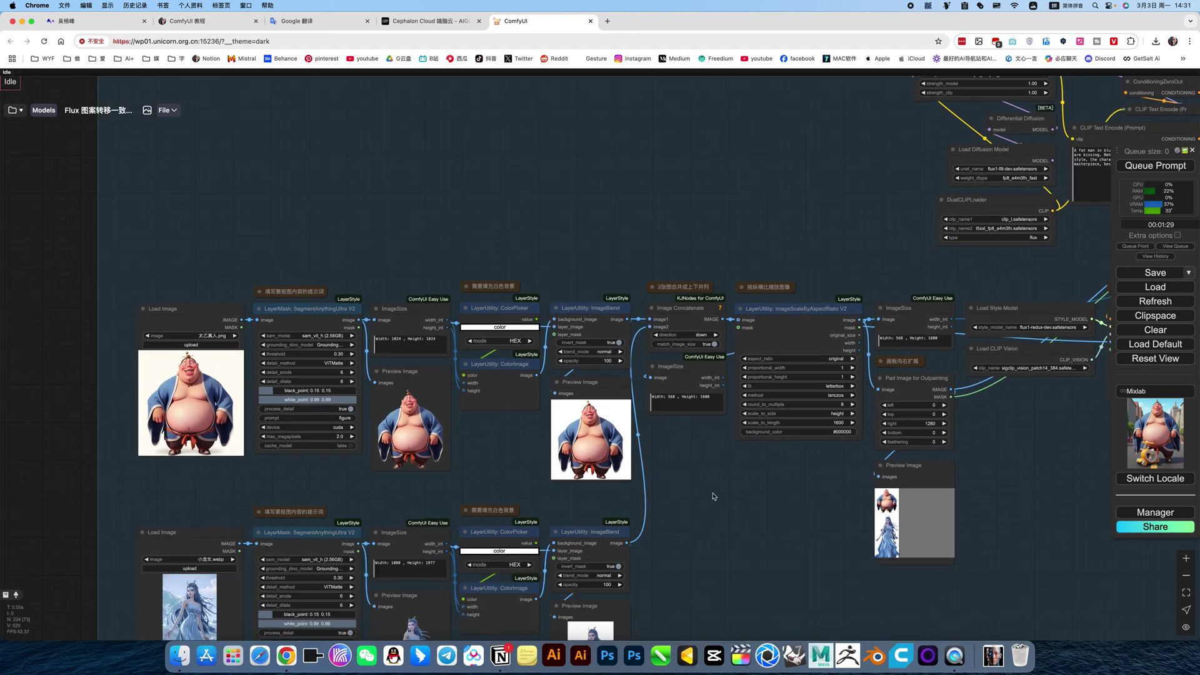
left_click_drag(647, 518, 570, 544)
scroll(590, 351, "up", 5)
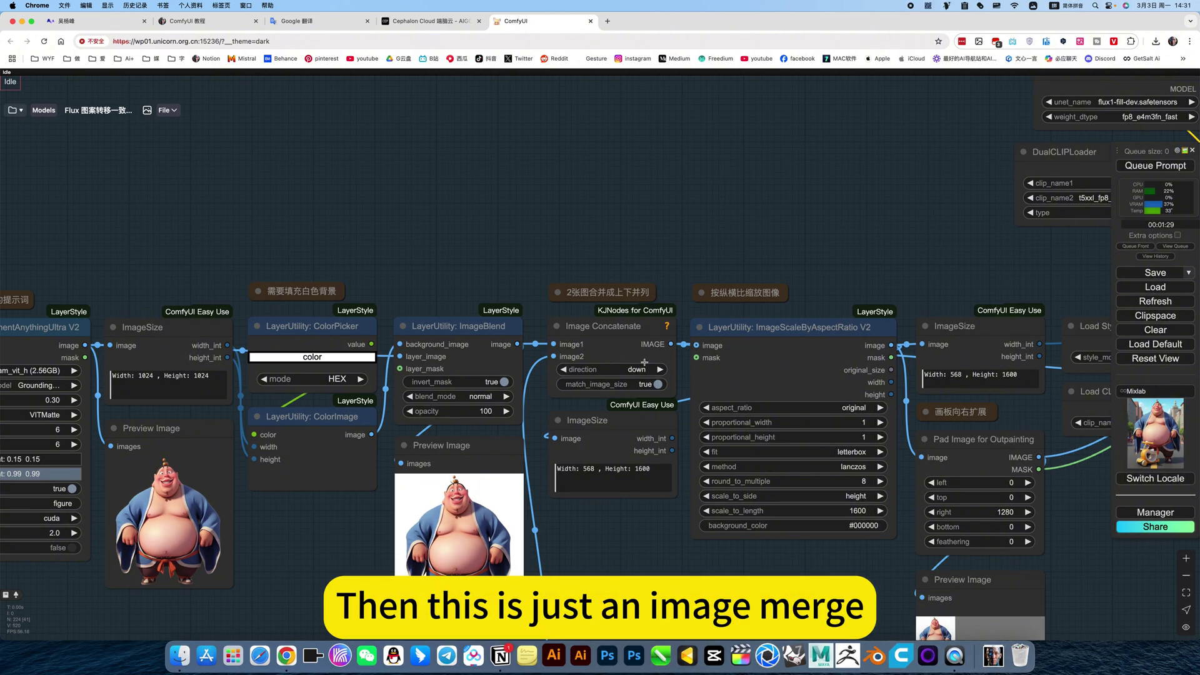
Step: Examine the second character's cutout branch and the preview of the merged image after Pad Image for Outpainting
scroll(644, 362, "down", 5)
left_click_drag(656, 549, 788, 343)
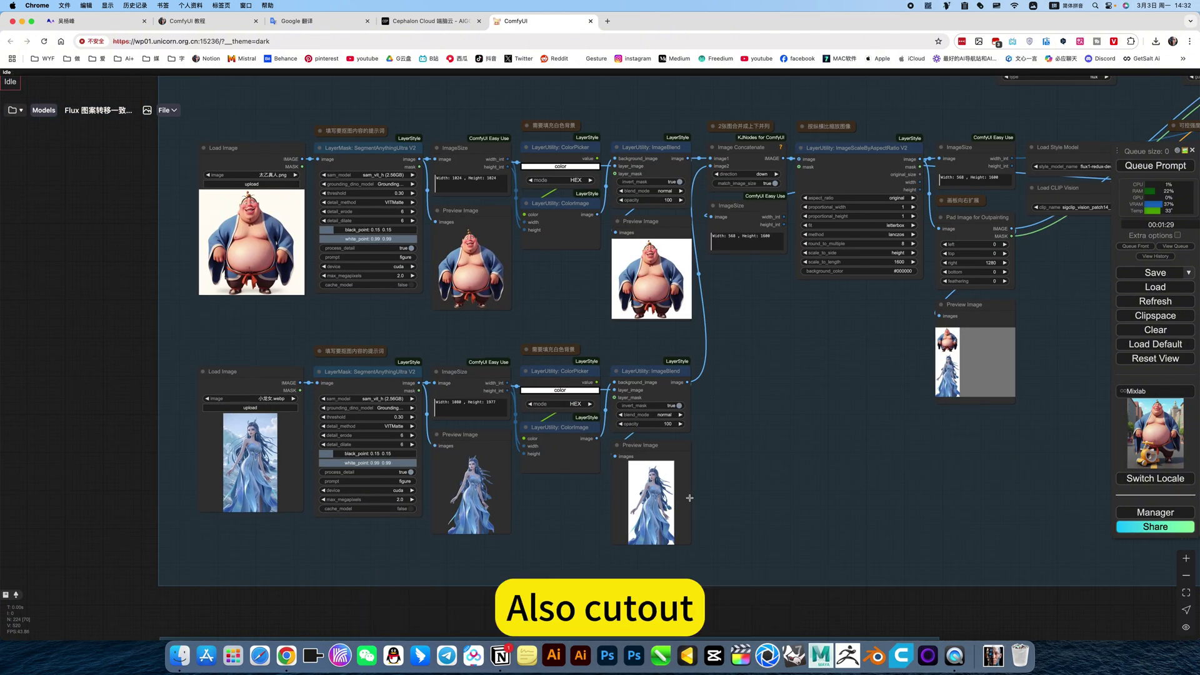
scroll(689, 496, "up", 3)
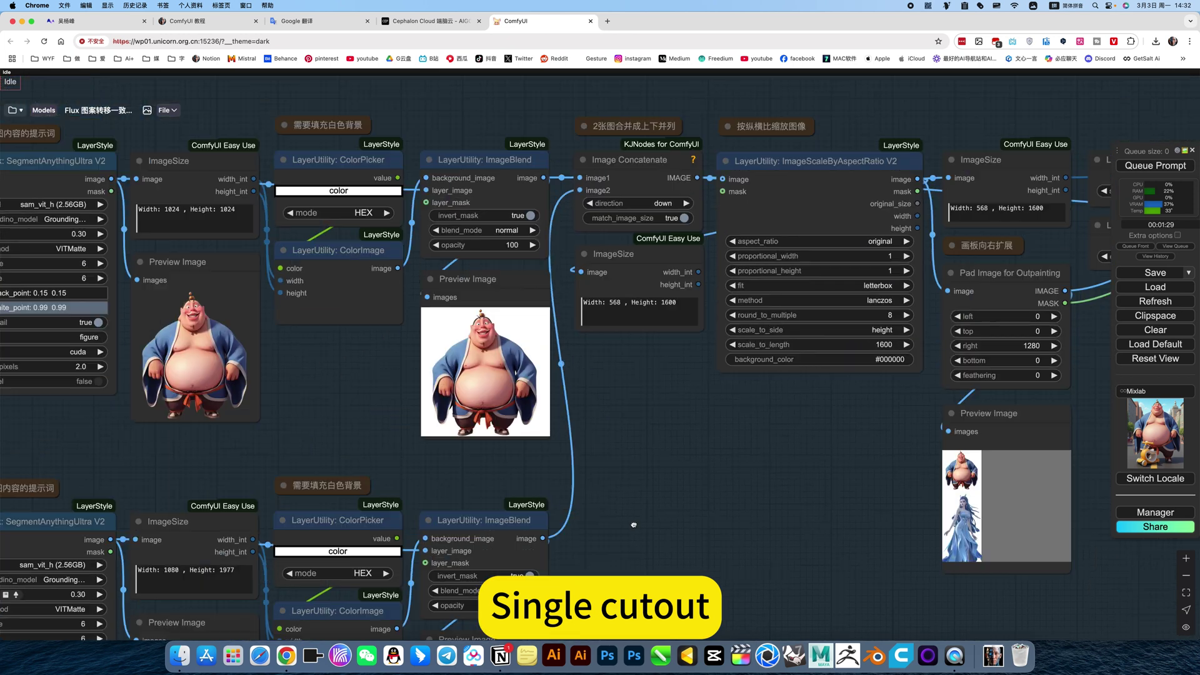
left_click_drag(684, 420, 435, 306)
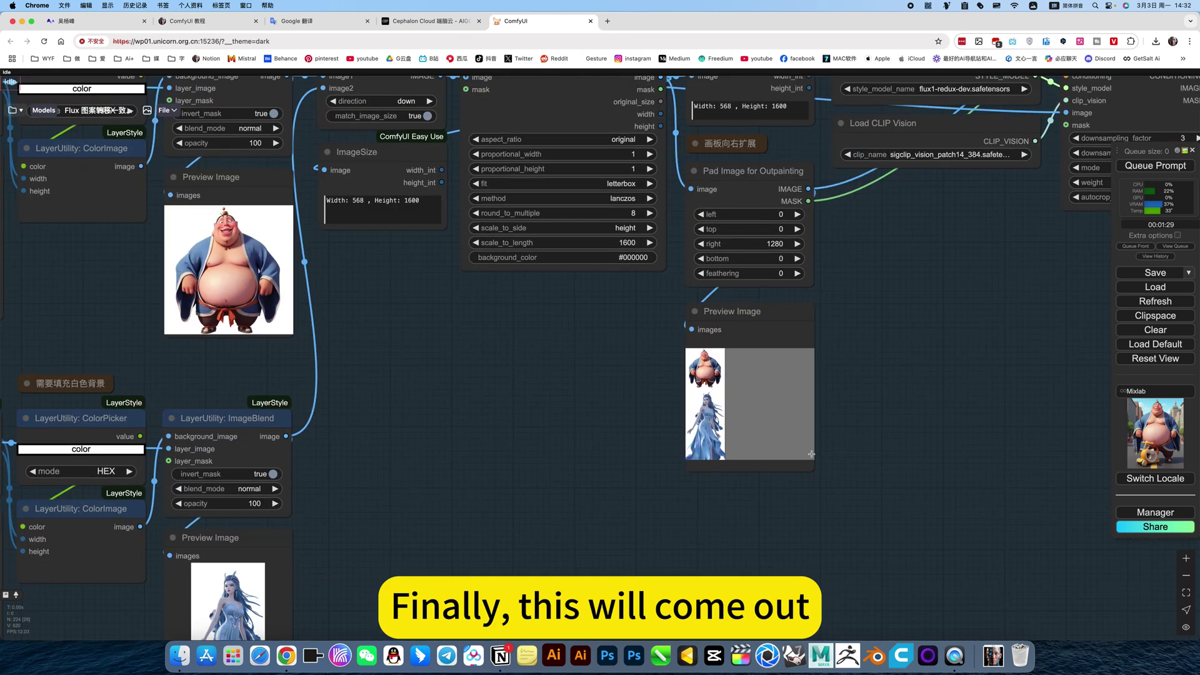
scroll(771, 407, "up", 3)
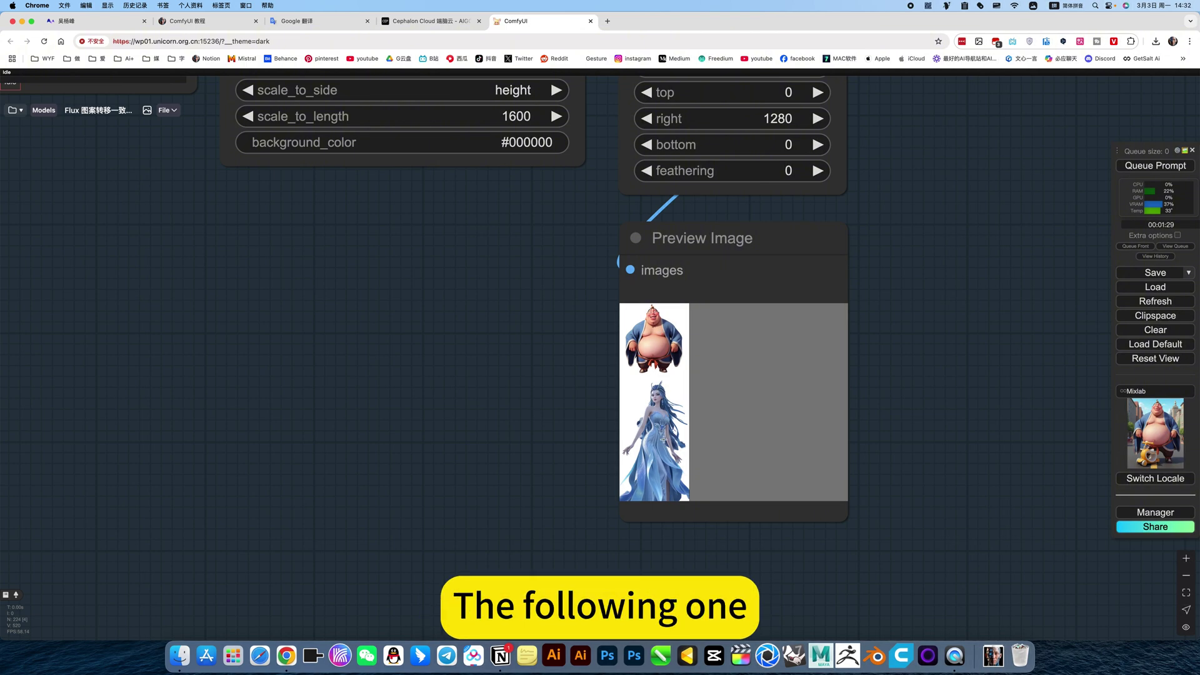
scroll(805, 391, "down", 9)
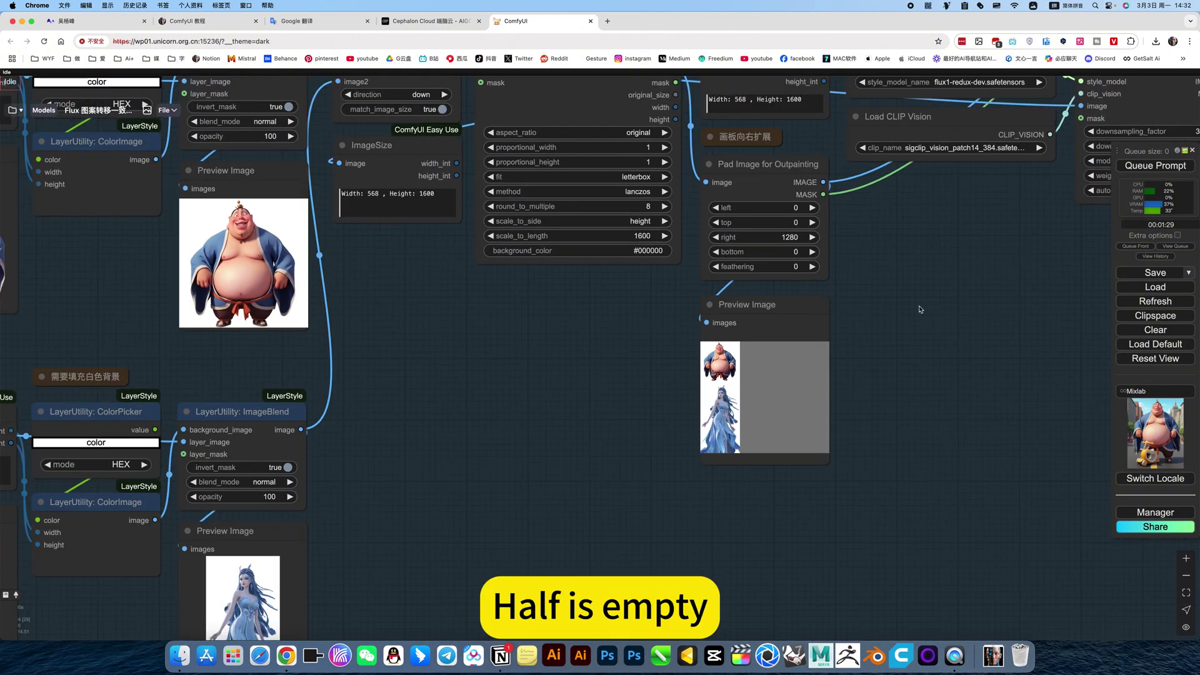
Step: Examine the Load Style Model, Load CLIP Vision and ReduxAdvanced nodes and the ACE LoRA chosen in Load LoRA
left_click_drag(1000, 181, 803, 381)
scroll(831, 375, "up", 3)
scroll(834, 378, "up", 5)
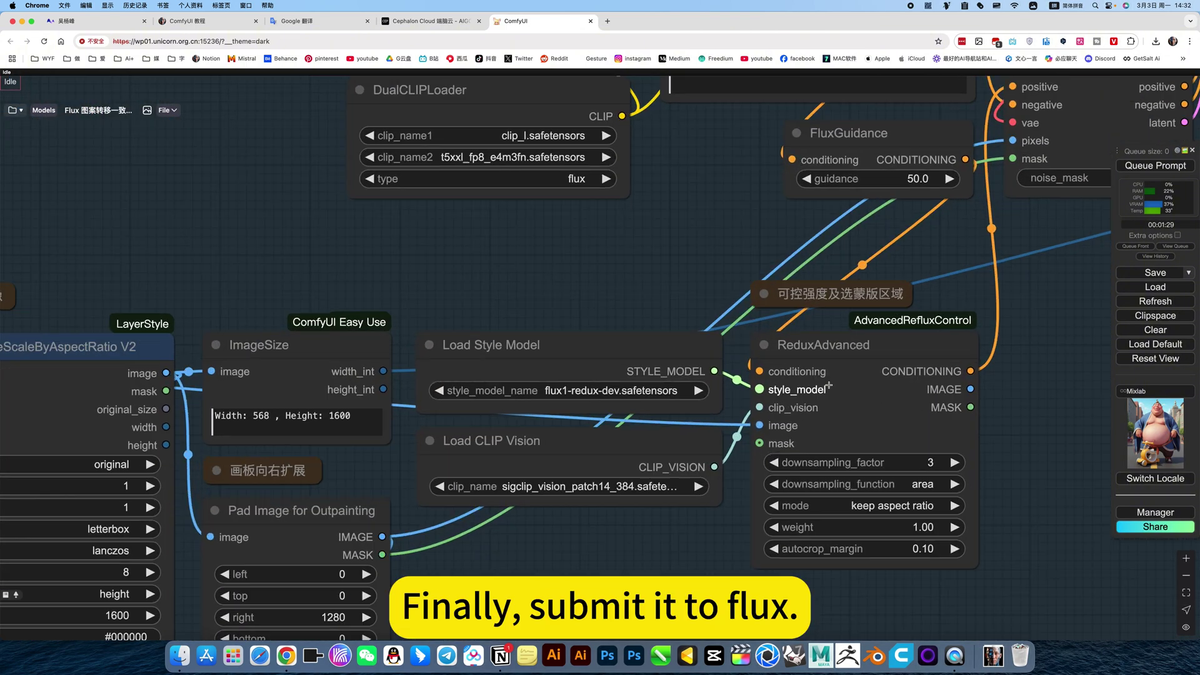
scroll(608, 487, "down", 5)
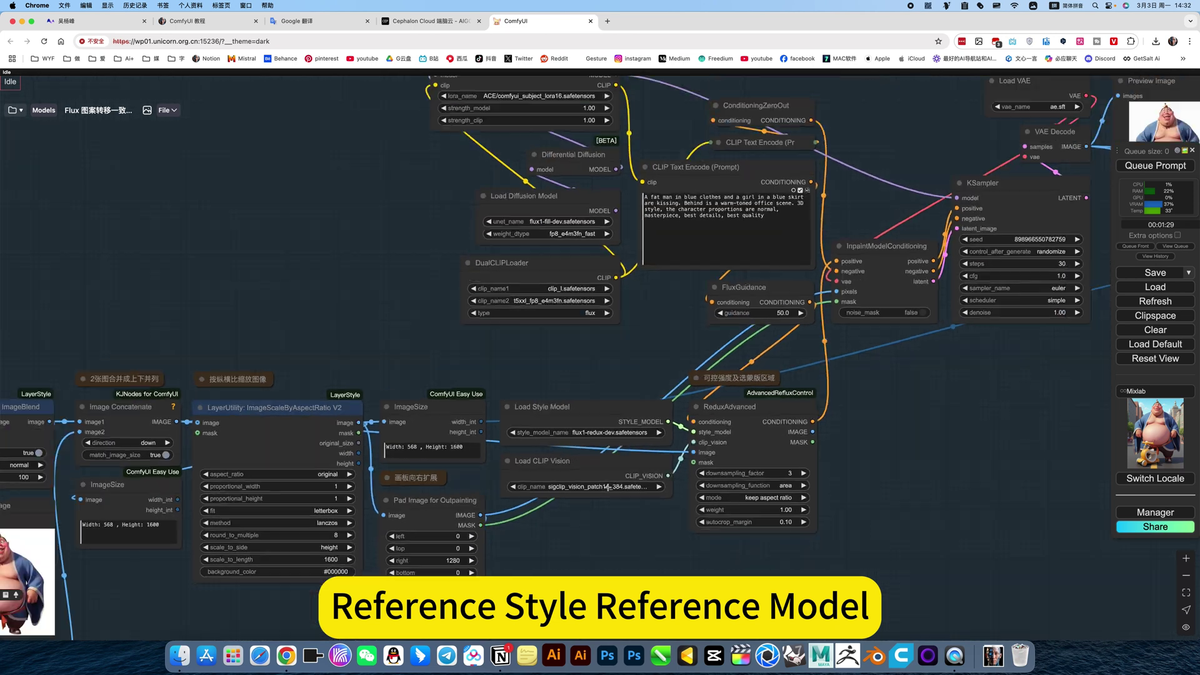
scroll(558, 196, "up", 12)
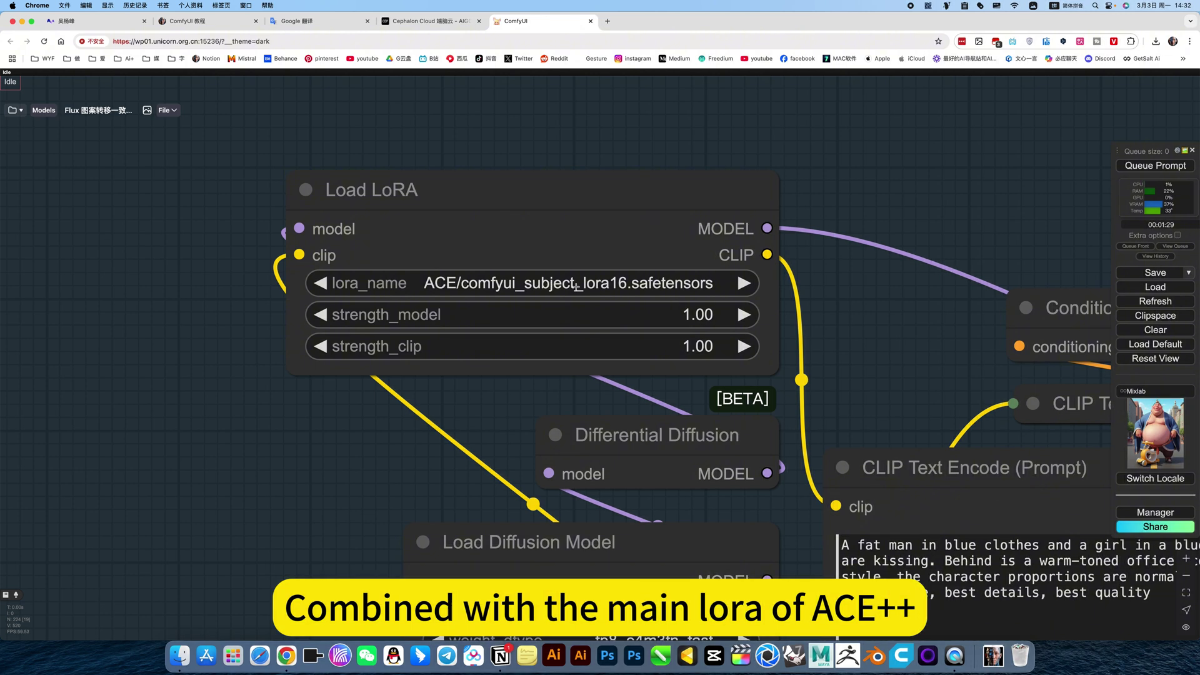
scroll(615, 289, "down", 10)
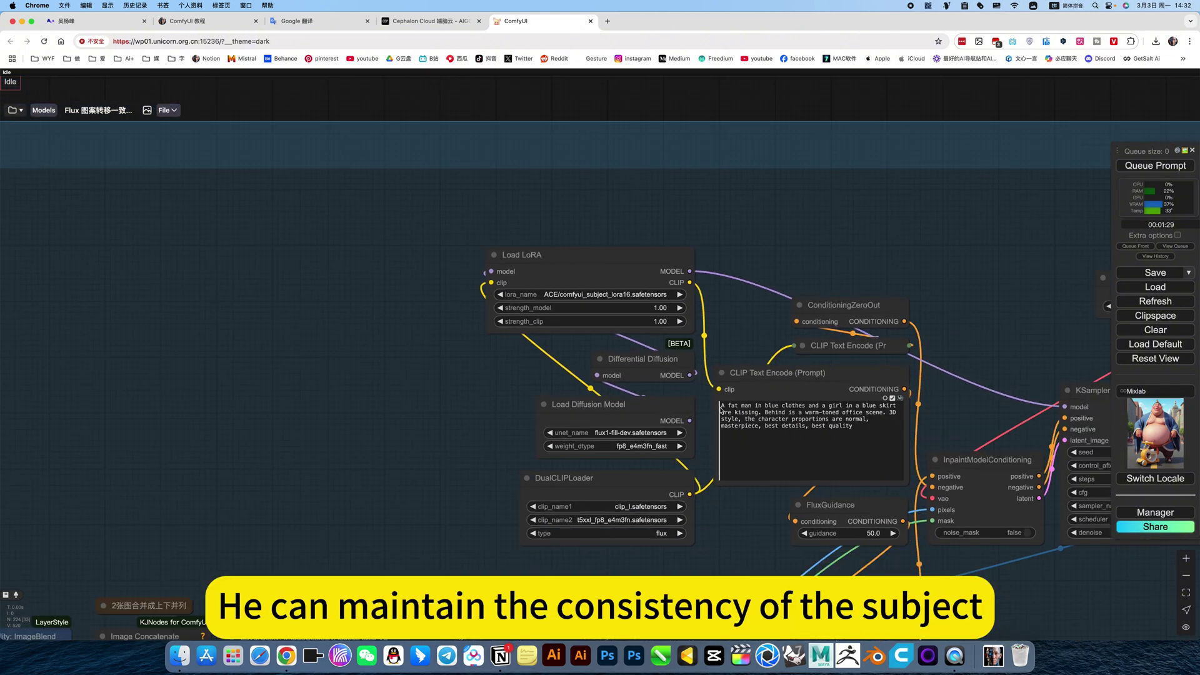
Step: Compare the positive prompt in CLIP Text Encode with the fused two-character result in the Preview Image nodes
left_click_drag(521, 365, 247, 221)
left_click_drag(441, 380, 472, 431)
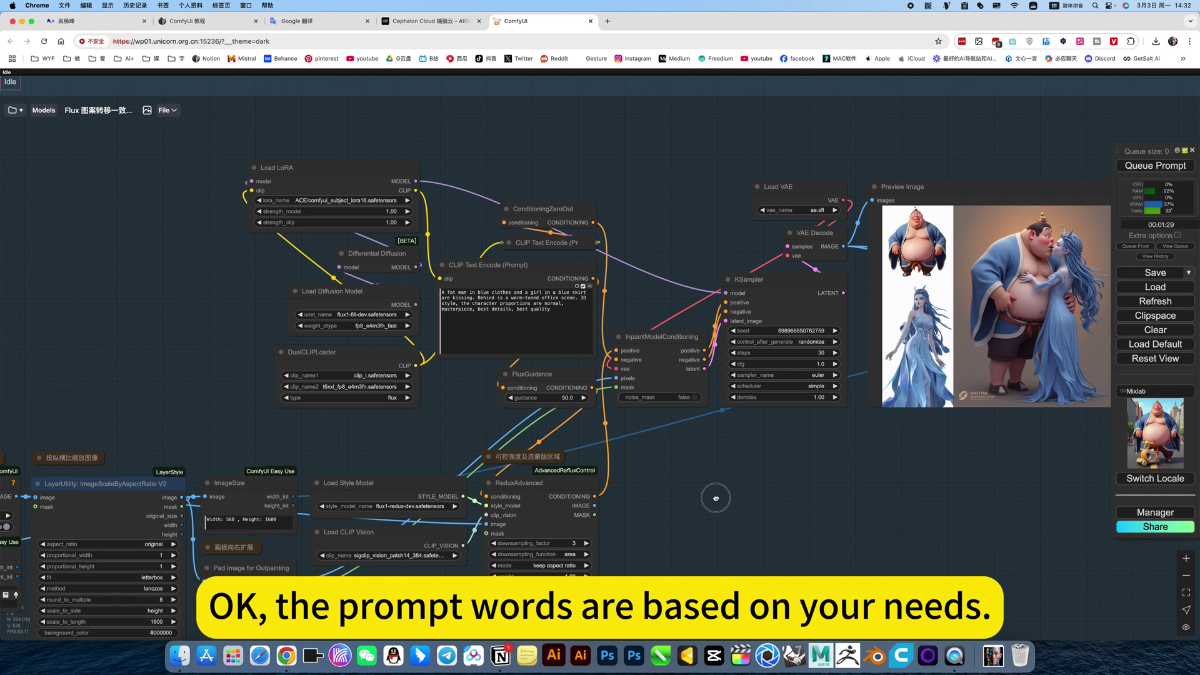
left_click_drag(715, 498, 679, 510)
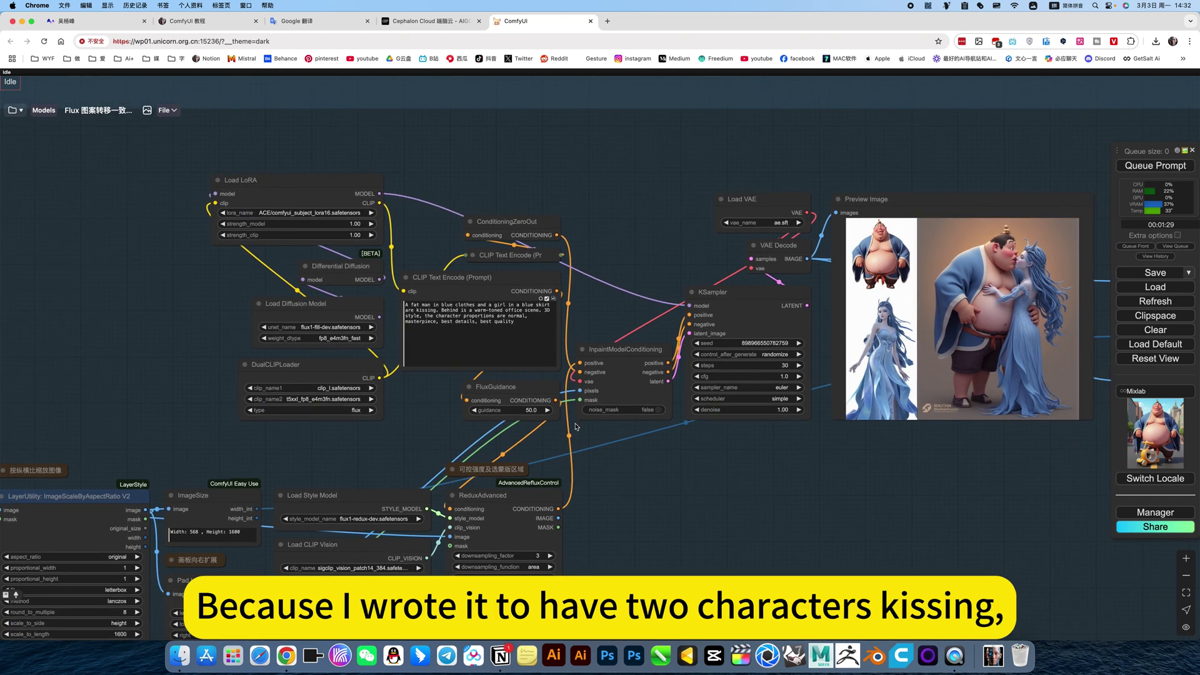
left_click_drag(717, 508, 646, 527)
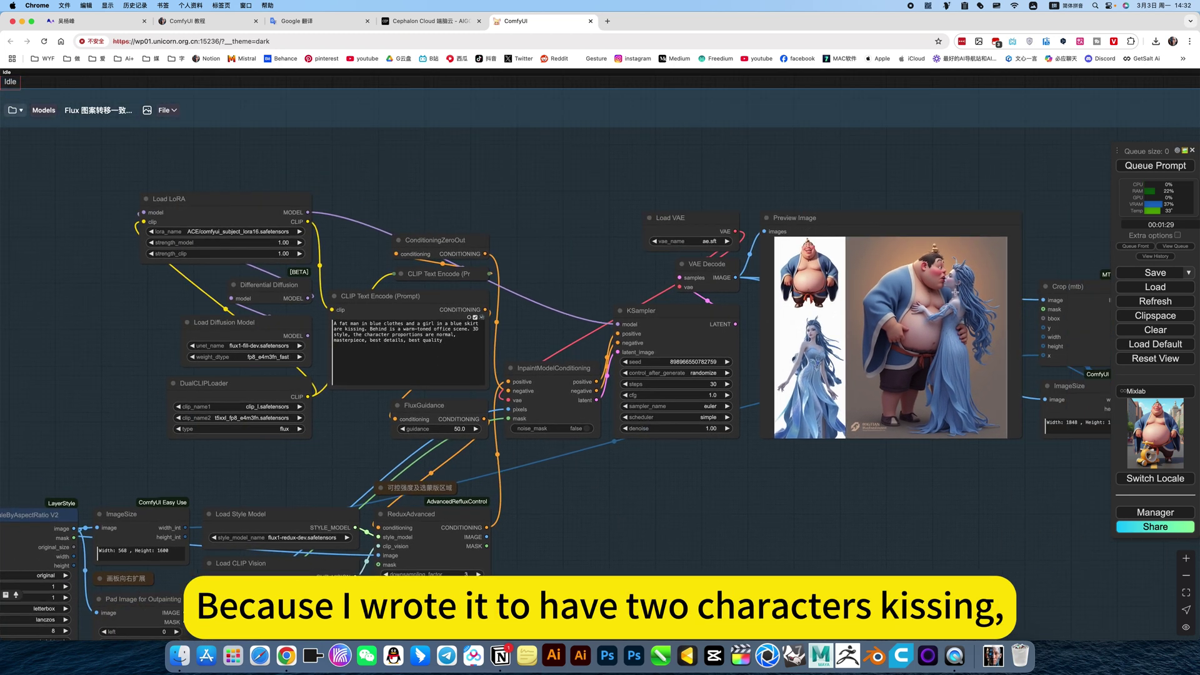
left_click_drag(704, 503, 758, 418)
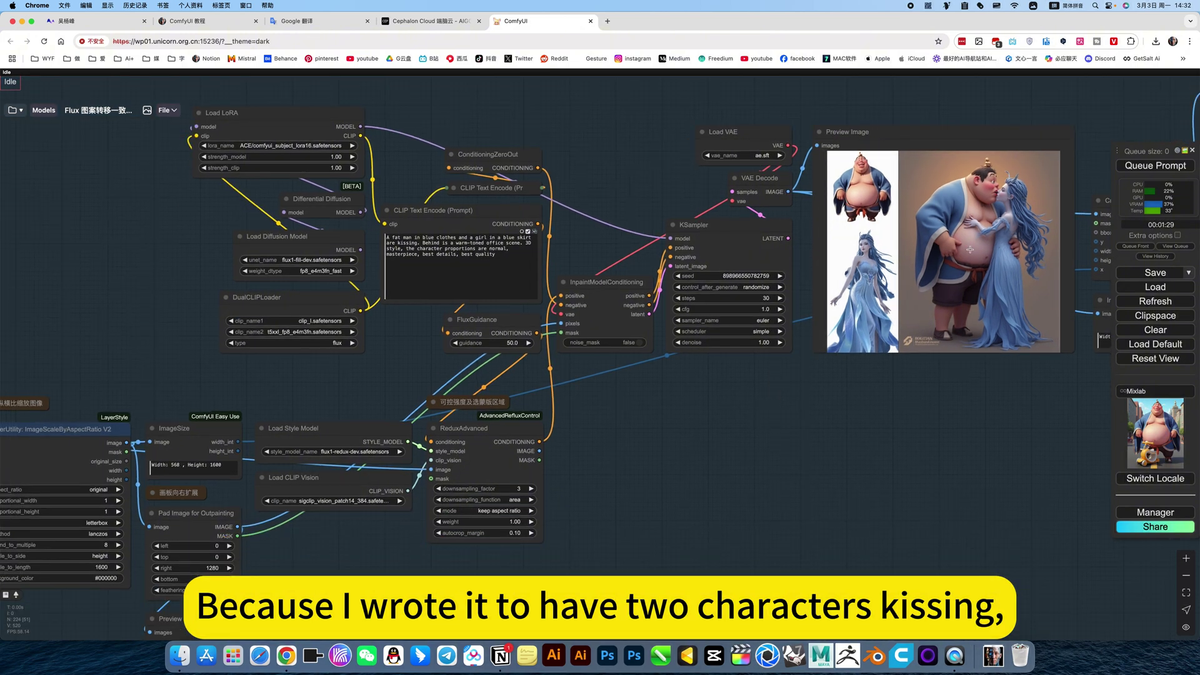
left_click_drag(611, 487, 358, 533)
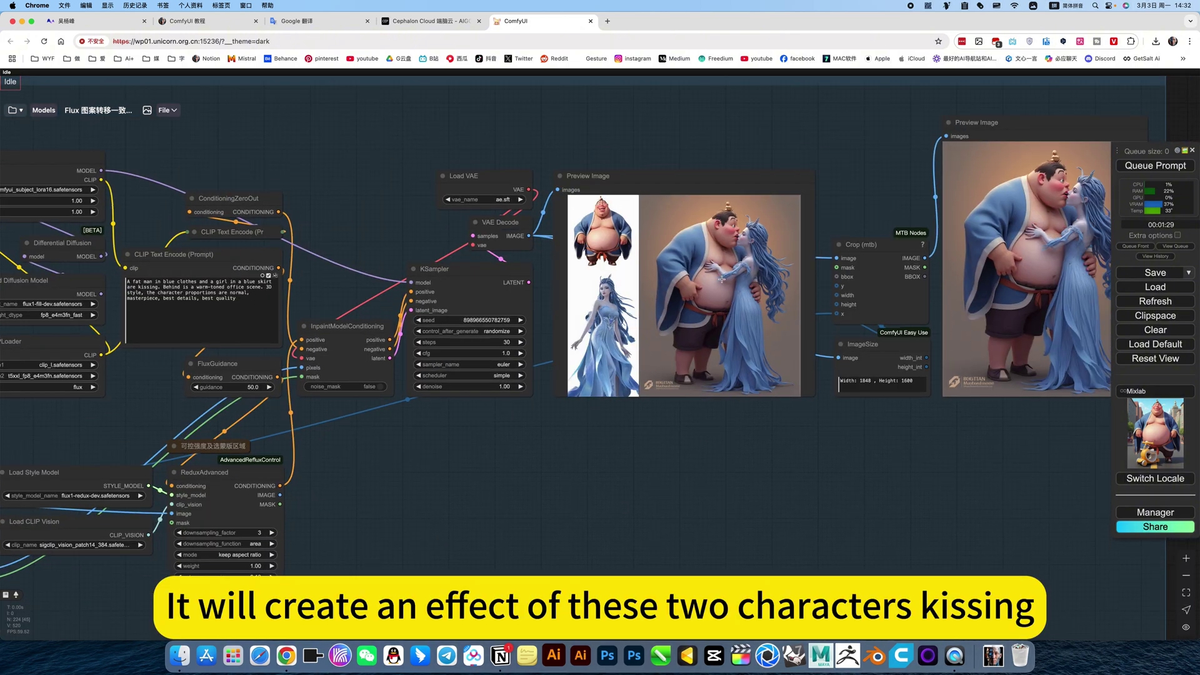
scroll(762, 276, "up", 6)
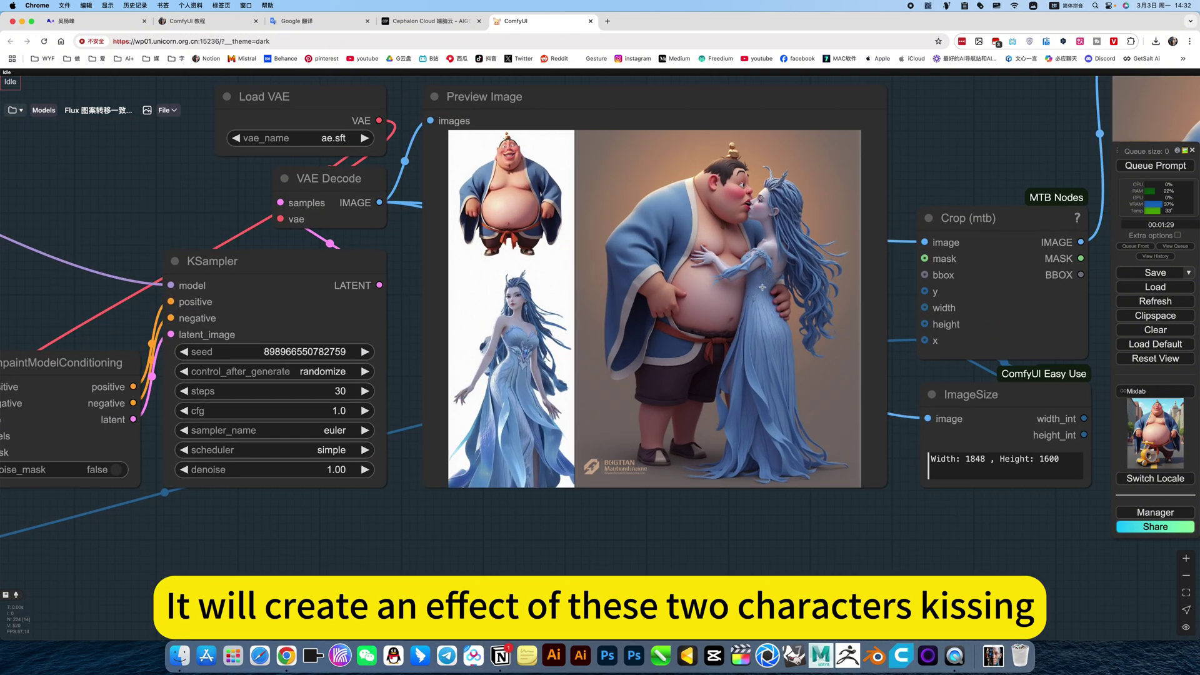
scroll(731, 320, "down", 5)
left_click_drag(565, 473, 655, 488)
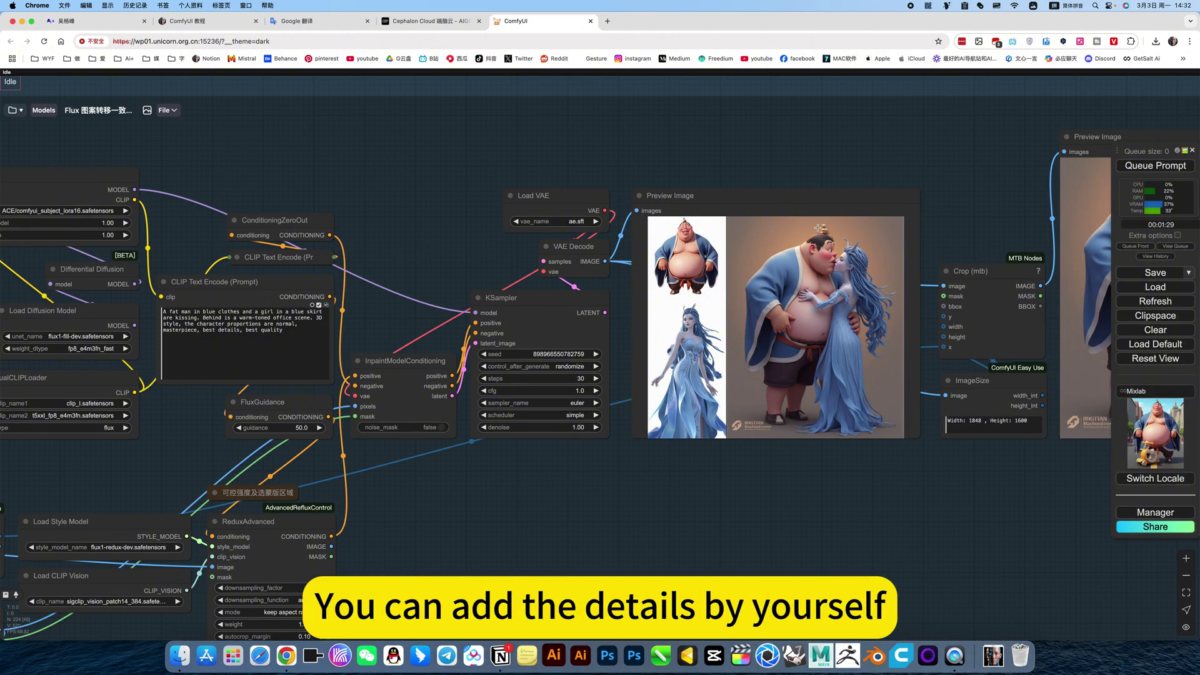
Step: Expand the 可控强度及选蒙版区域 note above ReduxAdvanced, read its downsampling_factor and weight guidance, and collapse it
left_click_drag(477, 505, 810, 376)
scroll(626, 418, "up", 7)
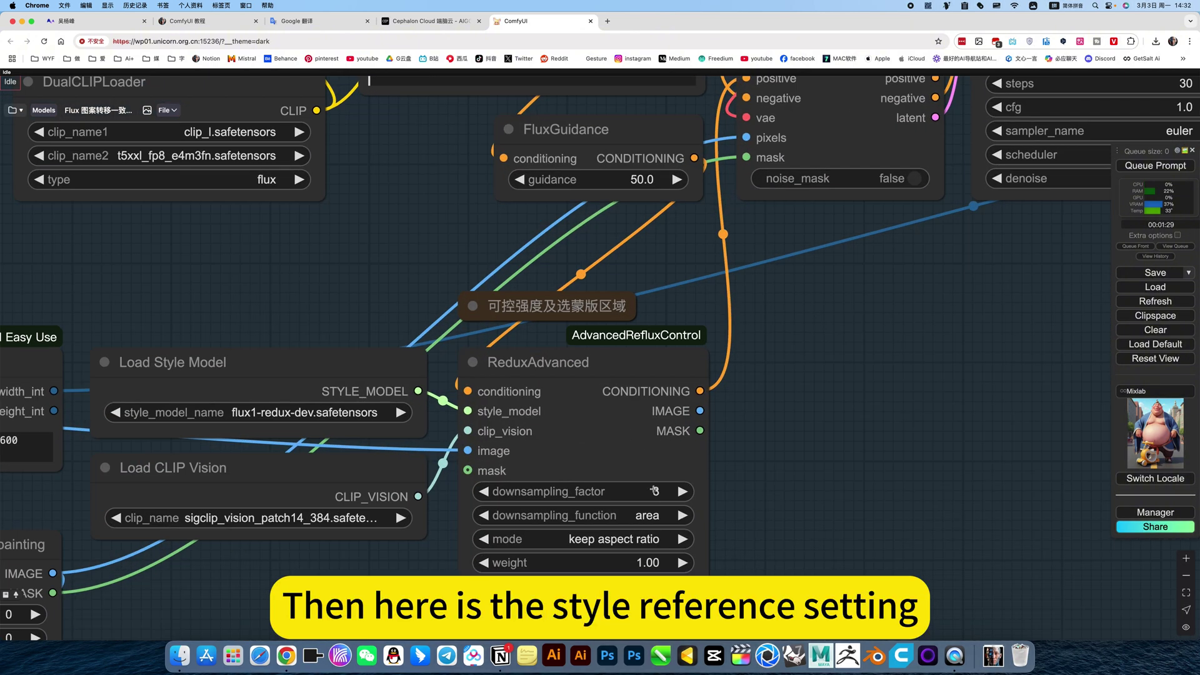
left_click(473, 306)
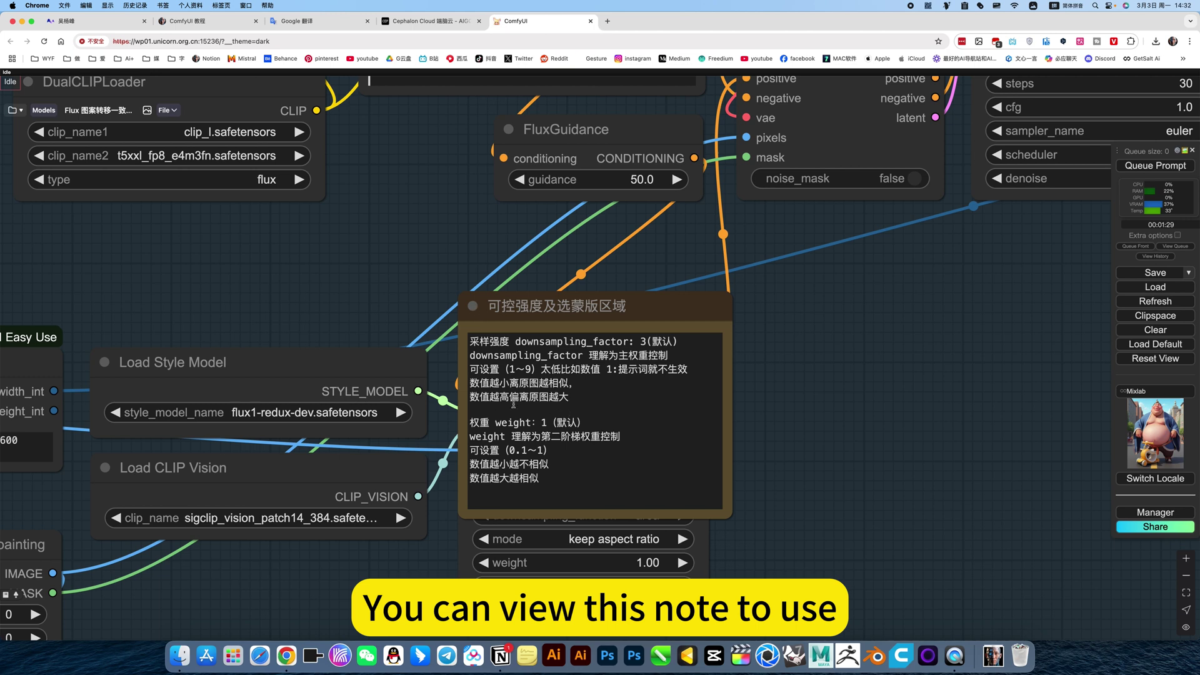
left_click(473, 306)
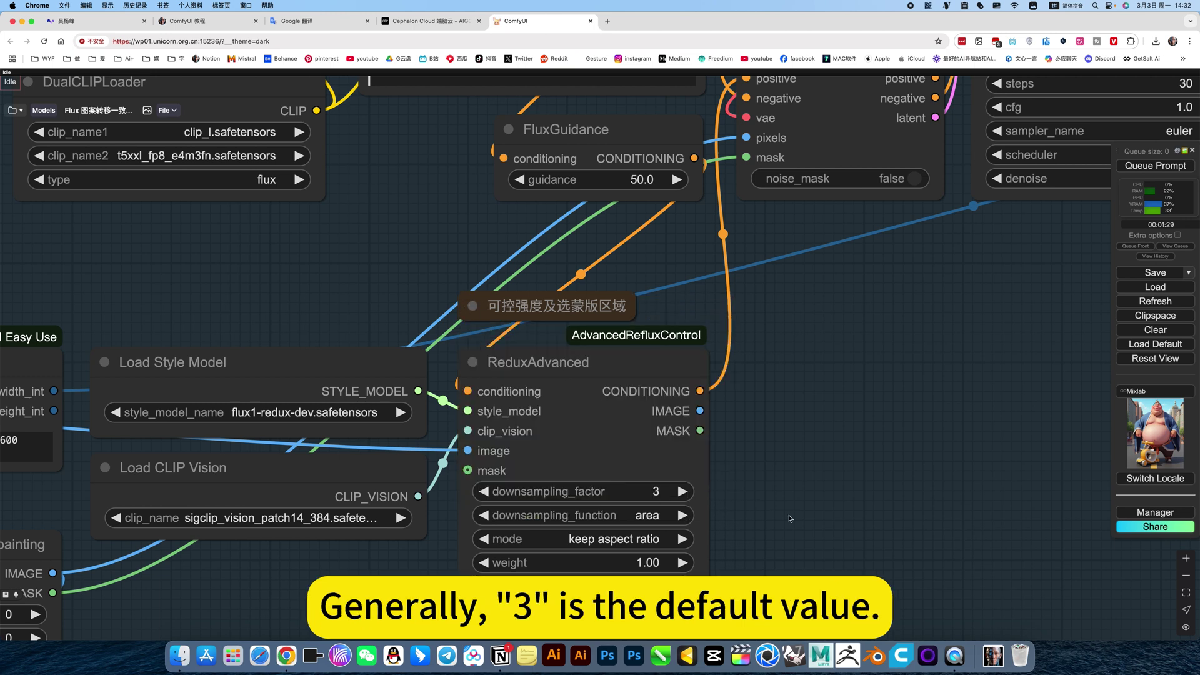
Step: Go from the dual-character workflow to the neighbouring character-and-product workflow and examine its two Load Image inputs and cutout branches
scroll(790, 518, "down", 10)
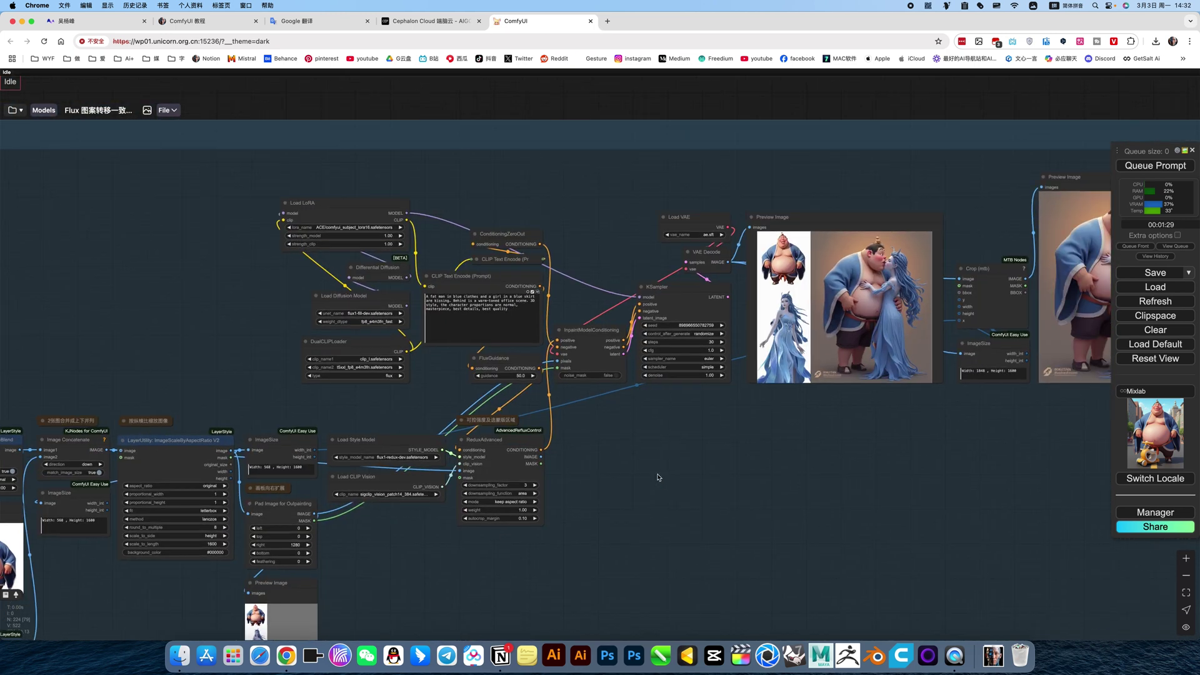
scroll(680, 489, "down", 5)
scroll(805, 468, "down", 5)
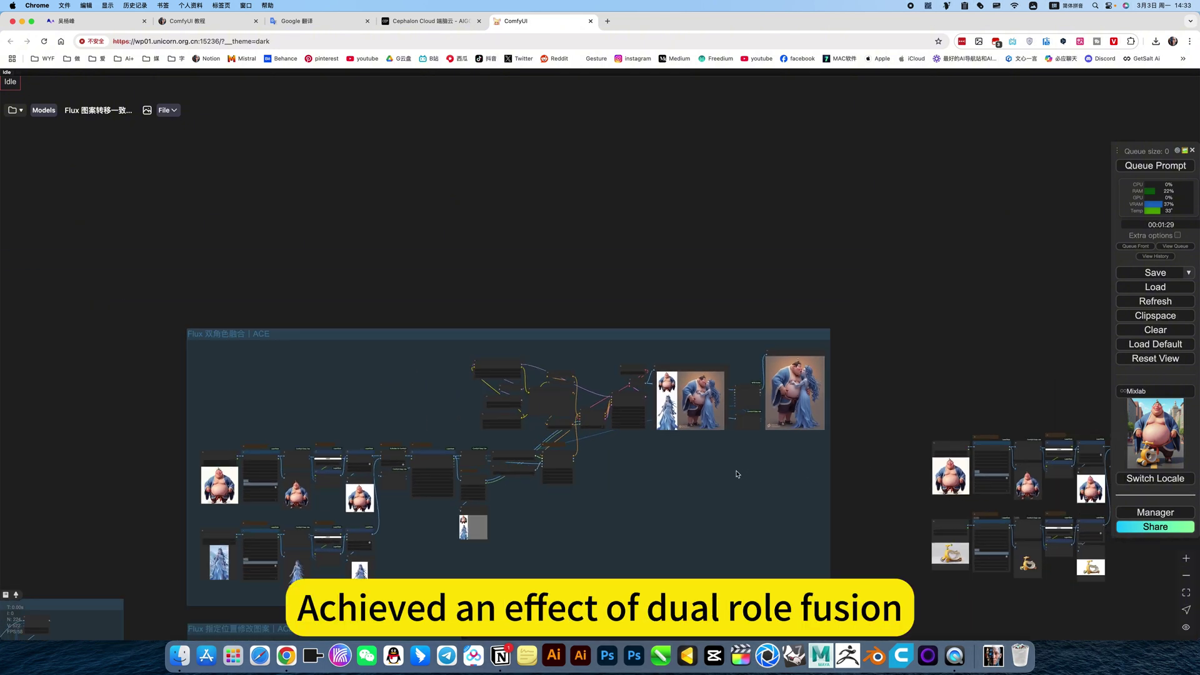
left_click_drag(758, 485, 453, 456)
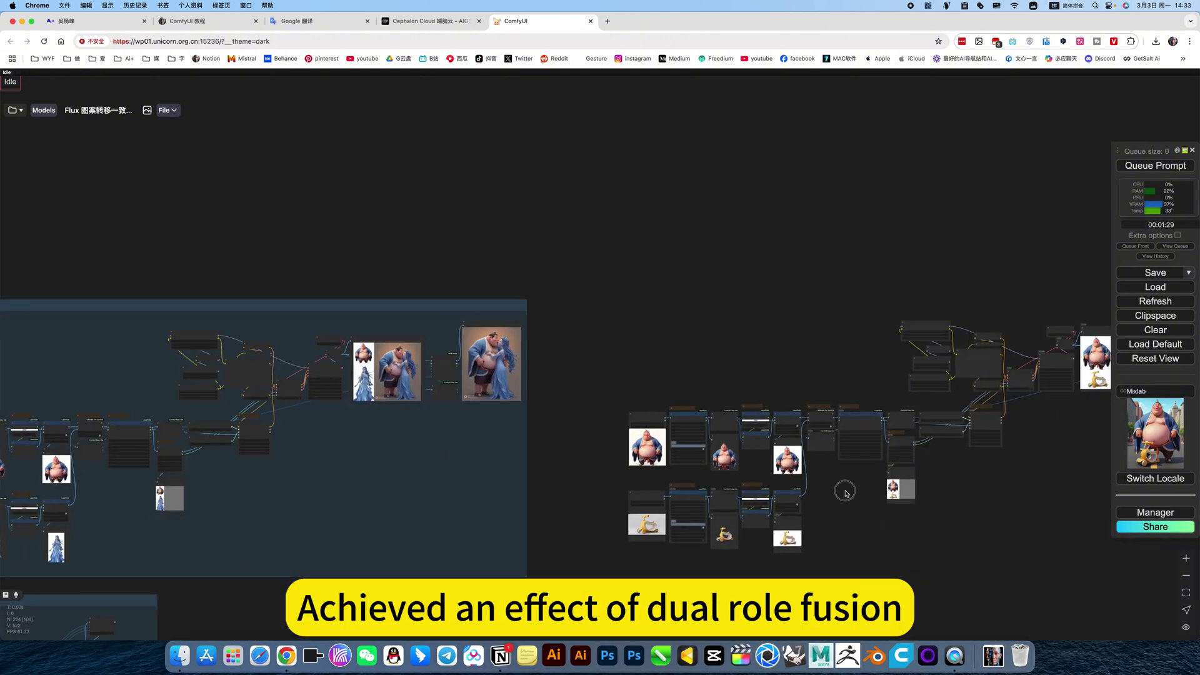
scroll(846, 490, "up", 8)
scroll(474, 451, "up", 9)
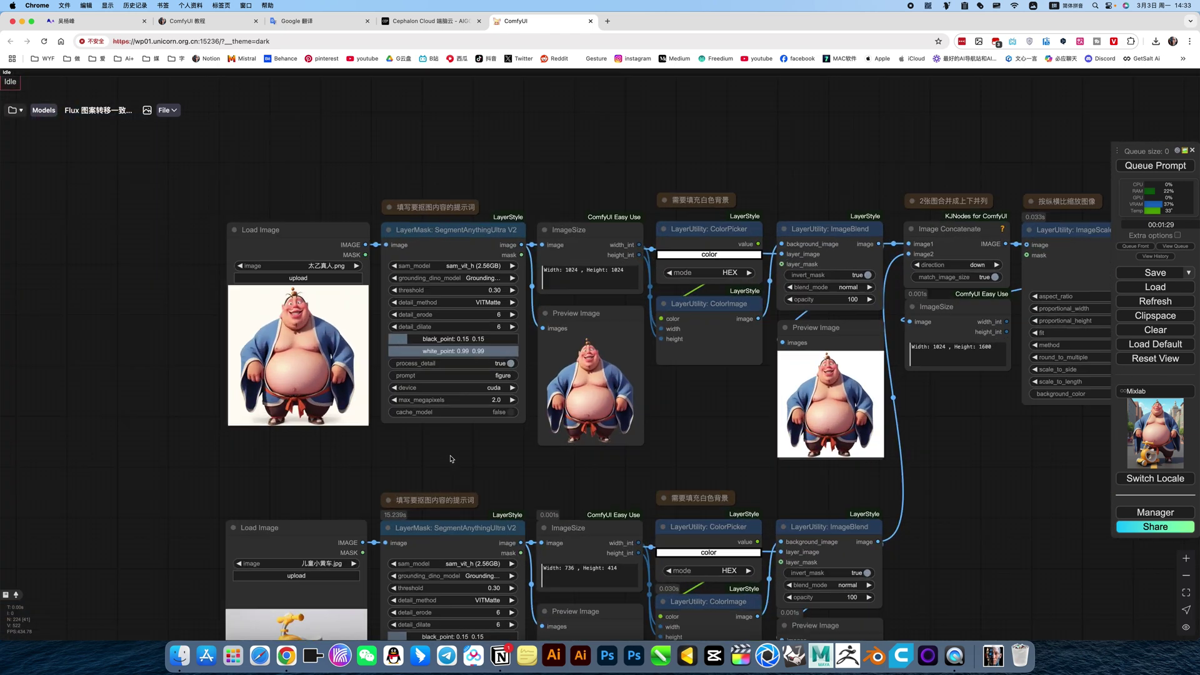
scroll(534, 447, "down", 5)
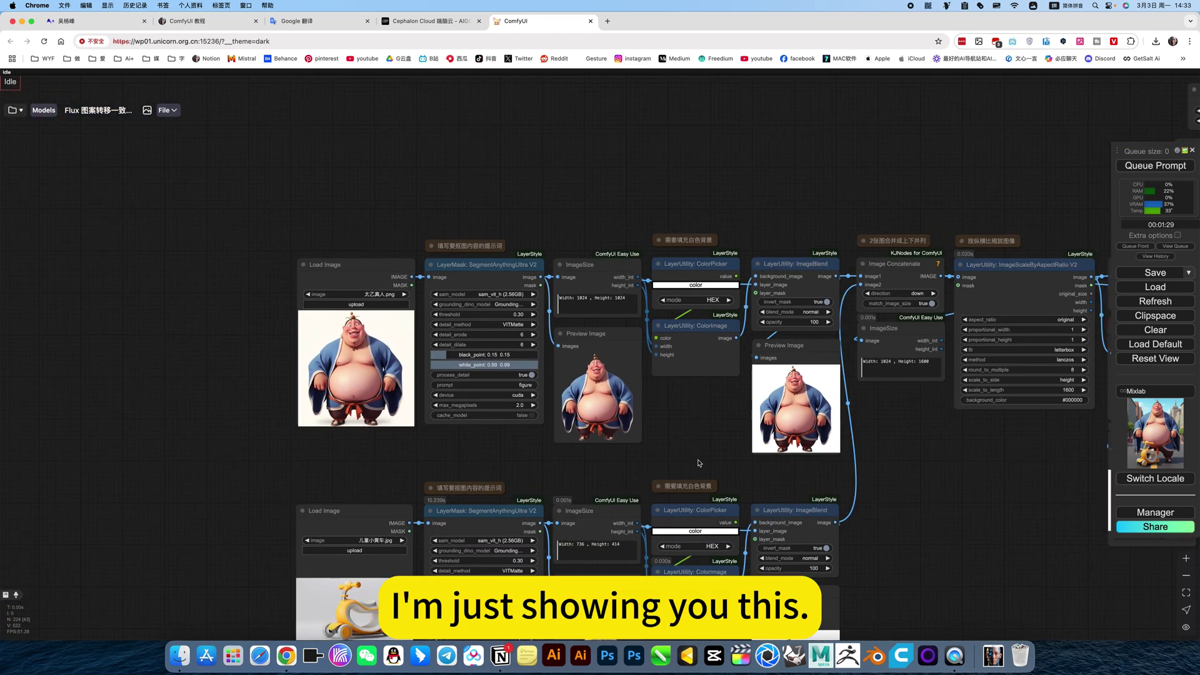
left_click_drag(677, 420, 662, 325)
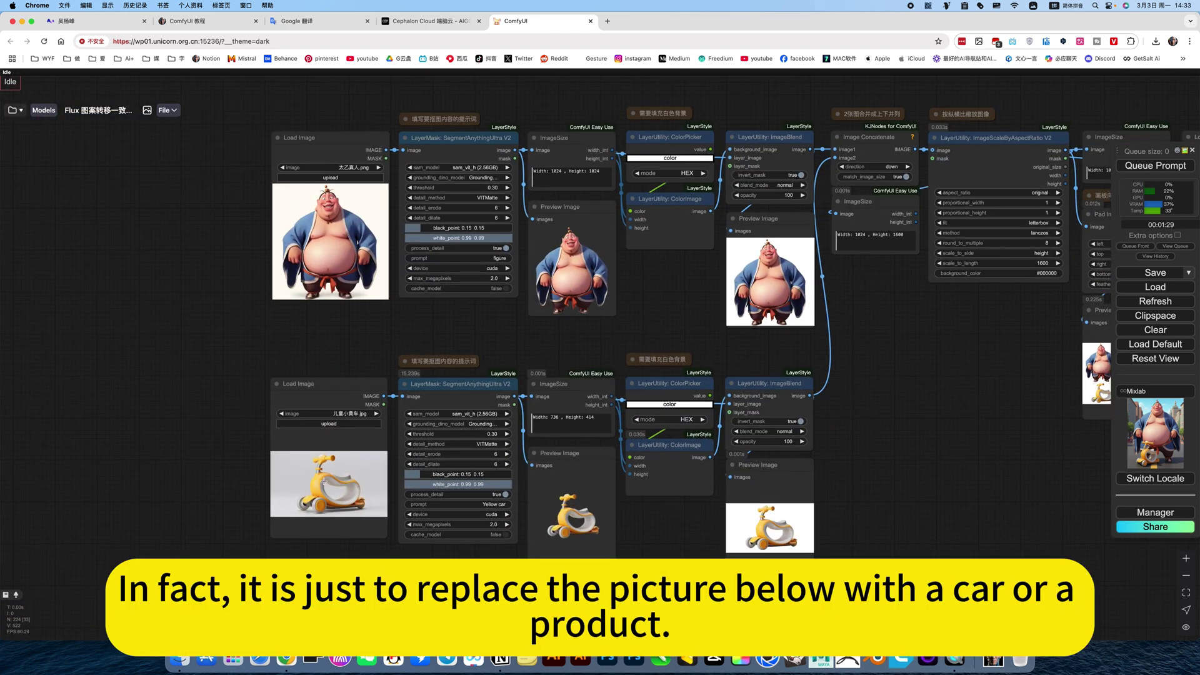
scroll(342, 488, "up", 5)
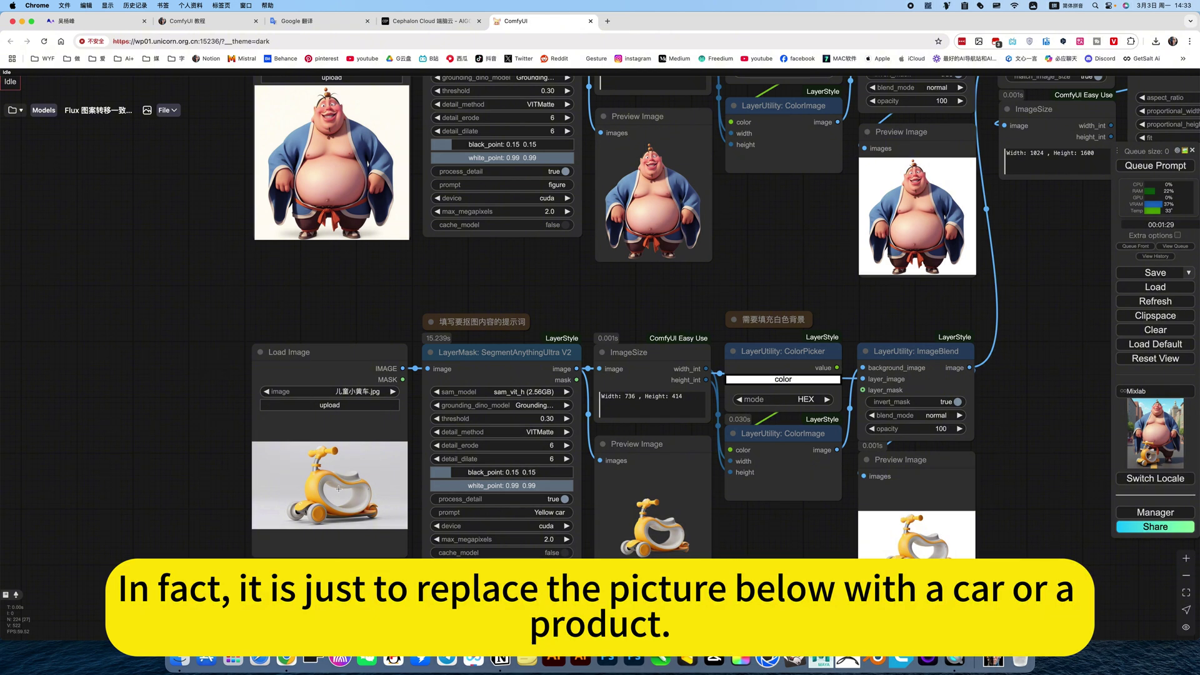
Step: Examine the positive prompt in CLIP Text Encode and the Preview Image results of the character-and-scooter workflow
scroll(354, 489, "down", 5)
left_click_drag(820, 455, 496, 566)
left_click_drag(850, 475, 681, 570)
scroll(774, 218, "up", 6)
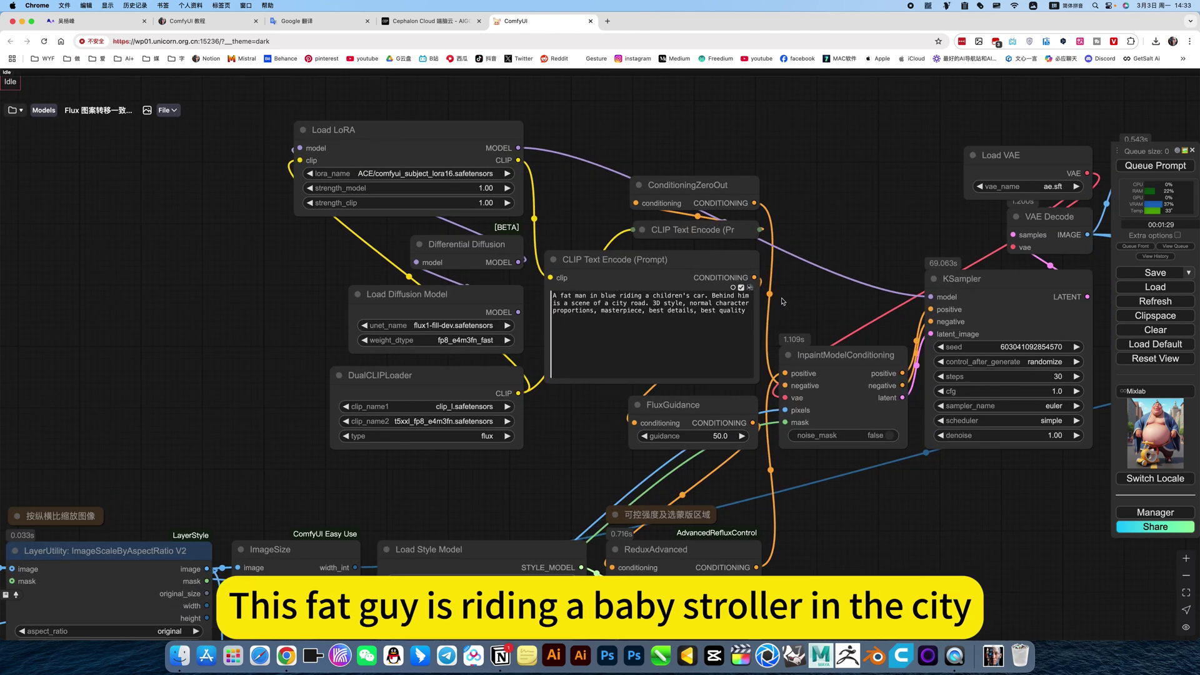
scroll(809, 298, "down", 5)
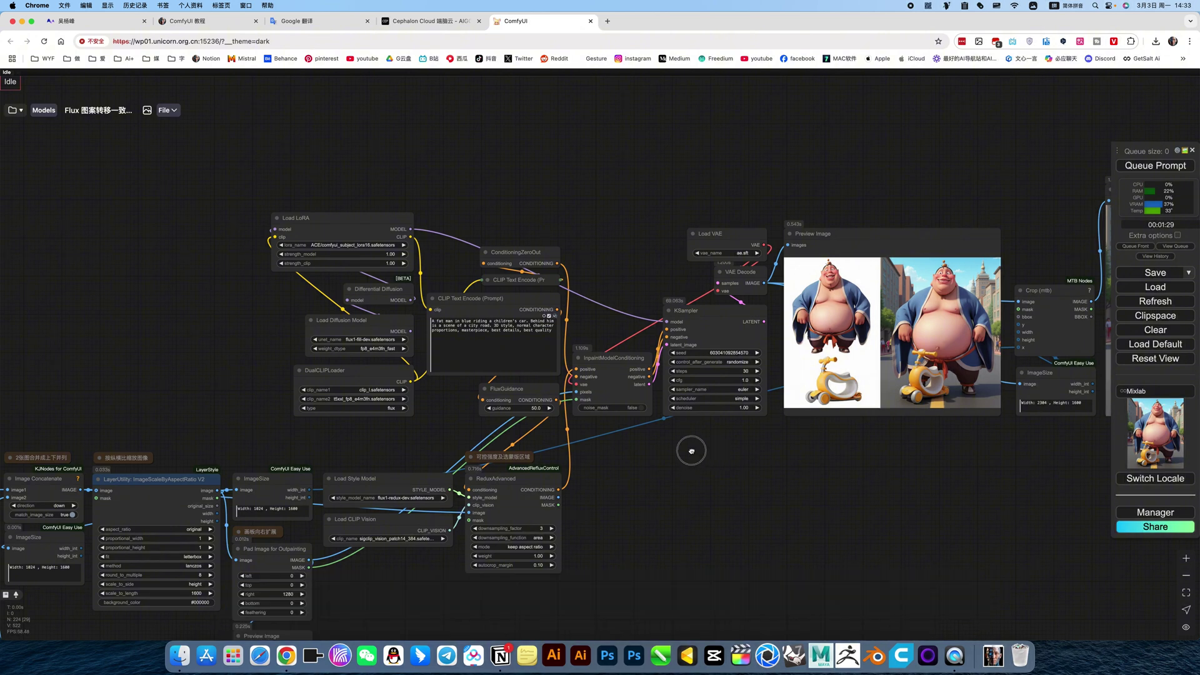
scroll(691, 450, "right", 1)
scroll(756, 439, "right", 8)
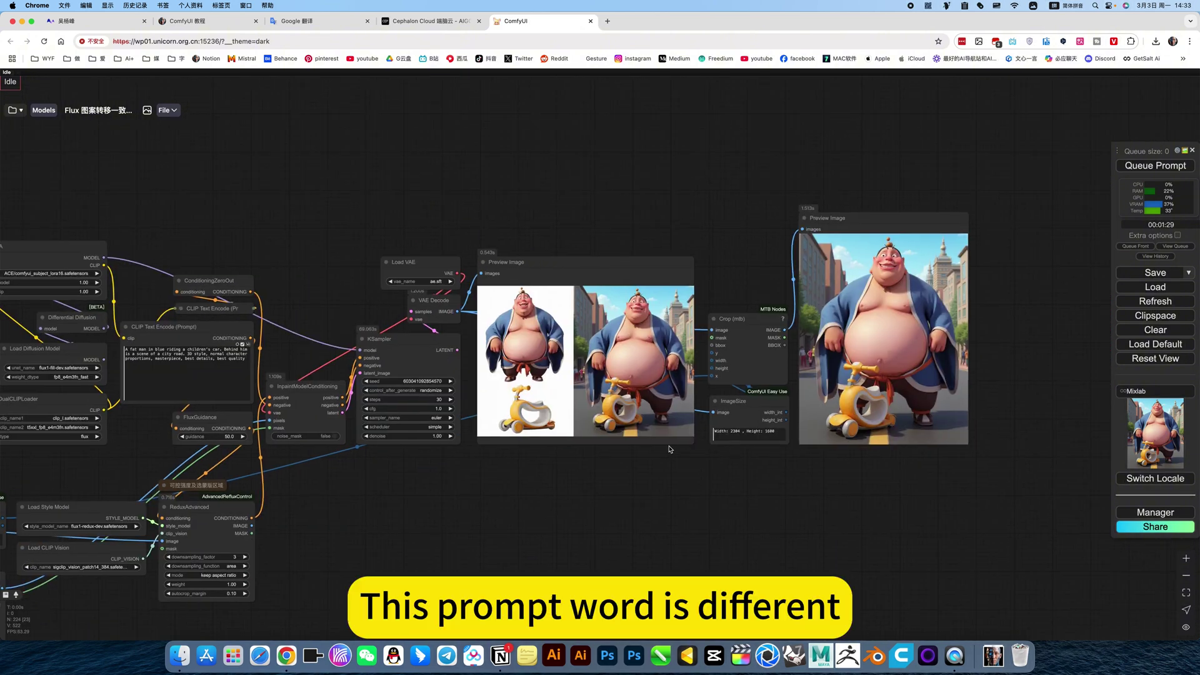
Step: Compare the source character and scooter with the generated street scene in the combined Preview Image before Crop (mtb)
scroll(652, 398, "up", 12)
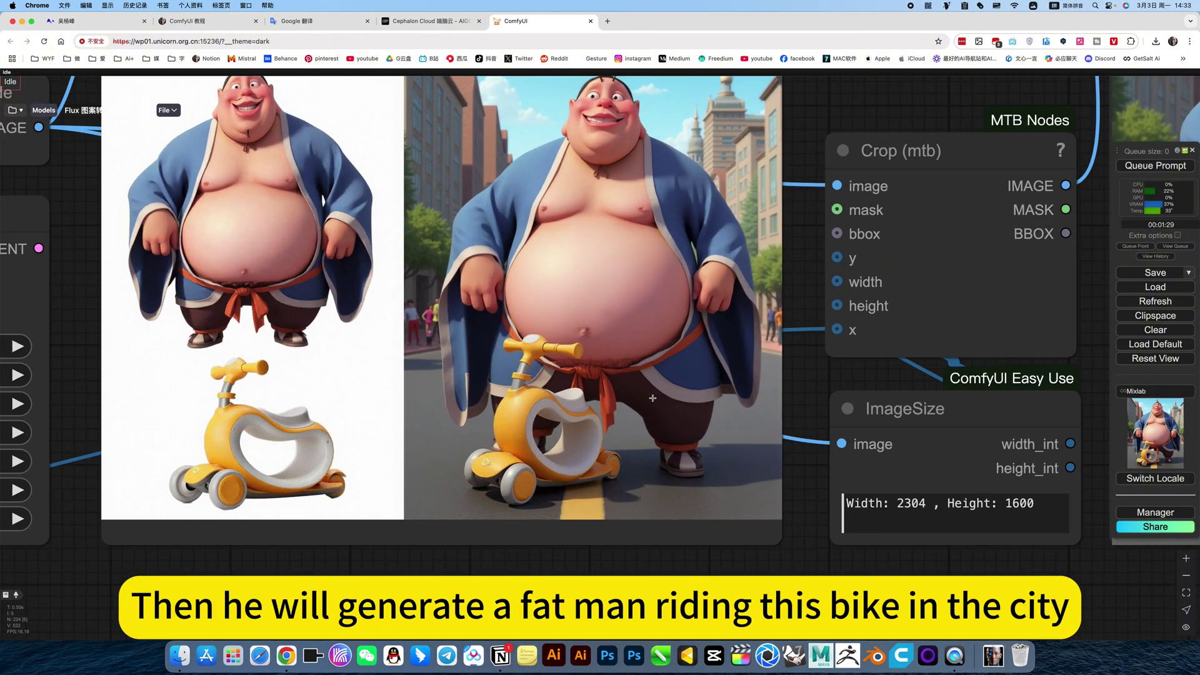
scroll(652, 398, "down", 3)
scroll(647, 402, "up", 2)
scroll(648, 402, "up", 4)
scroll(634, 317, "down", 7)
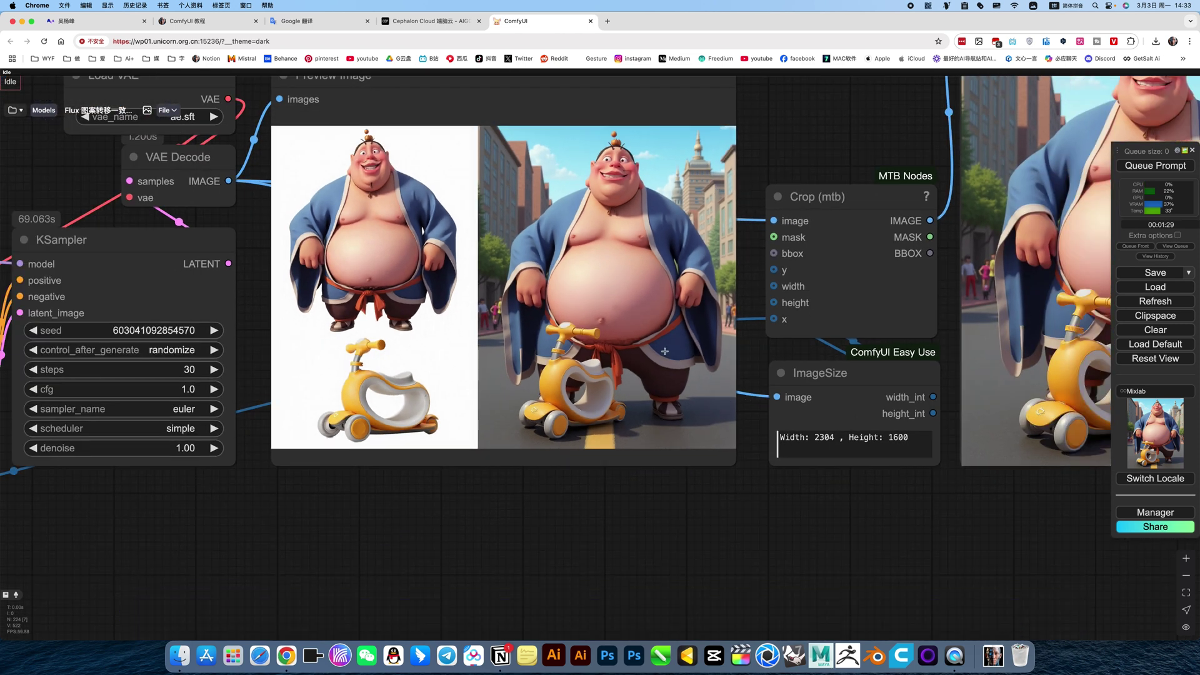
left_click_drag(676, 517, 675, 560)
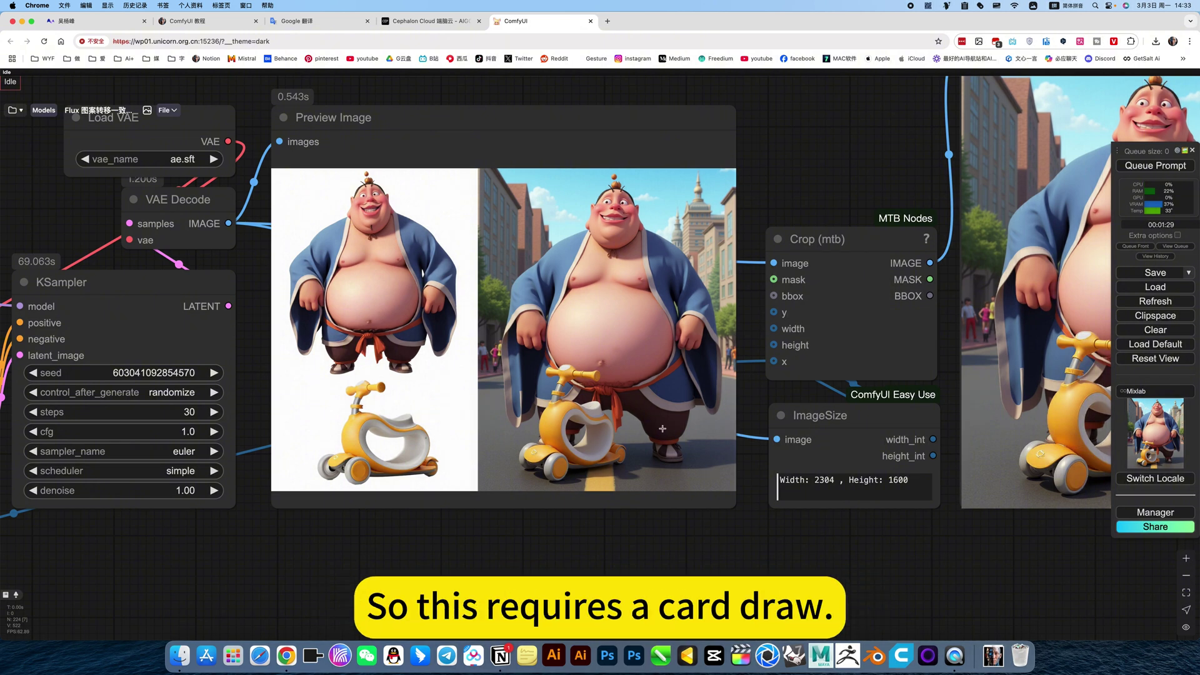
scroll(498, 555, "down", 5)
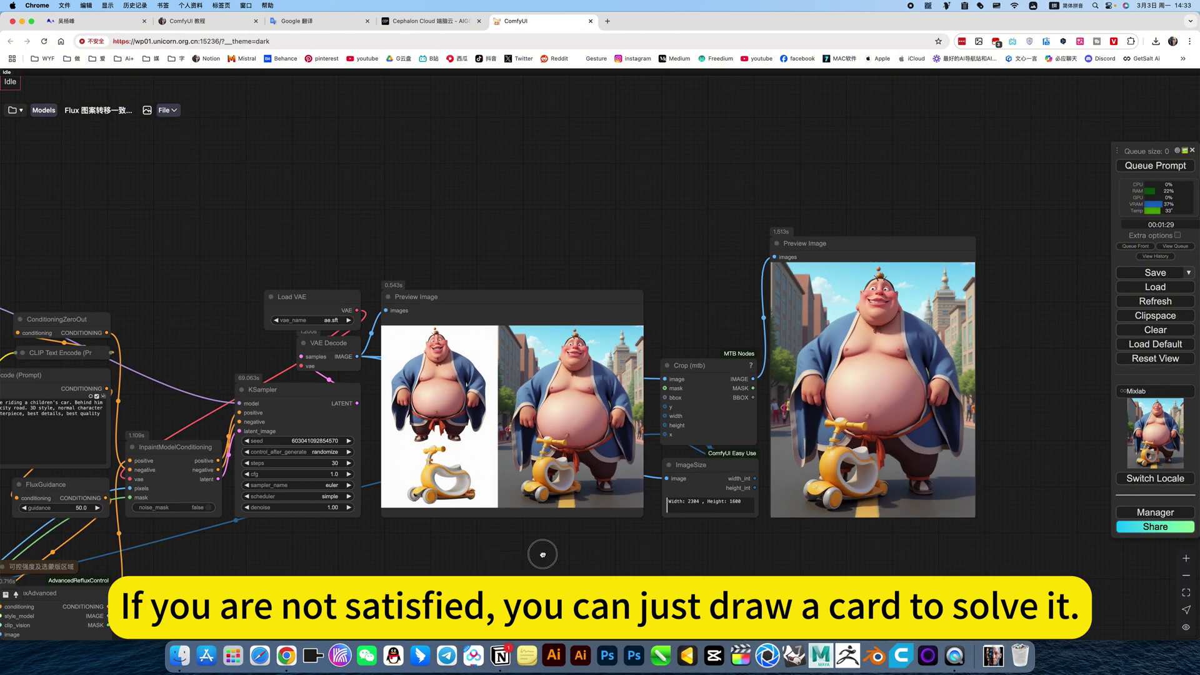
scroll(562, 552, "down", 4)
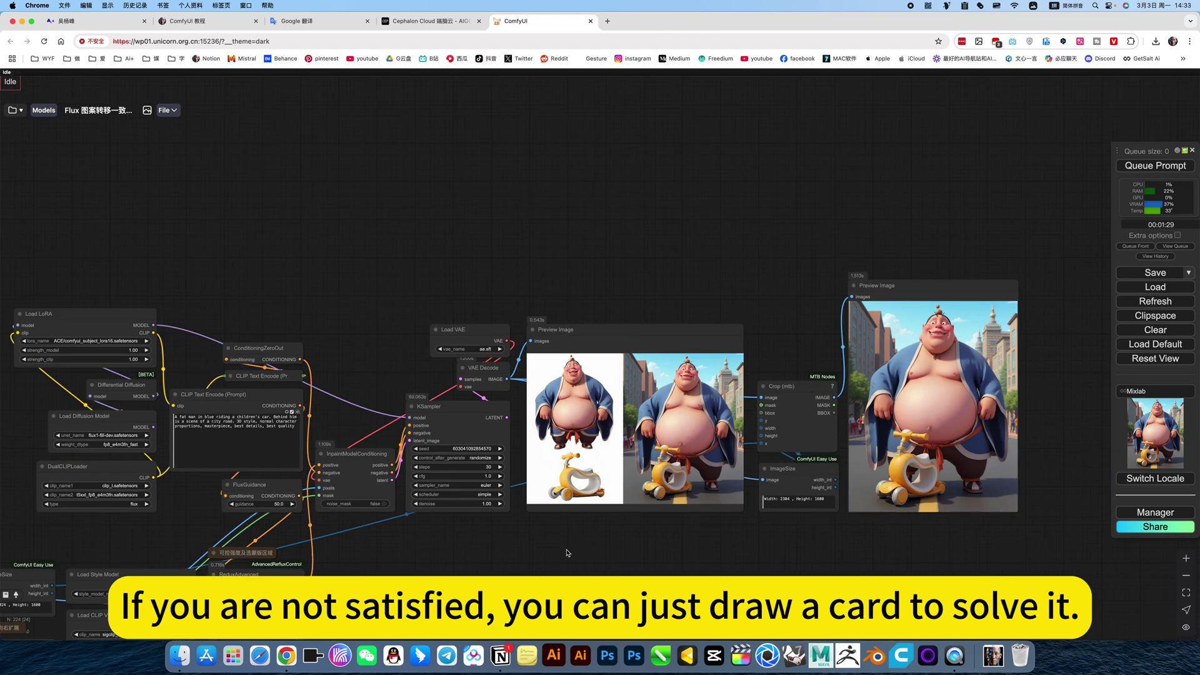
Step: Inspect the scooter and character details in the cropped final Preview Image after Crop (mtb)
left_click_drag(714, 567, 503, 574)
scroll(663, 488, "up", 2)
scroll(662, 487, "up", 3)
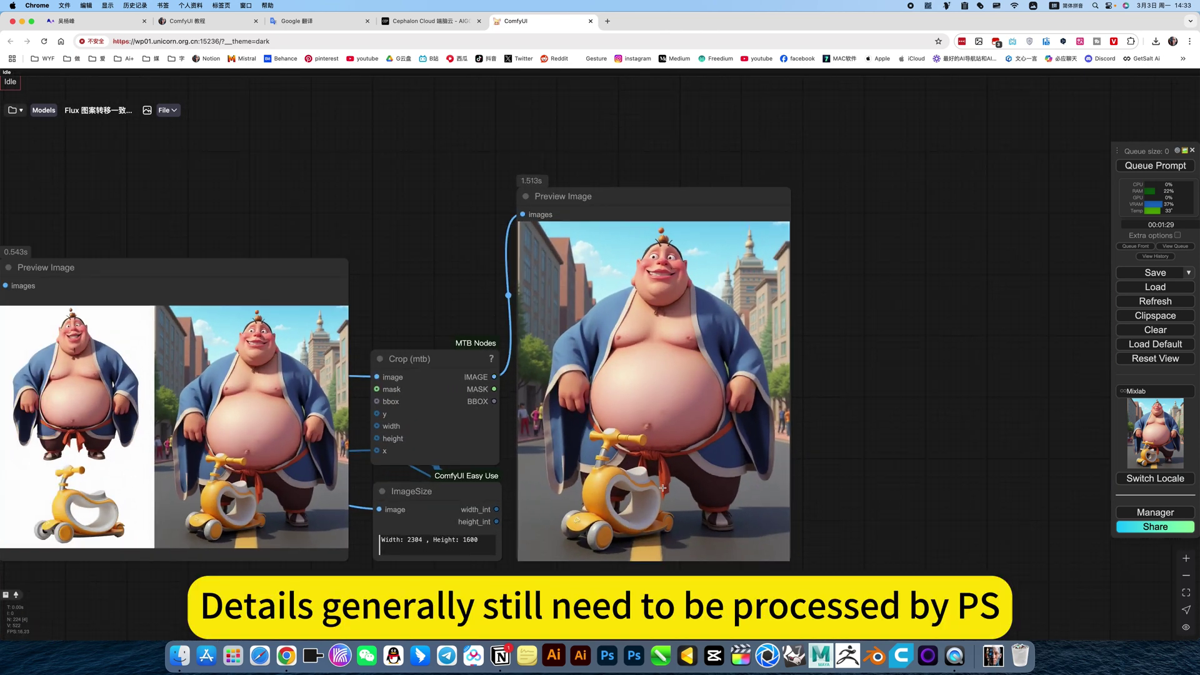
scroll(659, 488, "up", 4)
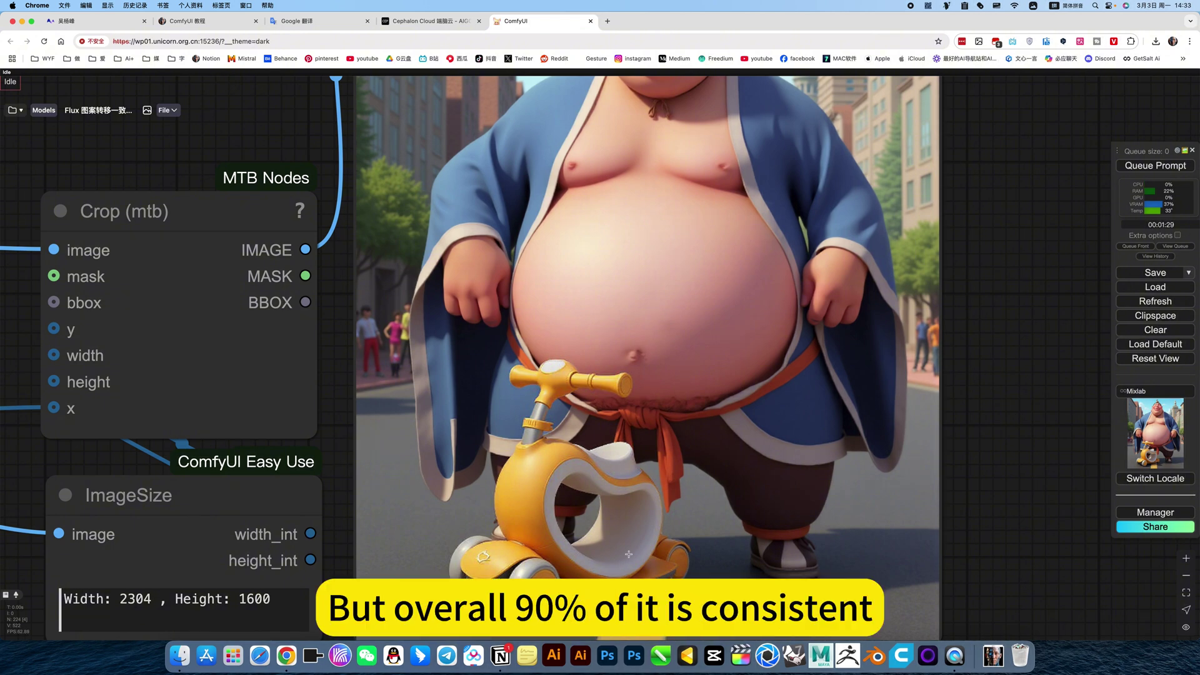
scroll(628, 554, "down", 10)
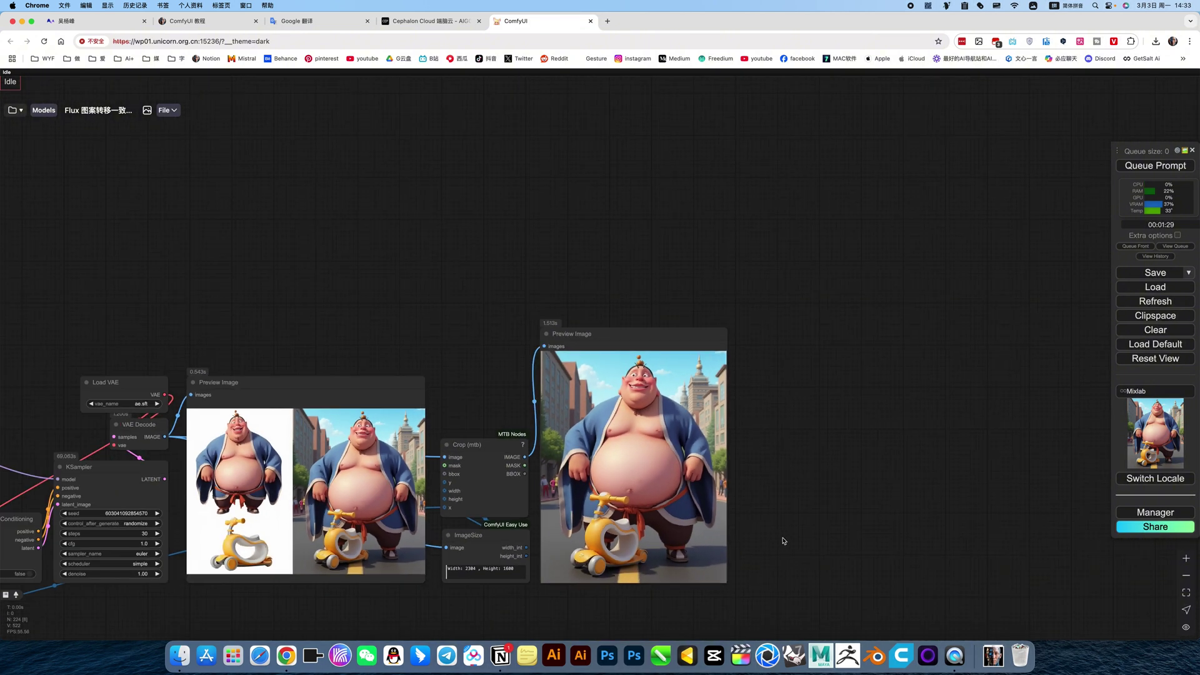
Step: Go to the Flux 指定位置修改图案｜ACE group and survey its nodes and mug result
scroll(783, 541, "down", 10)
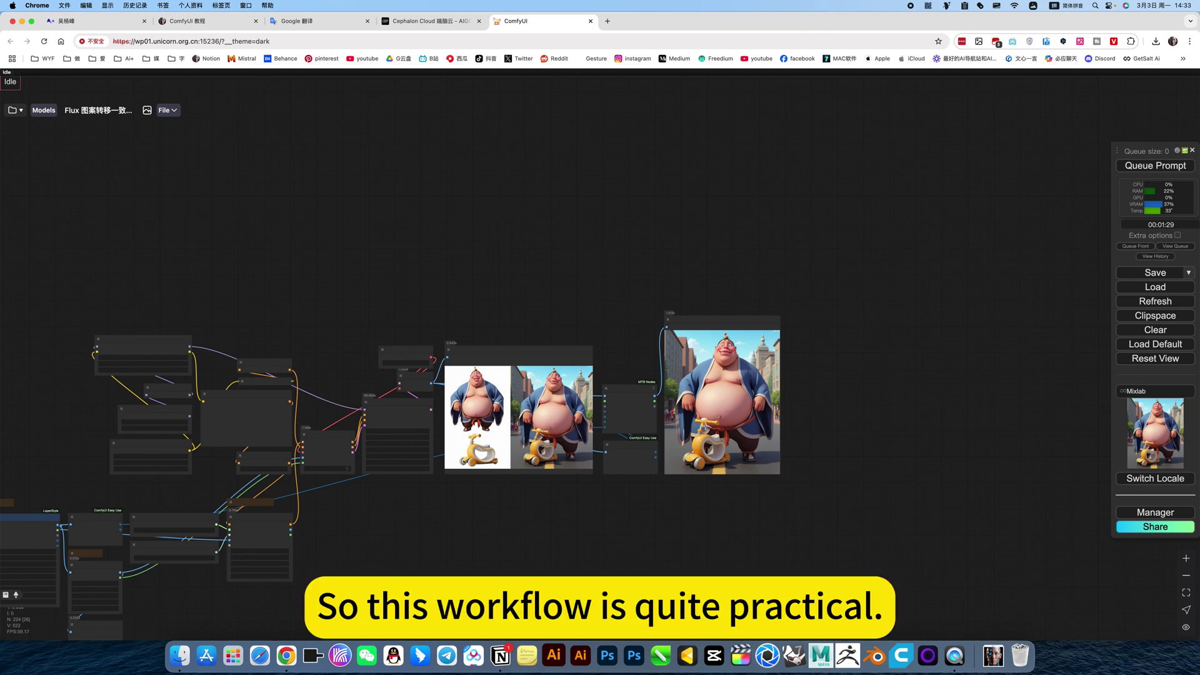
scroll(559, 468, "down", 7)
left_click_drag(435, 554, 763, 326)
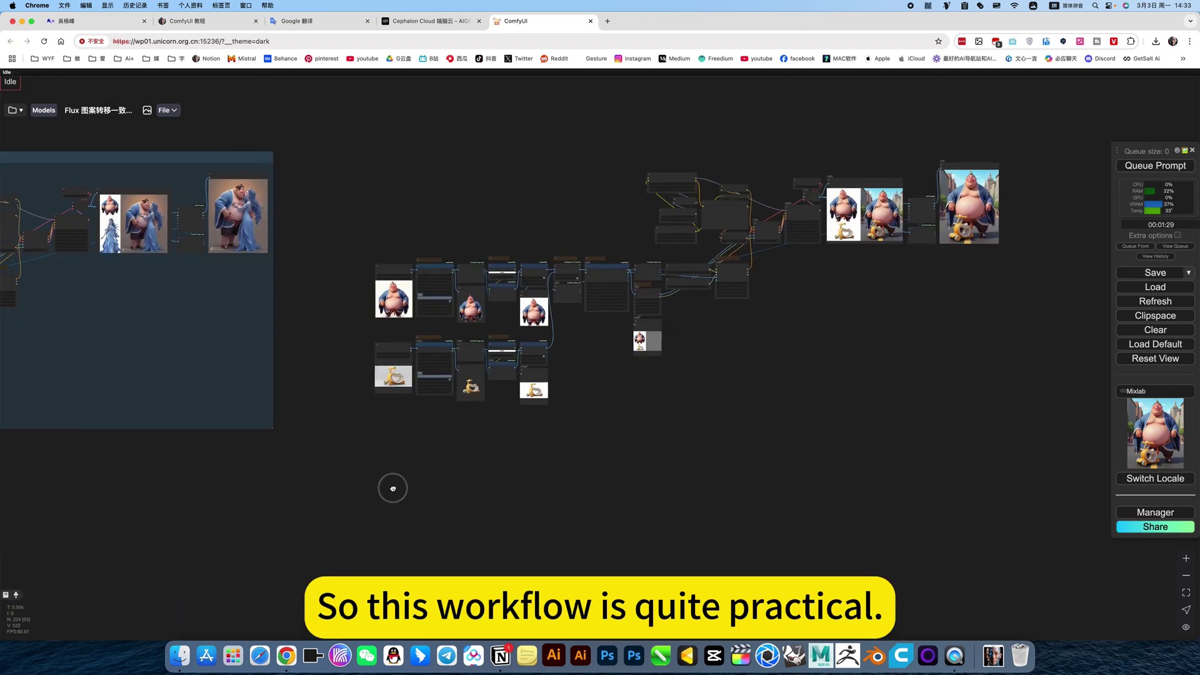
left_click_drag(393, 488, 800, 372)
left_click_drag(418, 472, 814, 423)
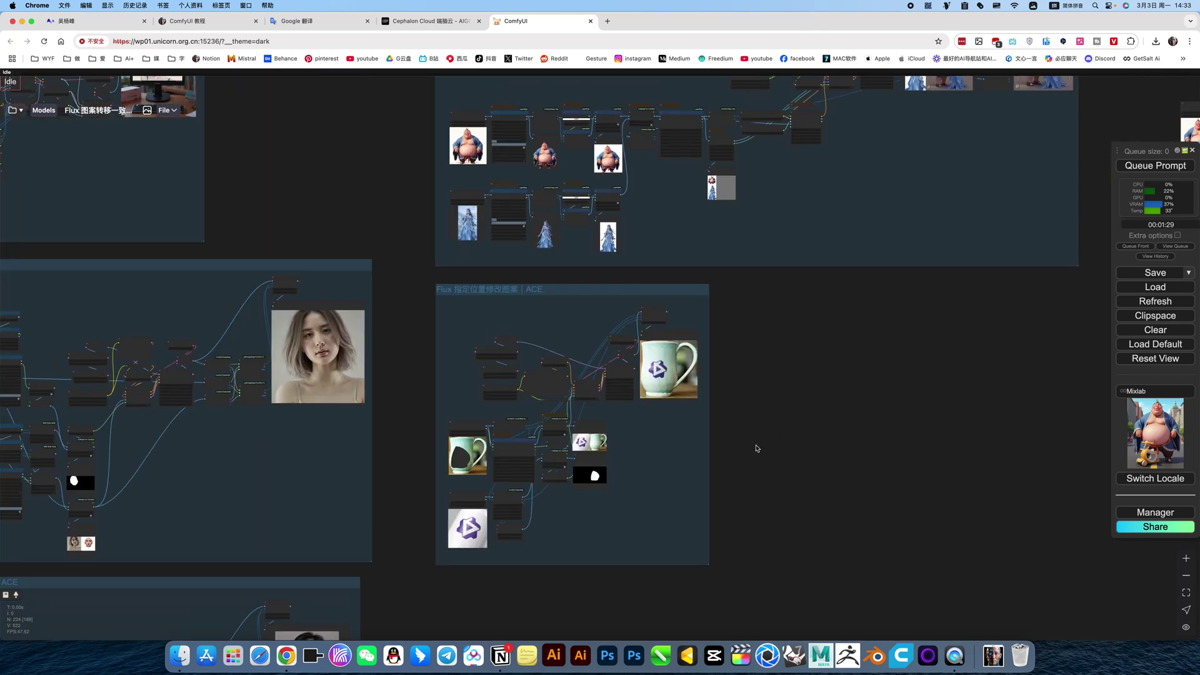
left_click_drag(756, 448, 736, 455)
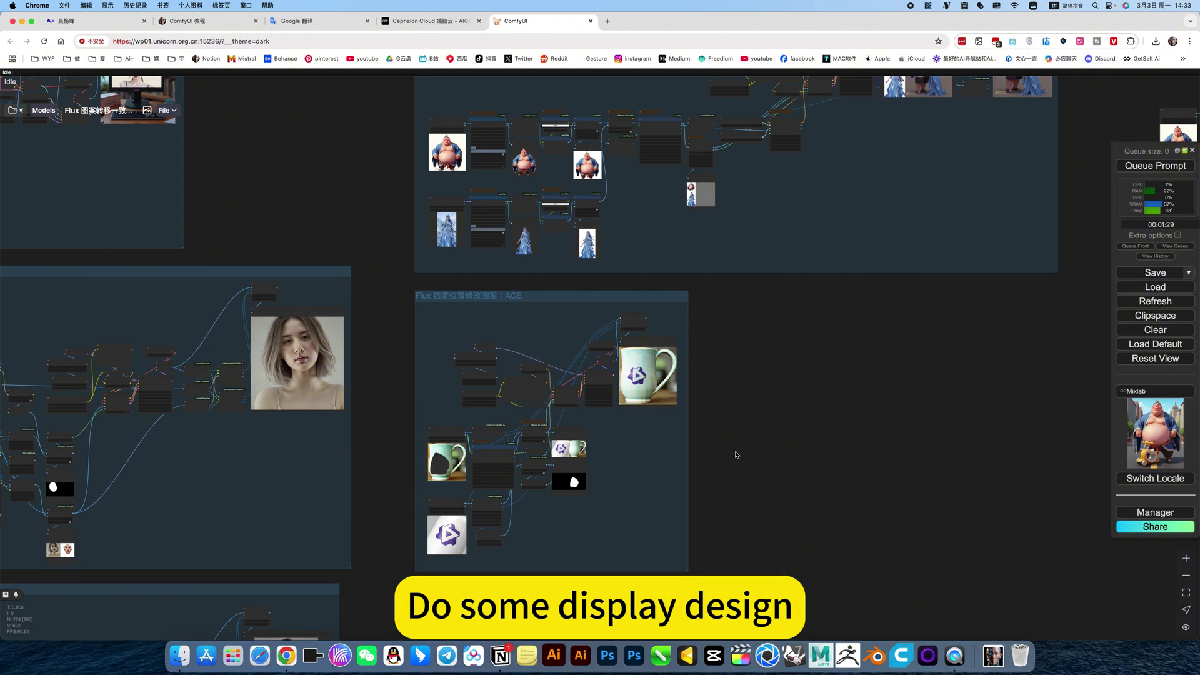
scroll(512, 452, "up", 11)
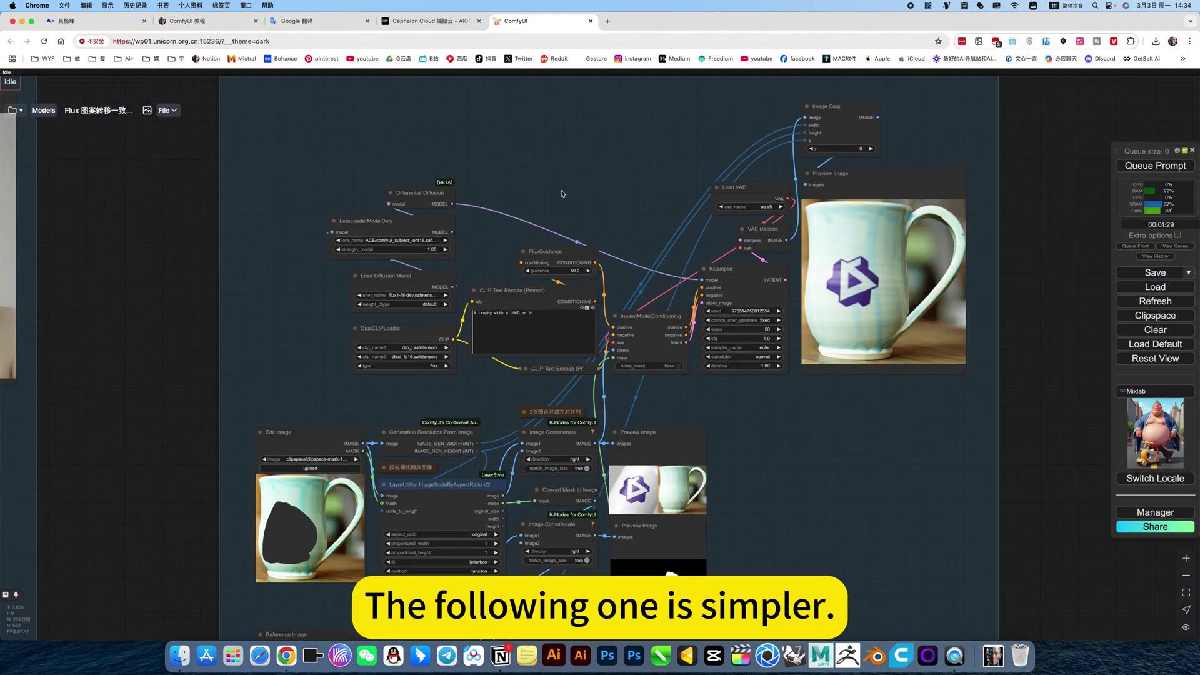
scroll(321, 262, "up", 5)
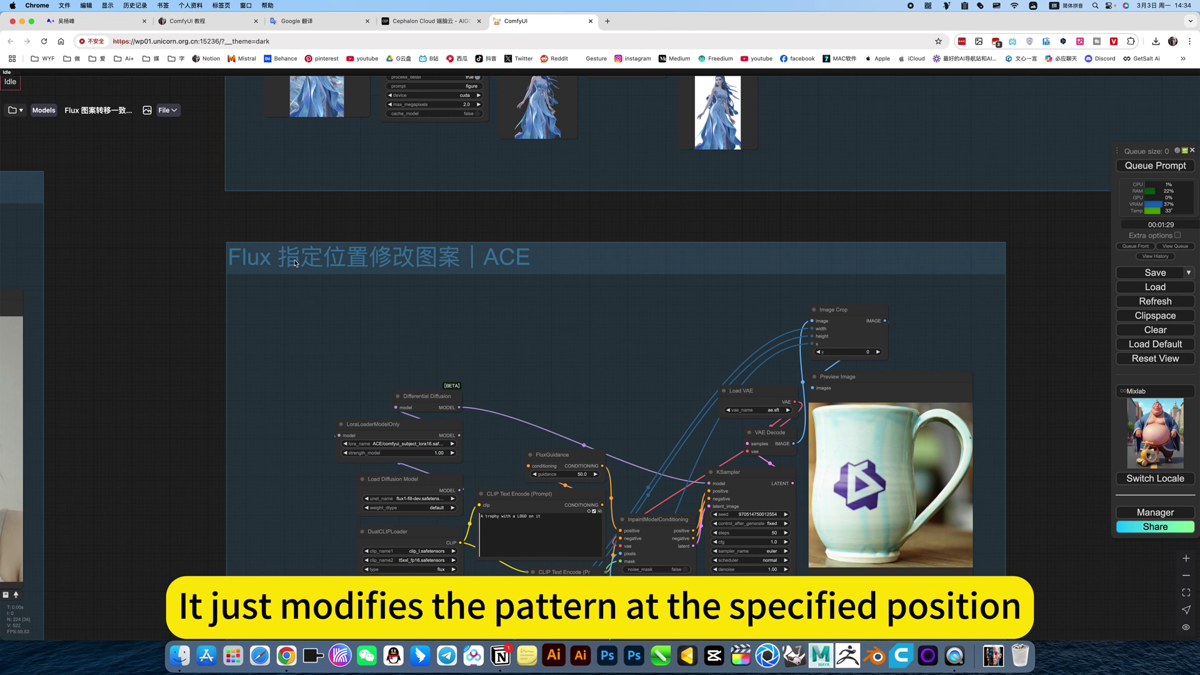
left_click_drag(541, 343, 495, 166)
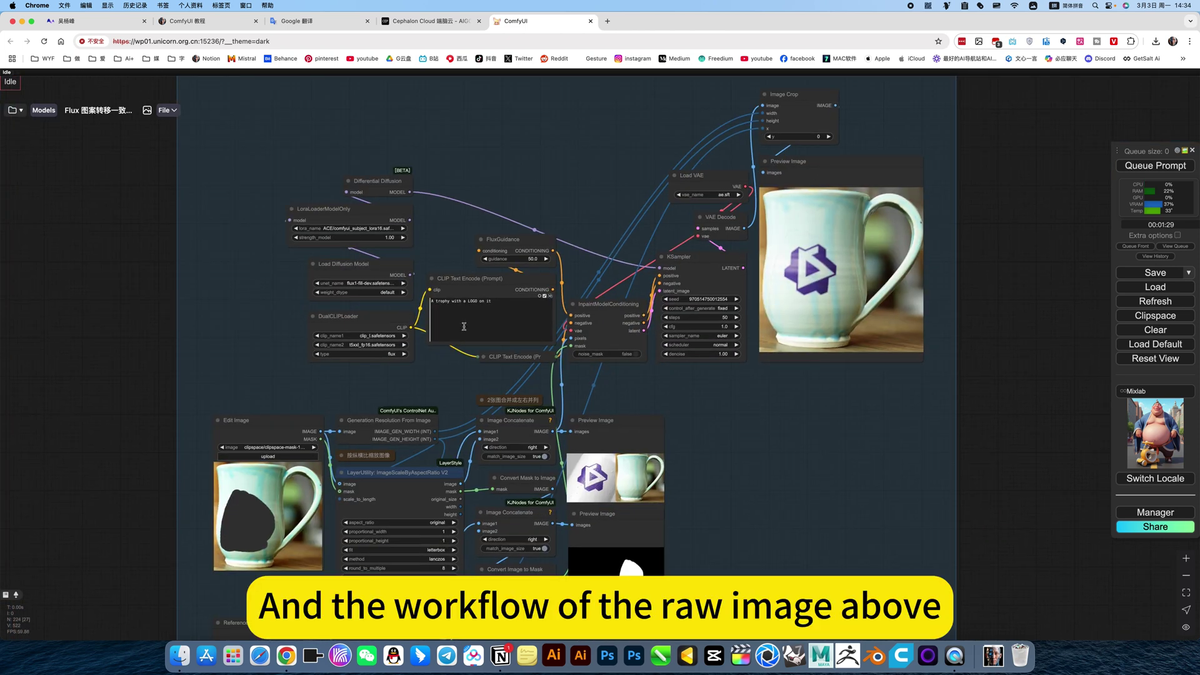
Step: Examine the ACE LoRA in LoraLoaderModelOnly and the models set in Load Diffusion Model and DualCLIPLoader
scroll(338, 220, "up", 8)
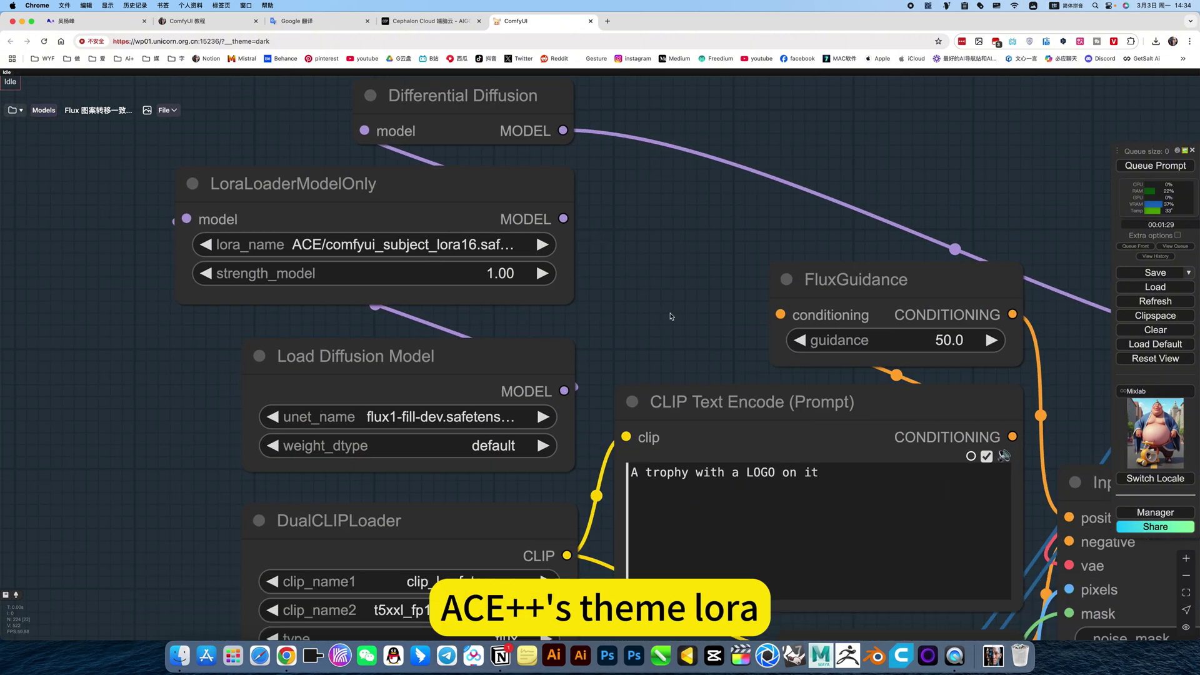
scroll(670, 317, "down", 5)
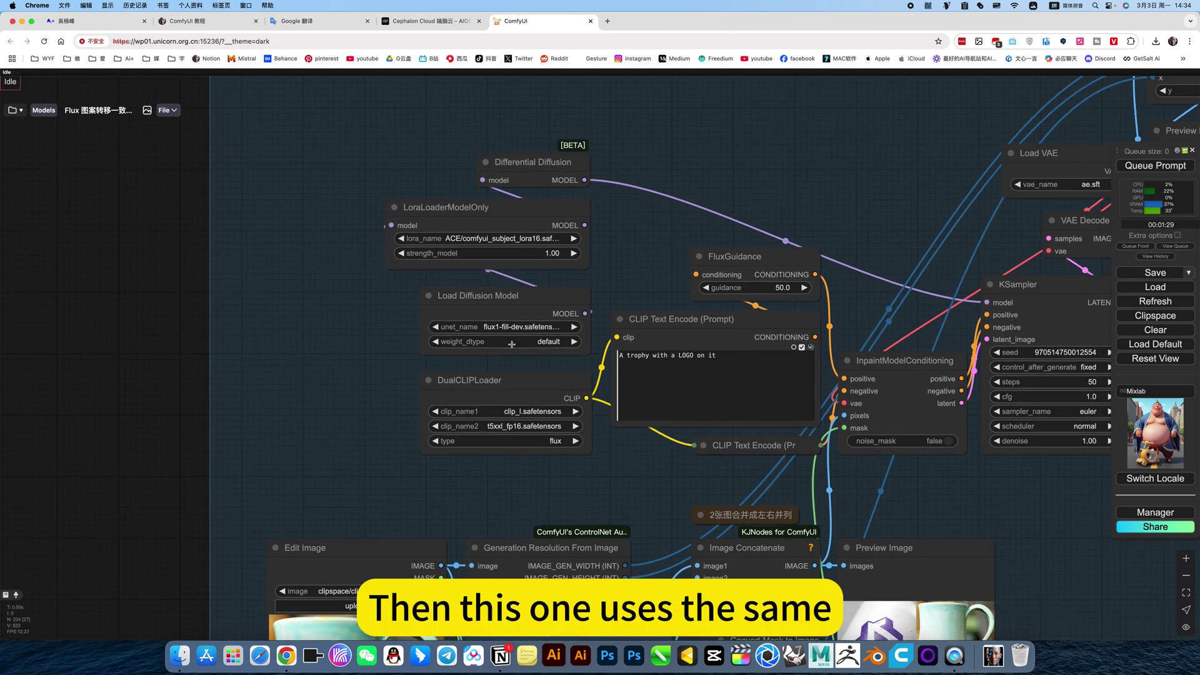
scroll(511, 344, "up", 2)
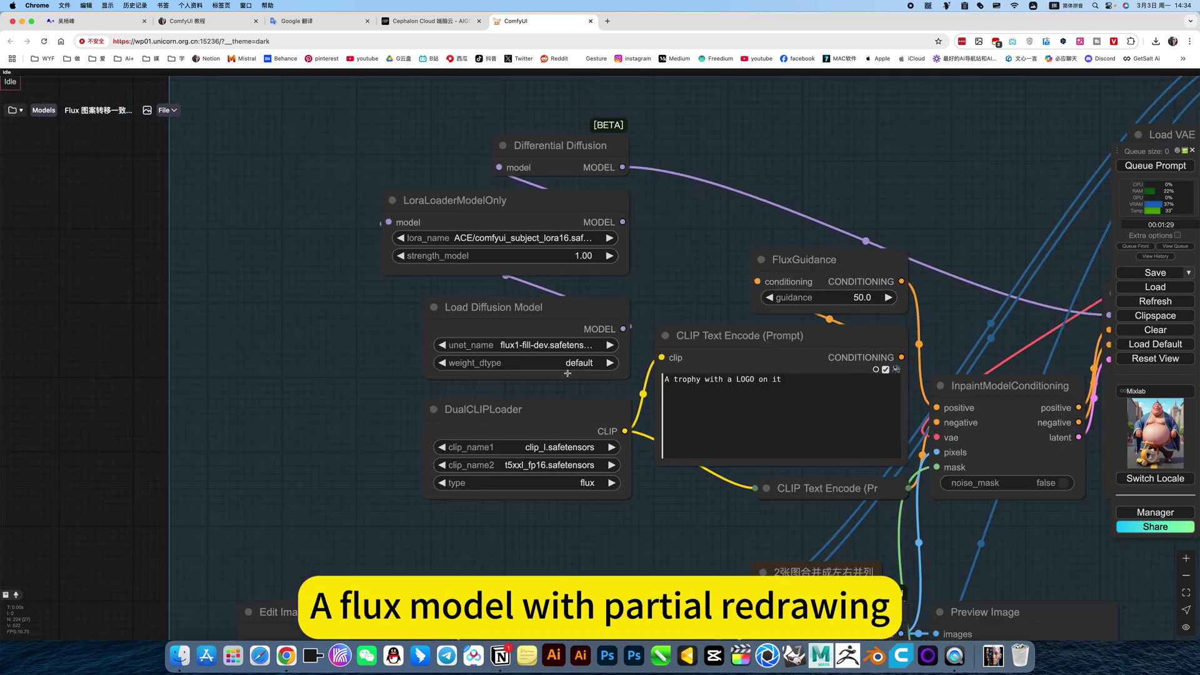
scroll(568, 373, "down", 8)
scroll(562, 358, "up", 7)
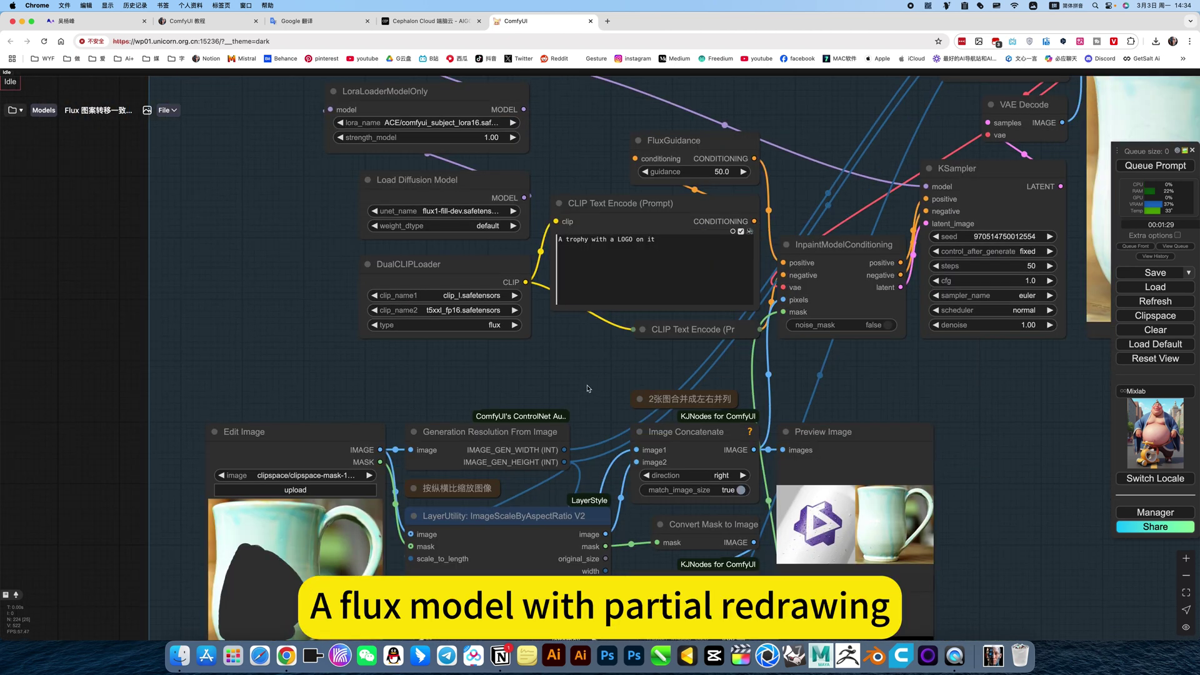
Step: Examine the masked mug in the Edit Image node and the image and mask previews of the pattern-modification workflow
scroll(587, 388, "down", 3)
left_click_drag(939, 489, 903, 420)
scroll(313, 377, "down", 1)
scroll(313, 376, "down", 3)
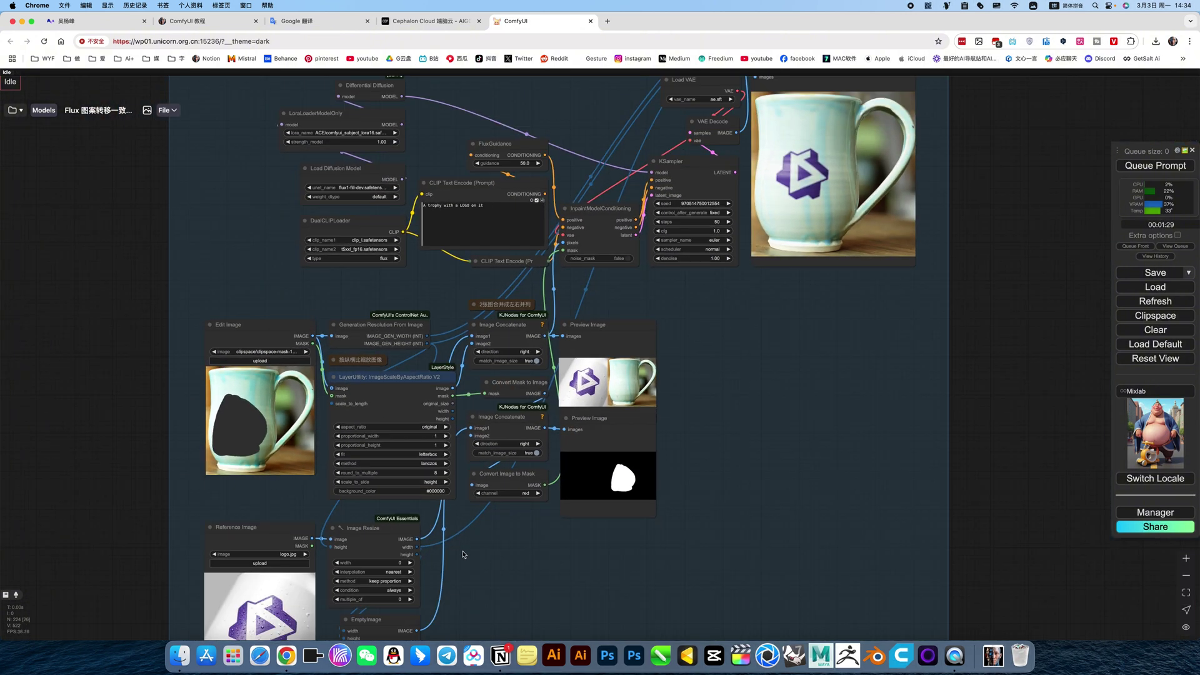
scroll(364, 424, "up", 2)
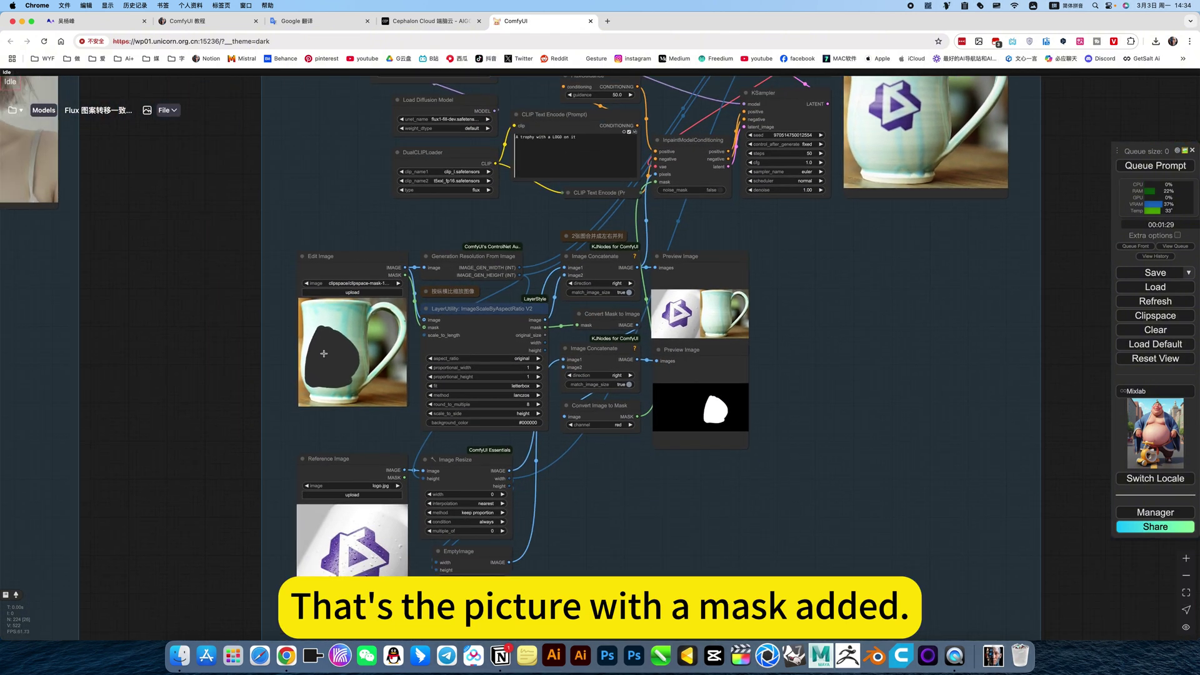
scroll(323, 353, "up", 4)
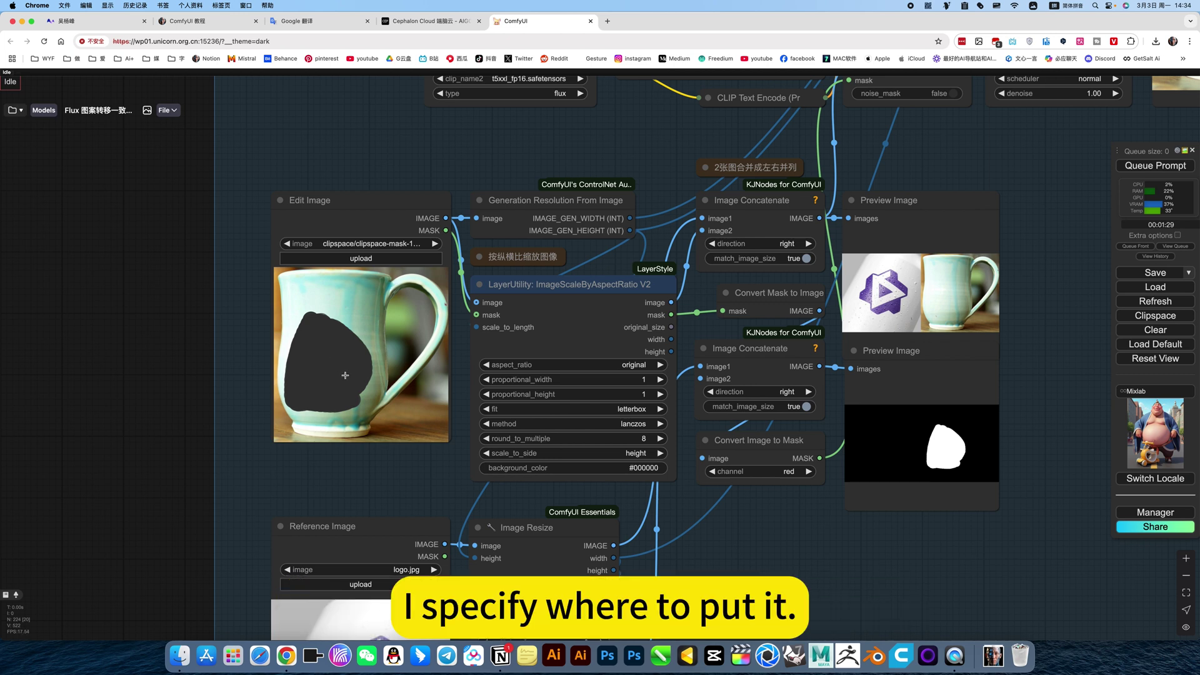
Step: Examine the Reference Image branch with logo.jpg and select the upper Image Concatenate node that joins it with the mug image
left_click(731, 553)
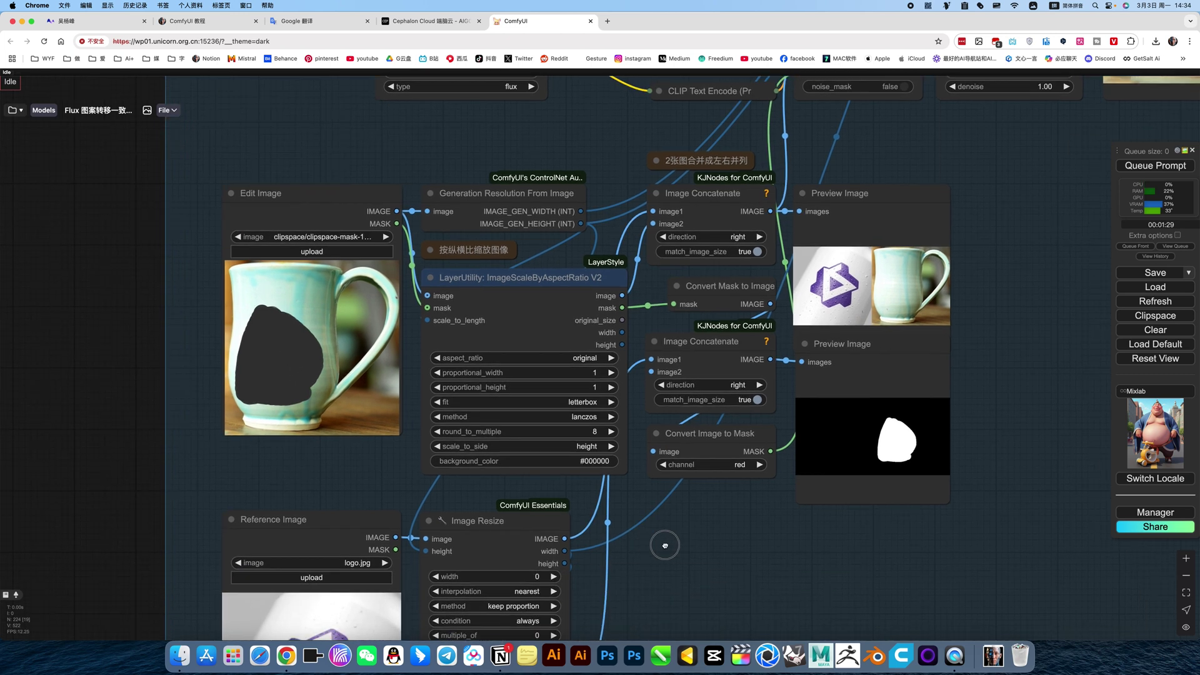
left_click_drag(664, 544, 687, 341)
left_click(463, 282)
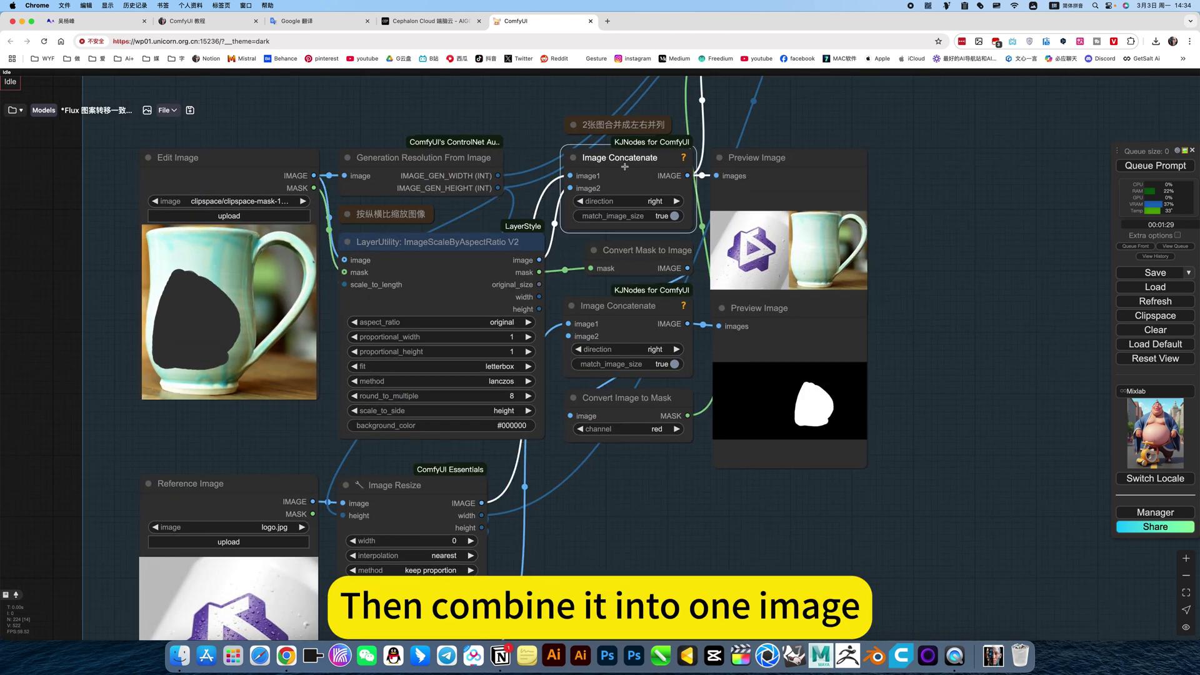
scroll(818, 188, "up", 6)
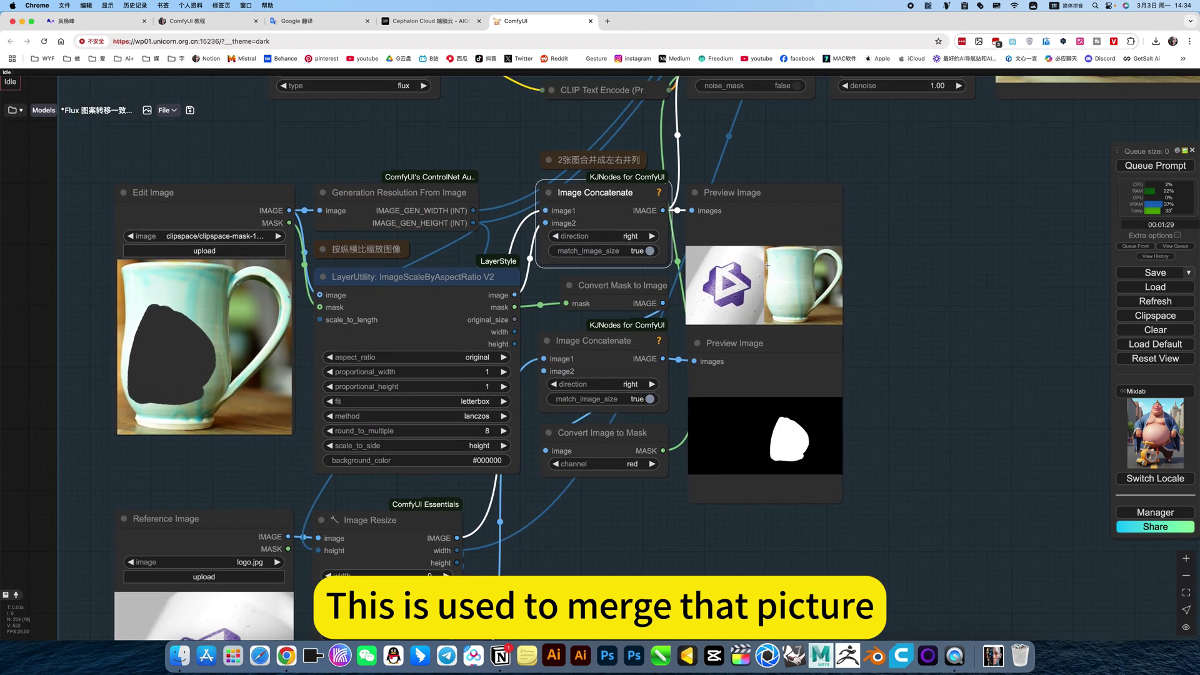
Step: Examine the side-by-side logo and mug preview and its path through InpaintModelConditioning to KSampler and the mask preview
scroll(882, 287, "up", 2)
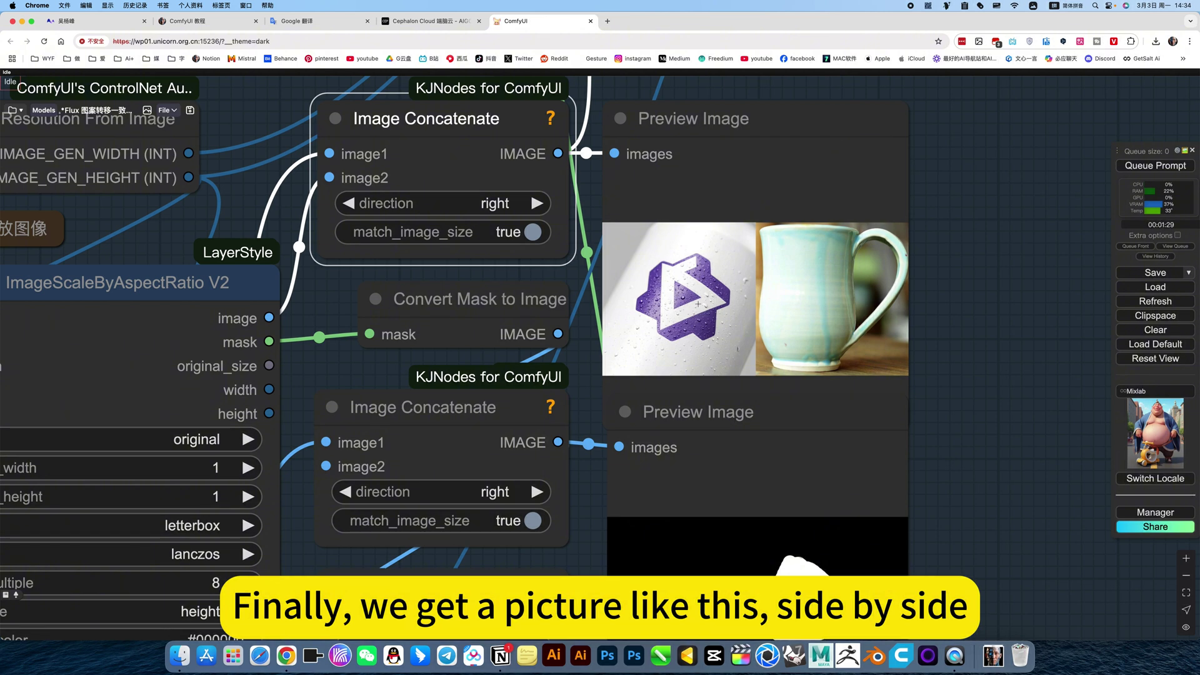
scroll(771, 310, "down", 10)
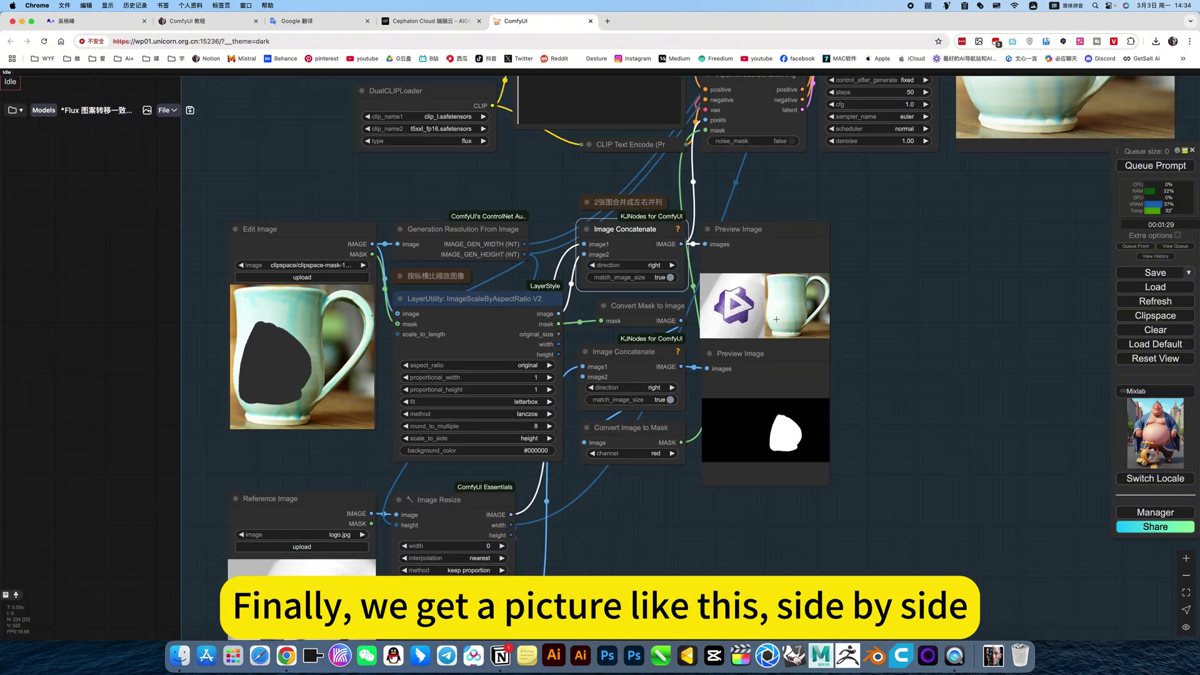
left_click_drag(625, 231, 718, 416)
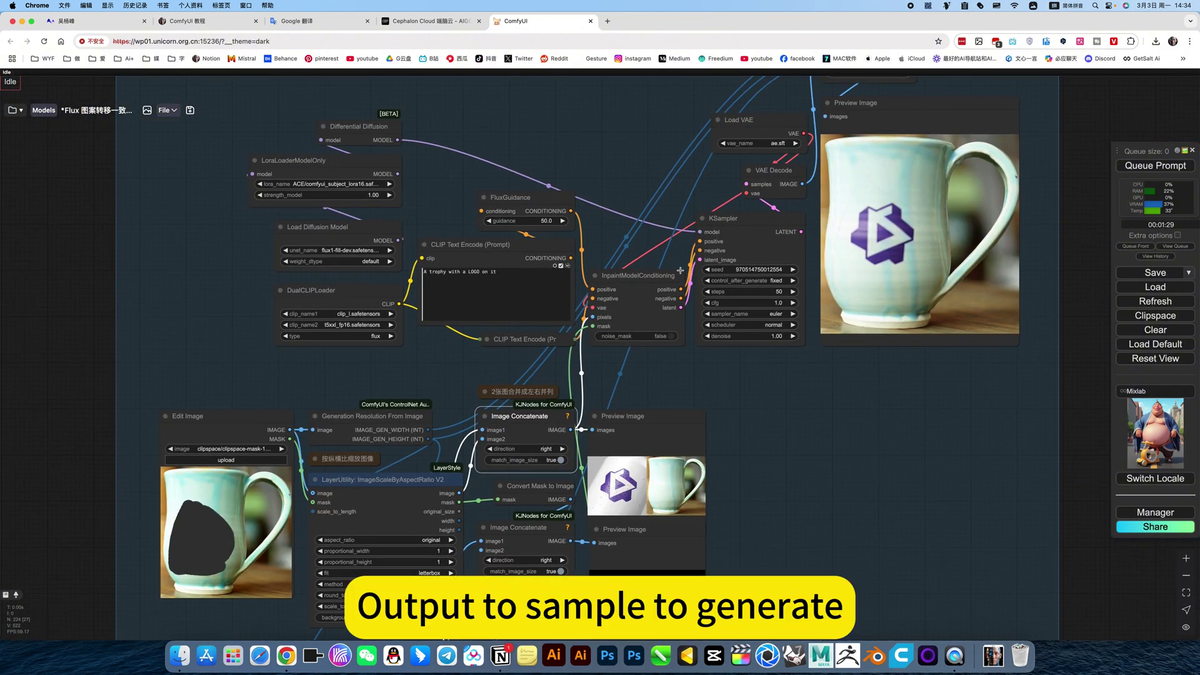
left_click_drag(769, 384, 663, 396)
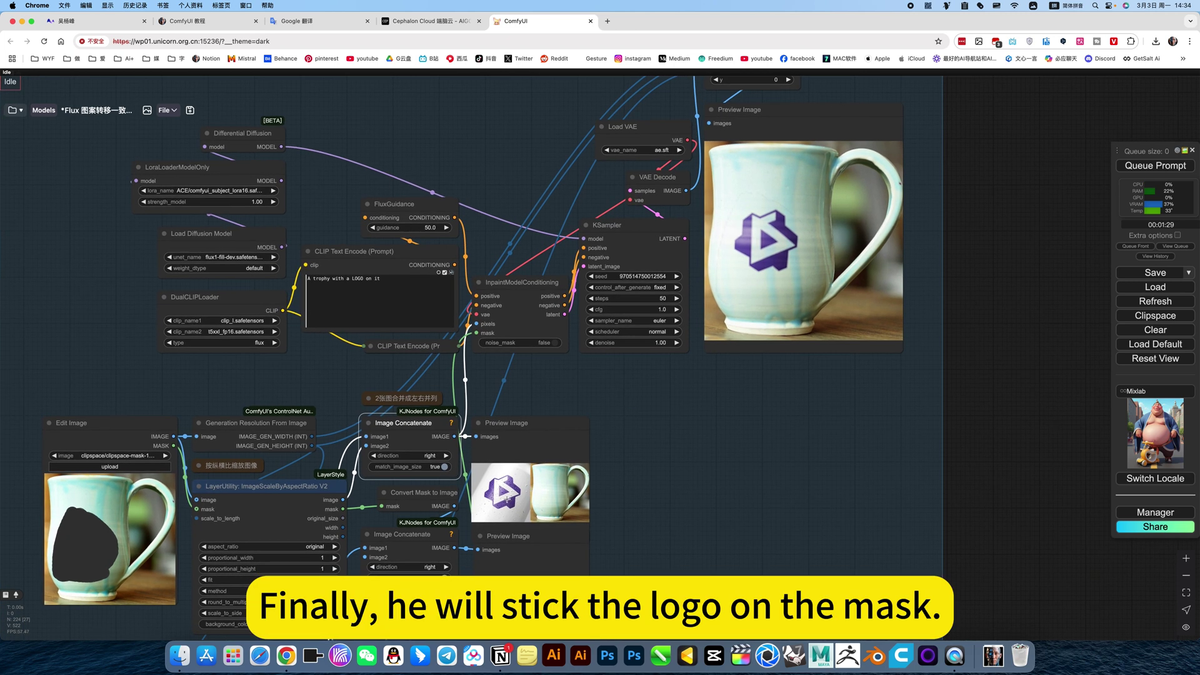
scroll(650, 493, "up", 6)
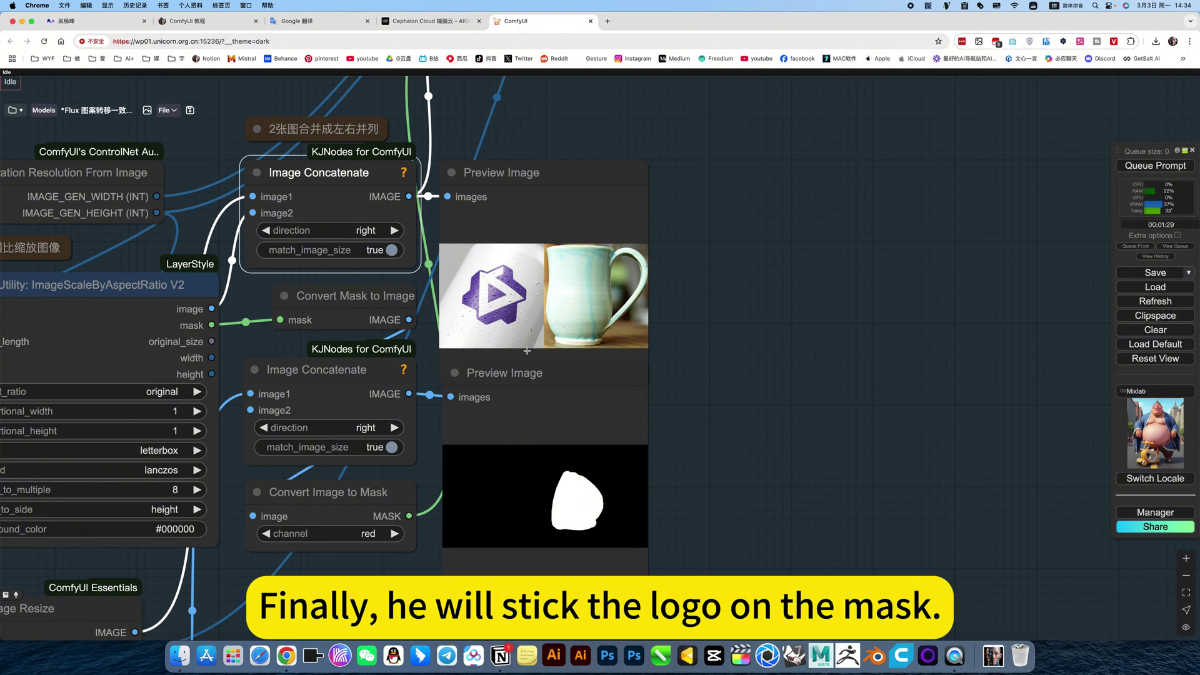
Step: Inspect the generated logo mug in the Preview Image node after Image Crop, and return to the overview of the workflow groups
left_click_drag(801, 408, 751, 554)
scroll(809, 375, "down", 3)
scroll(781, 277, "up", 5)
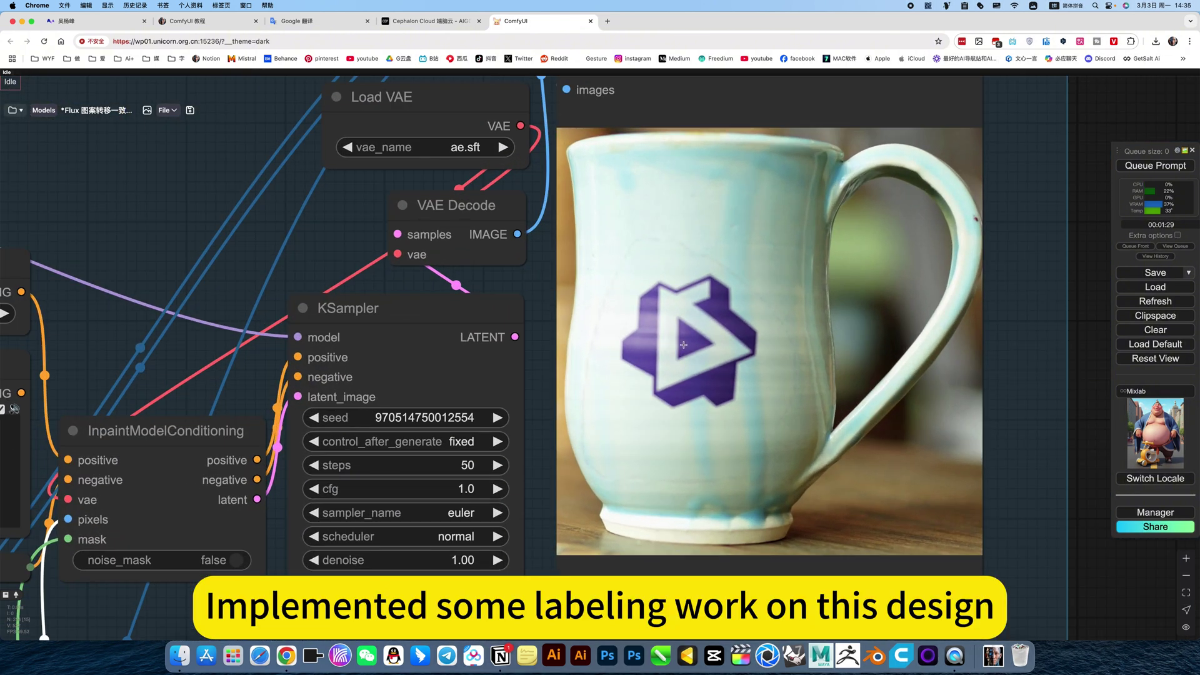
scroll(688, 347, "down", 4)
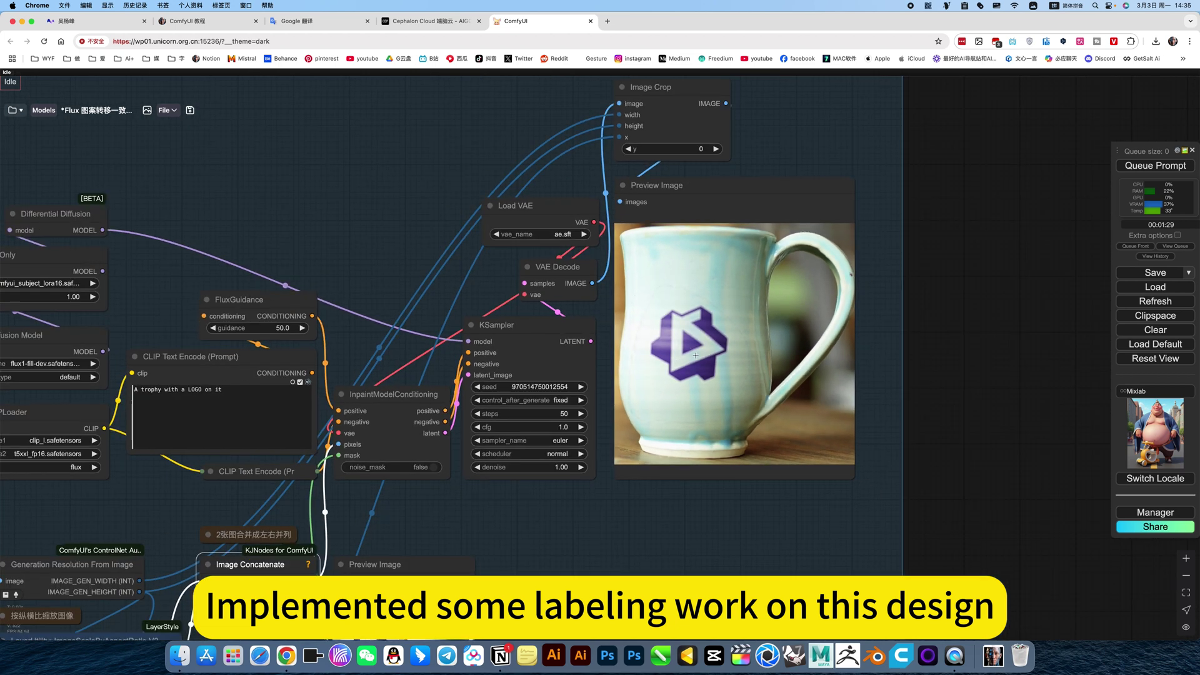
scroll(660, 349, "down", 5)
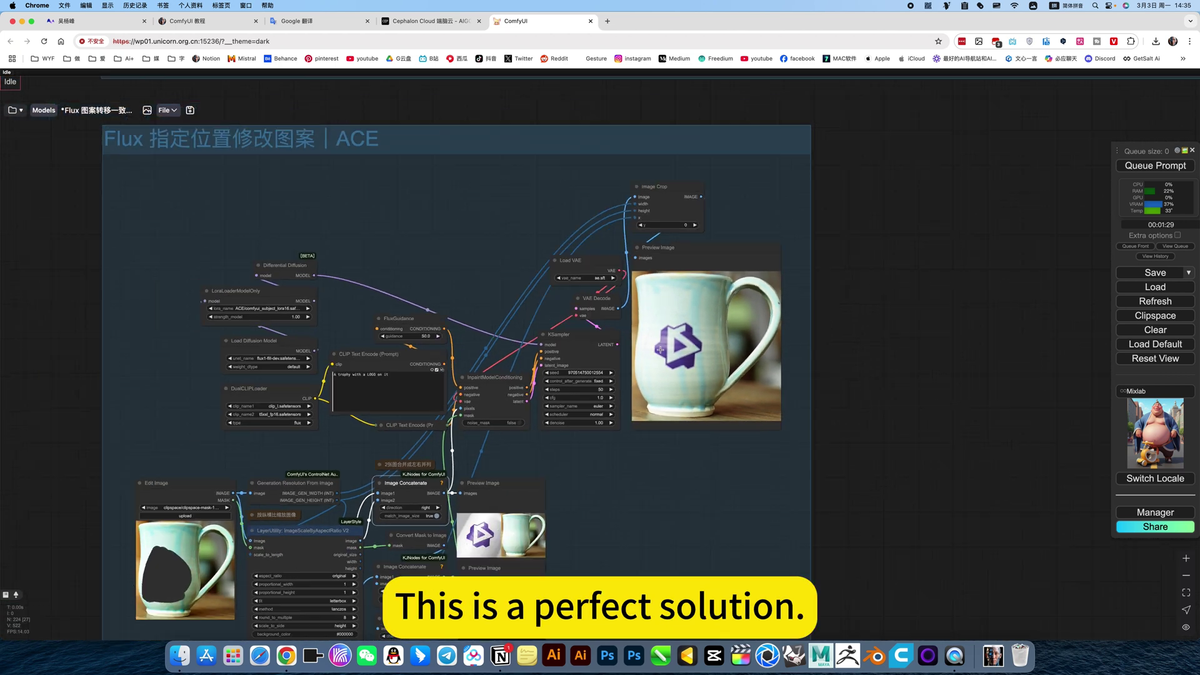
scroll(681, 473, "down", 4)
left_click_drag(818, 436, 741, 379)
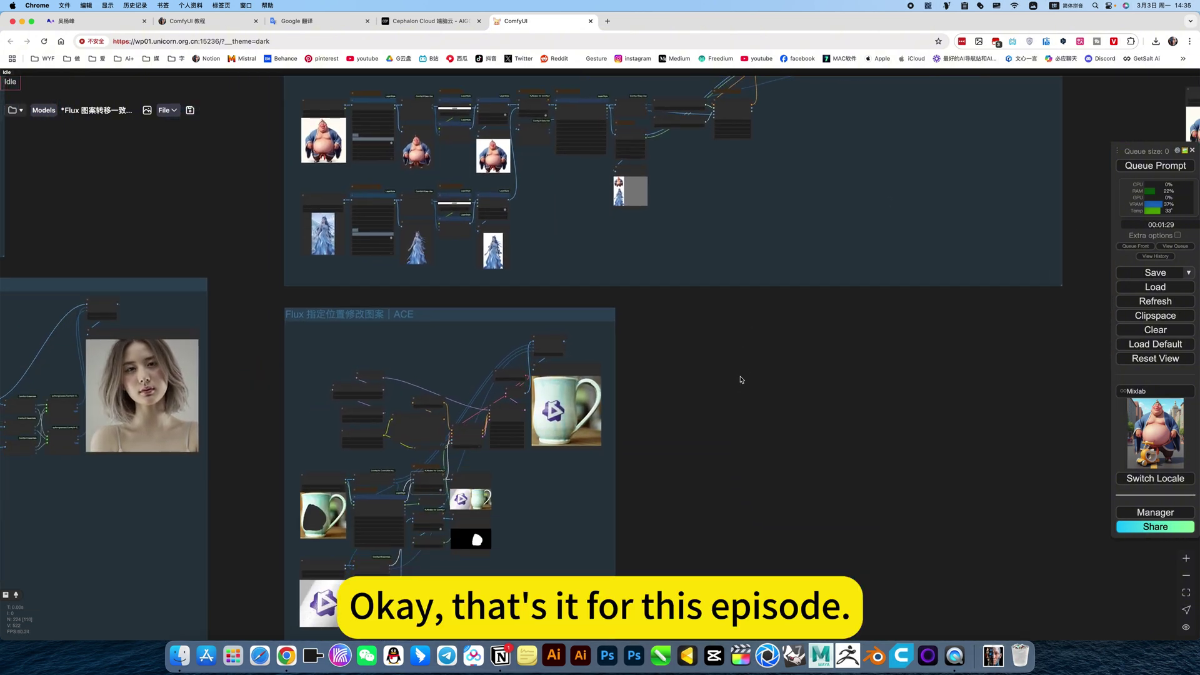